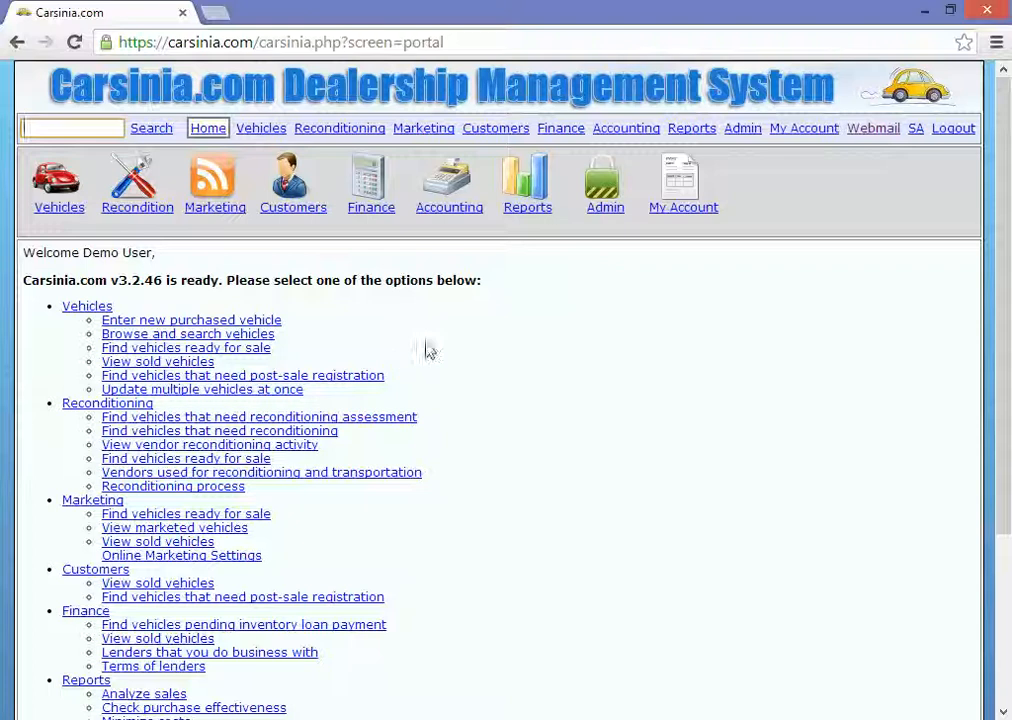
Start a new part in the reconditioning parts inventory, named DVD Player, with stock number TEST-0001 and color black.
left_click(339, 133)
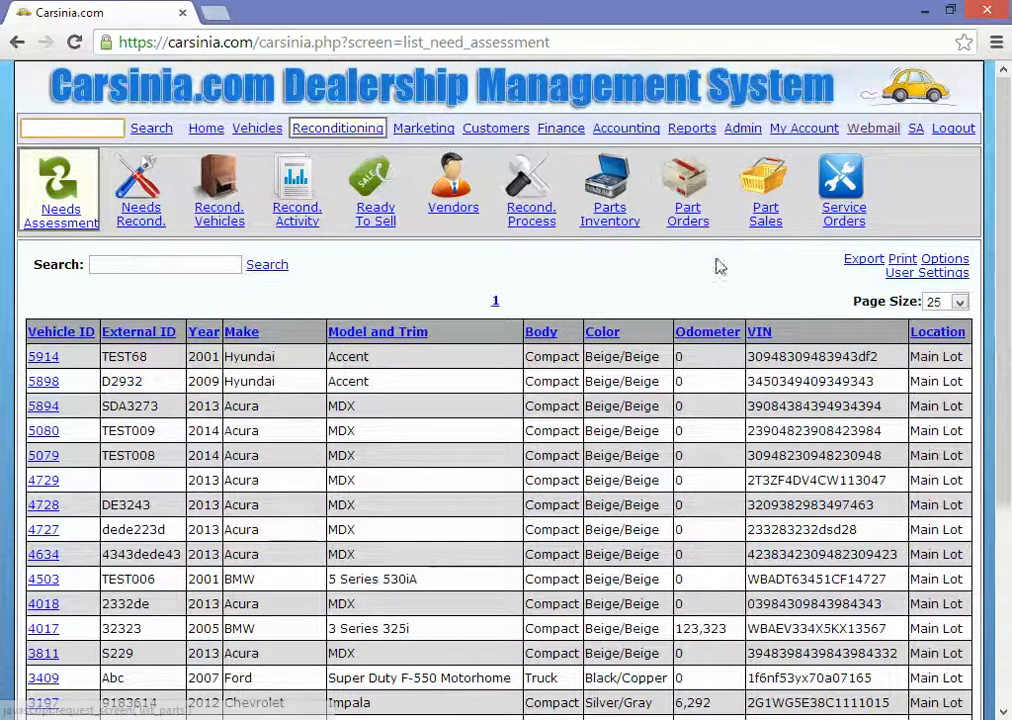
left_click(612, 230)
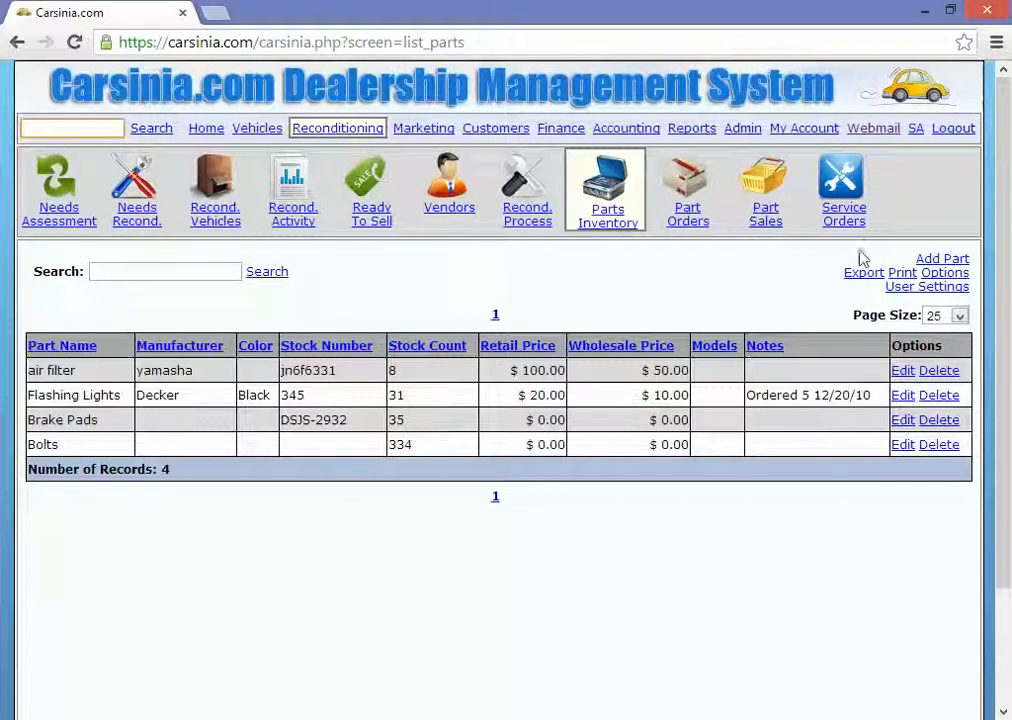
left_click(936, 260)
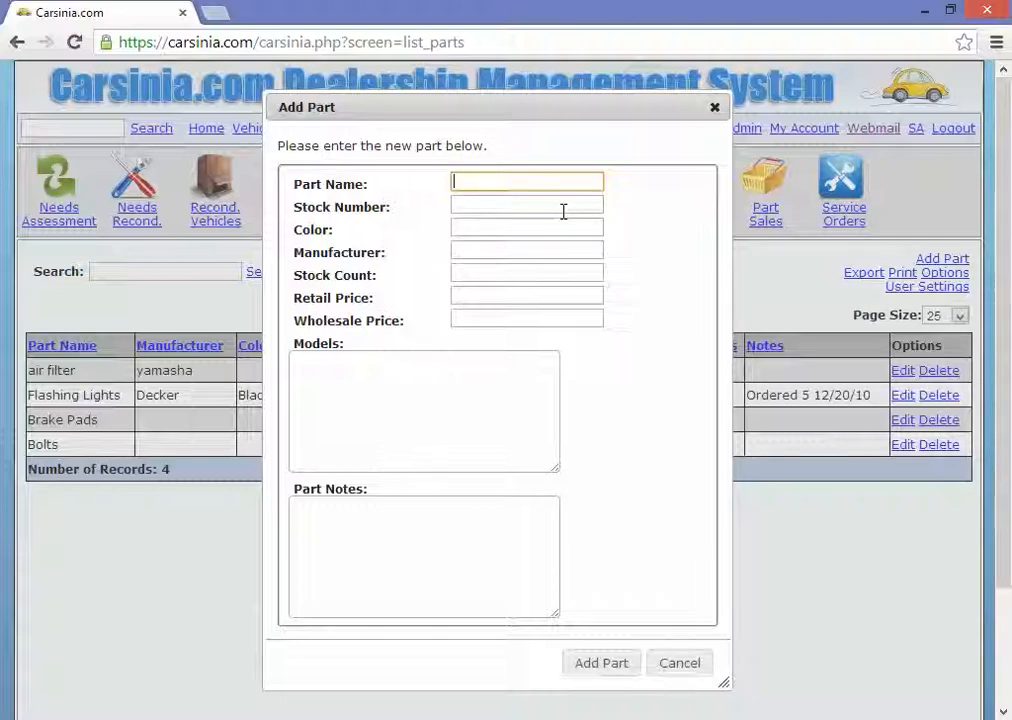
type("VD Player")
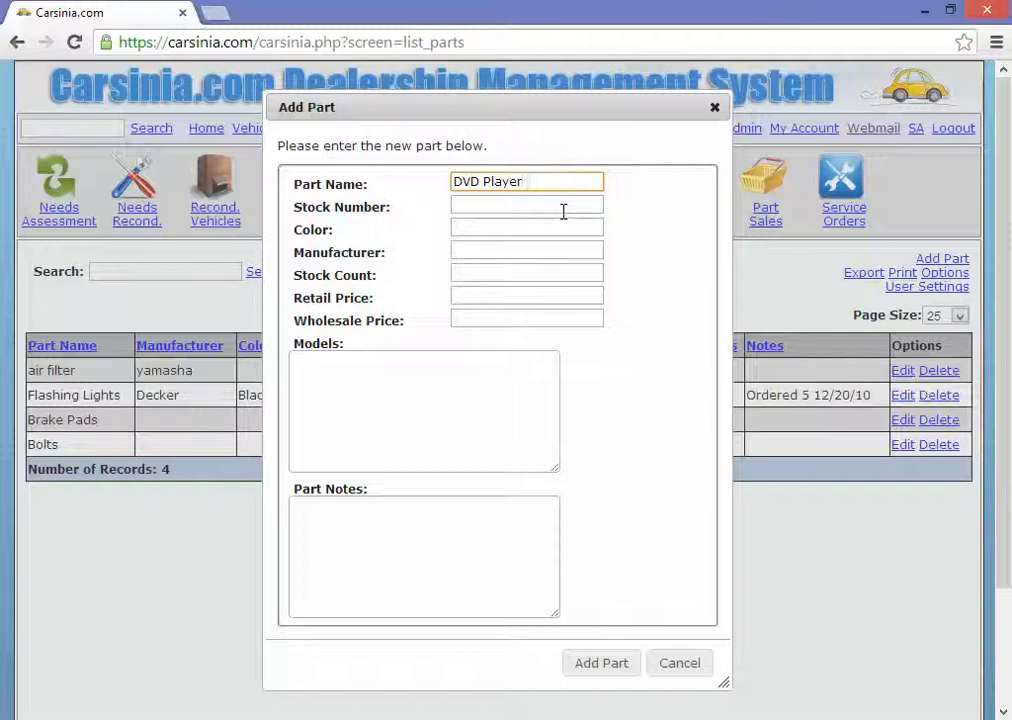
left_click(563, 211)
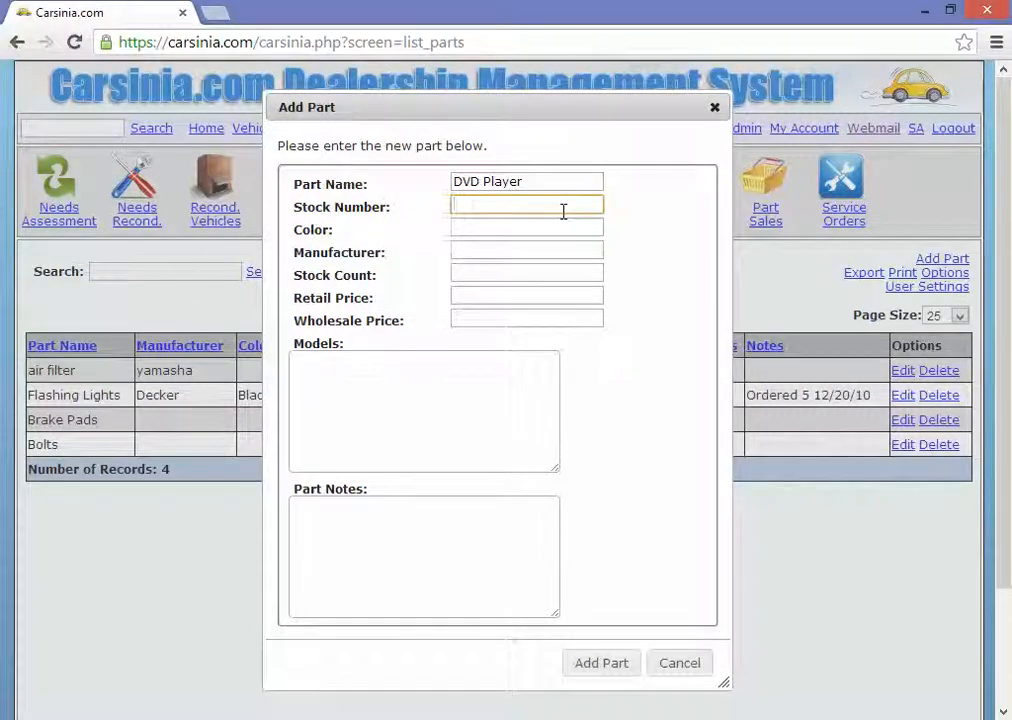
type("TEST-0001")
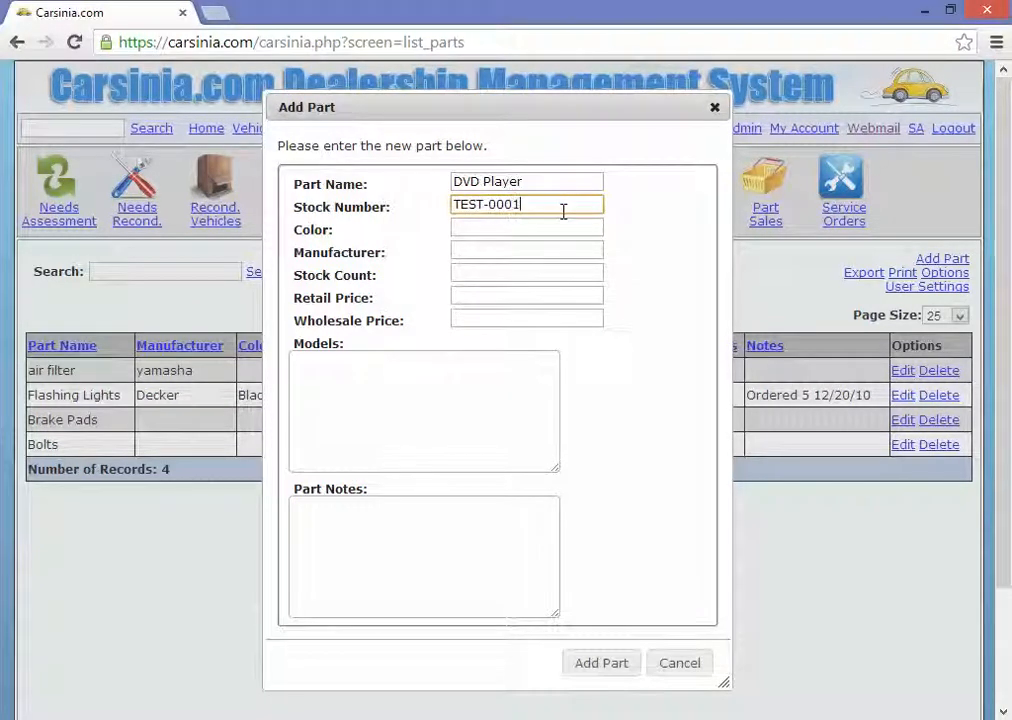
key("Tab")
type("b")
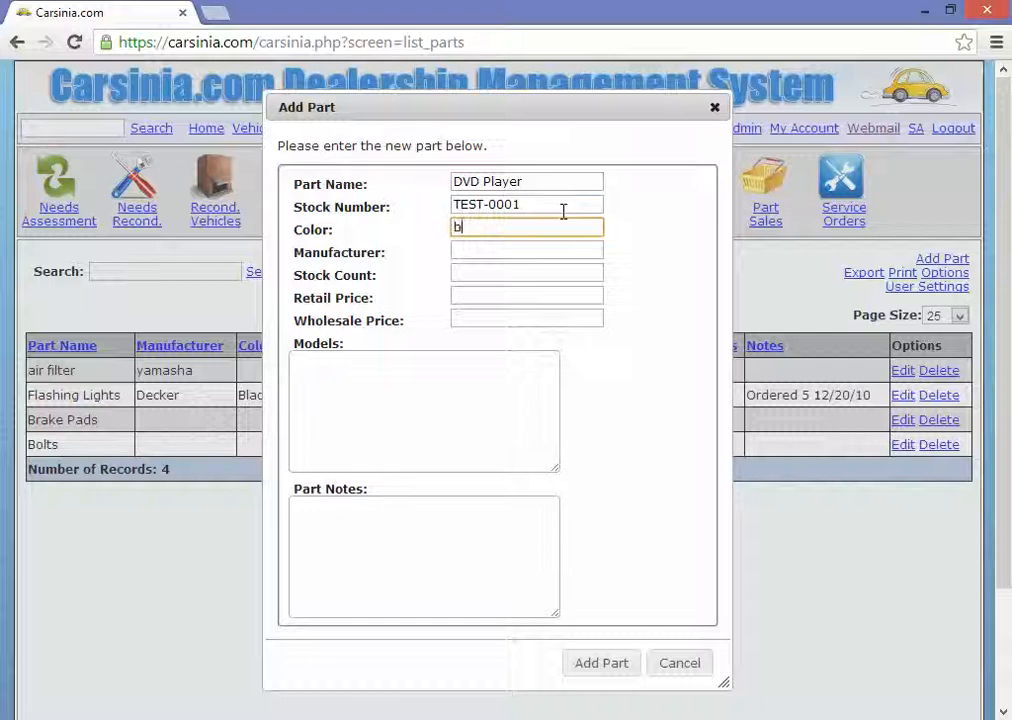
type("lack")
key("Tab")
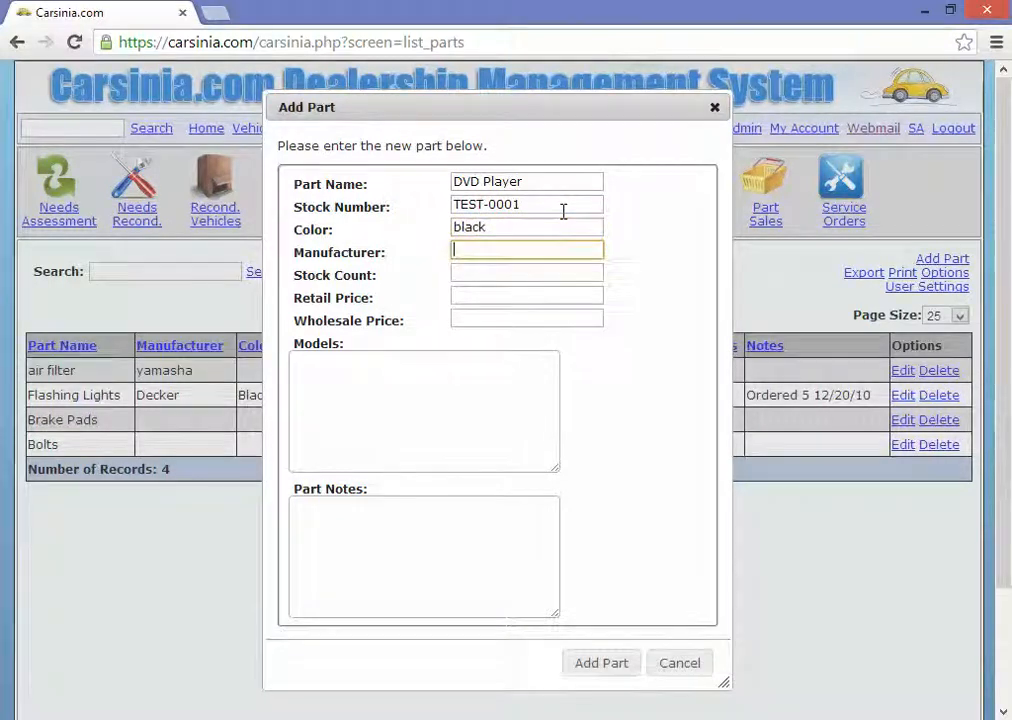
Set the new part's stock count to 5, retail price to $50.00 and wholesale price to $40.00, leaving the manufacturer empty.
key("Tab")
type("0")
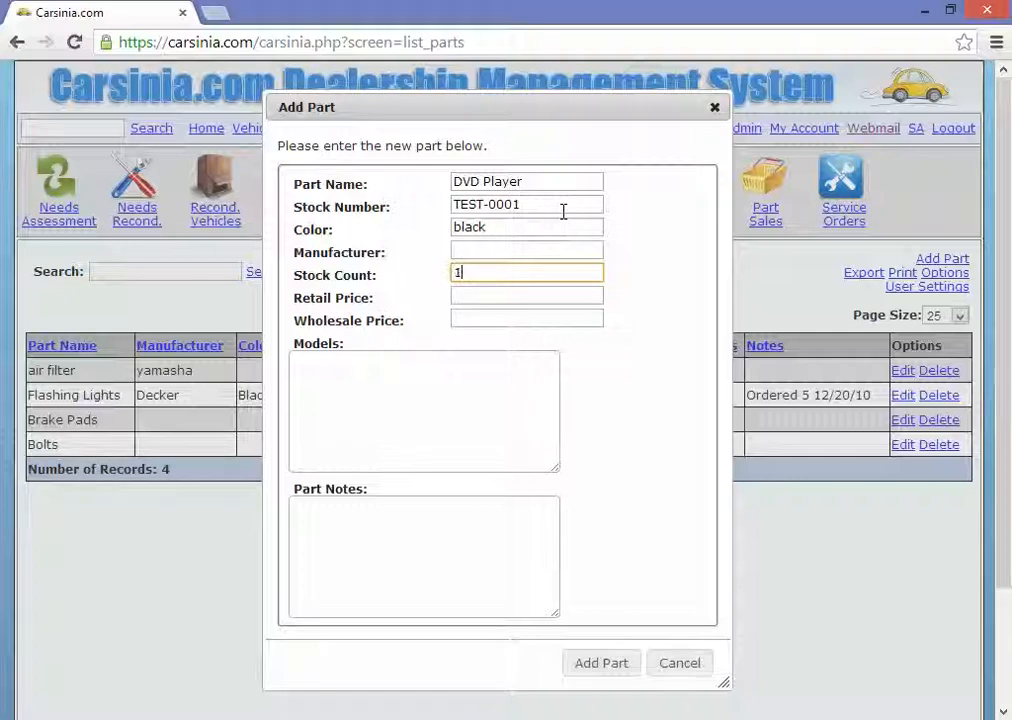
key("BackSpace")
type("5")
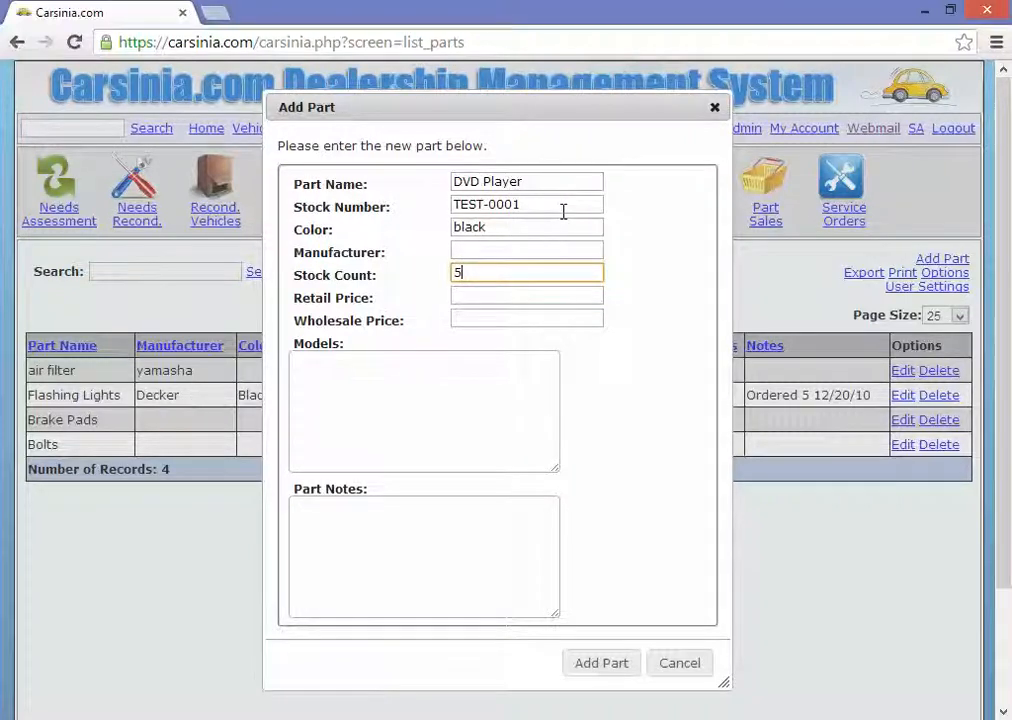
key("Tab")
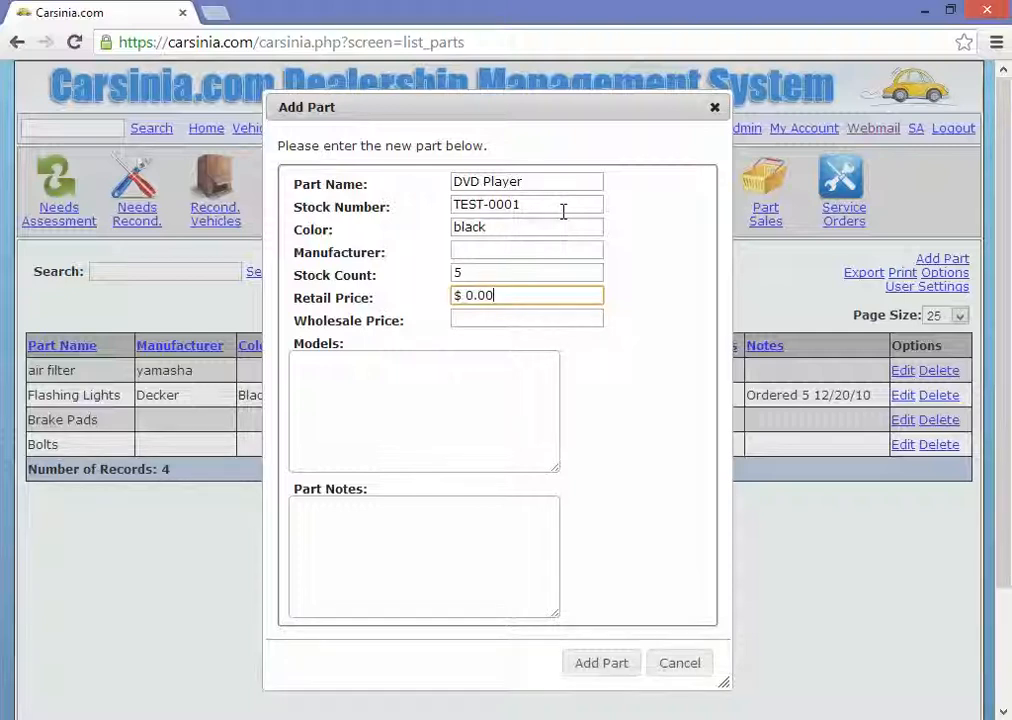
type("50")
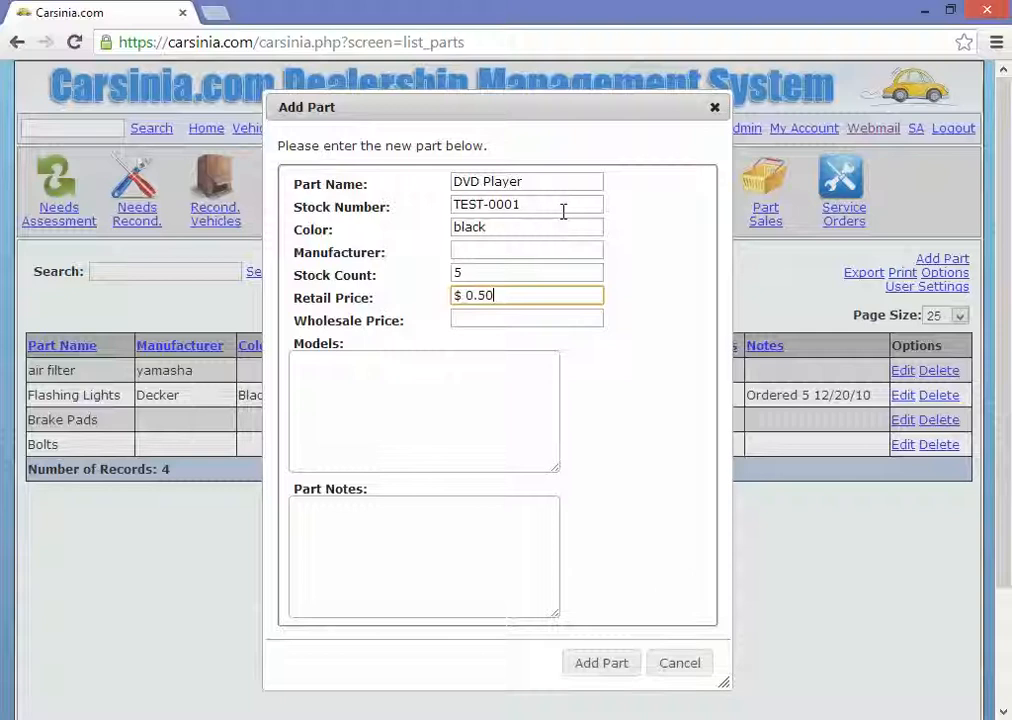
type(".0")
key("Tab")
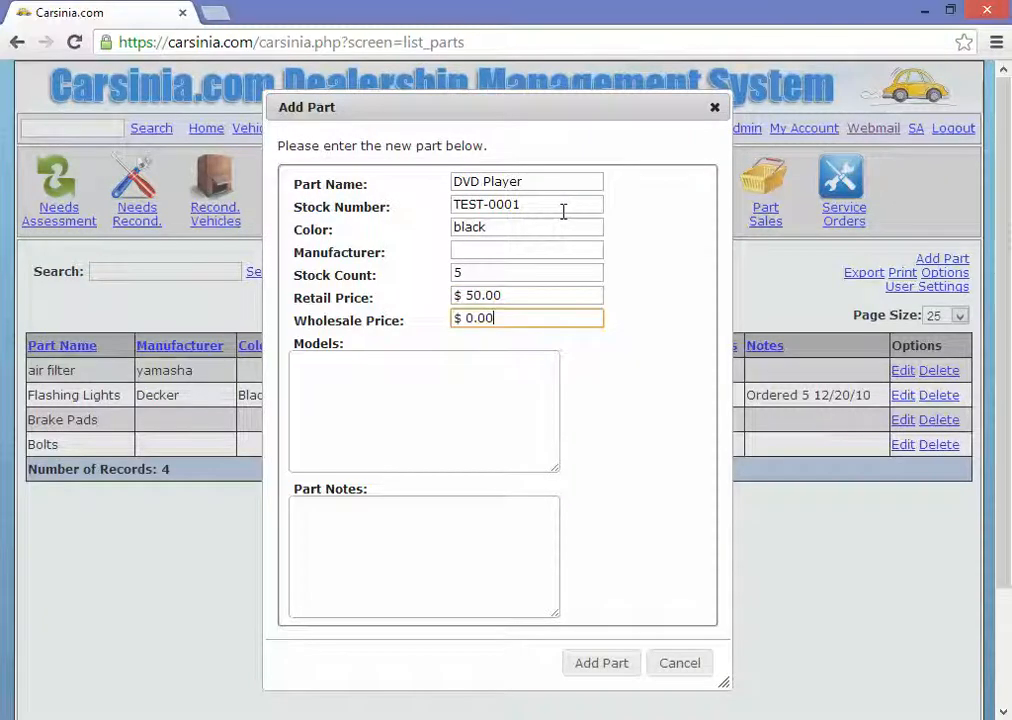
type("40.00")
key("Tab")
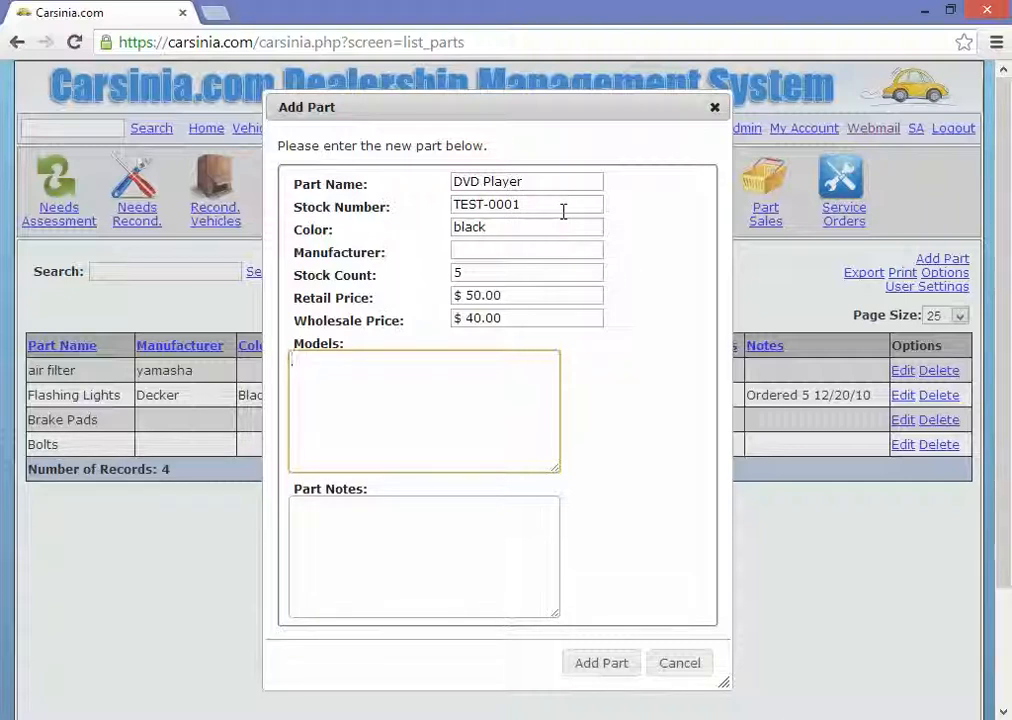
Enter "All Volvos and Fords" as the models for the new part.
type("cars")
key("ctrl+shift+Left")
type("V")
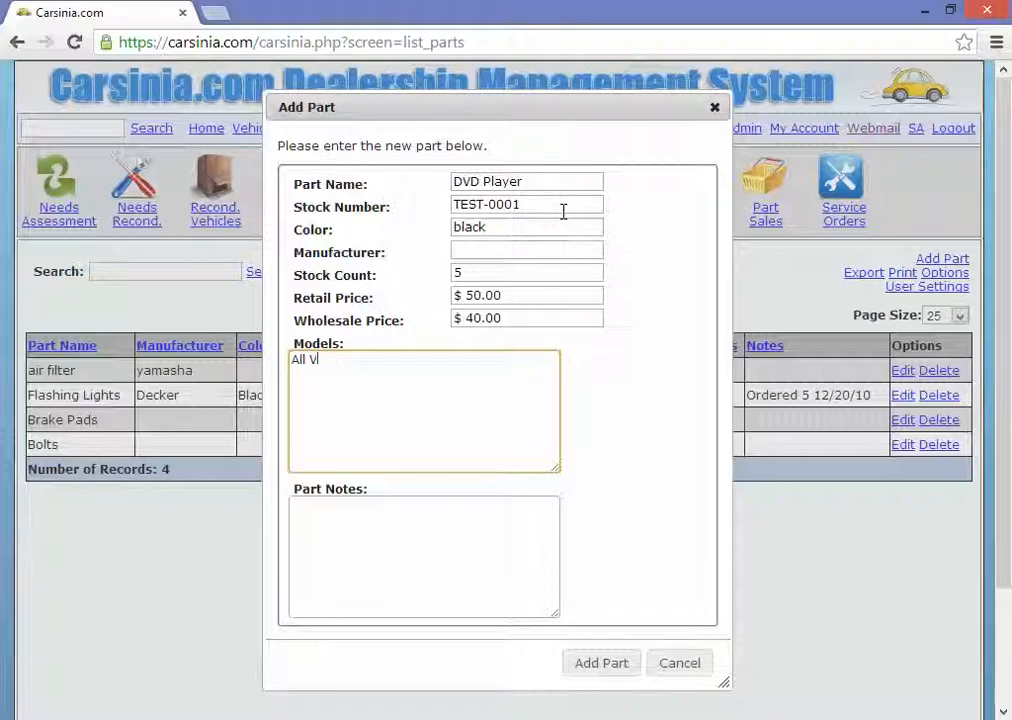
type("olvos")
key("Return")
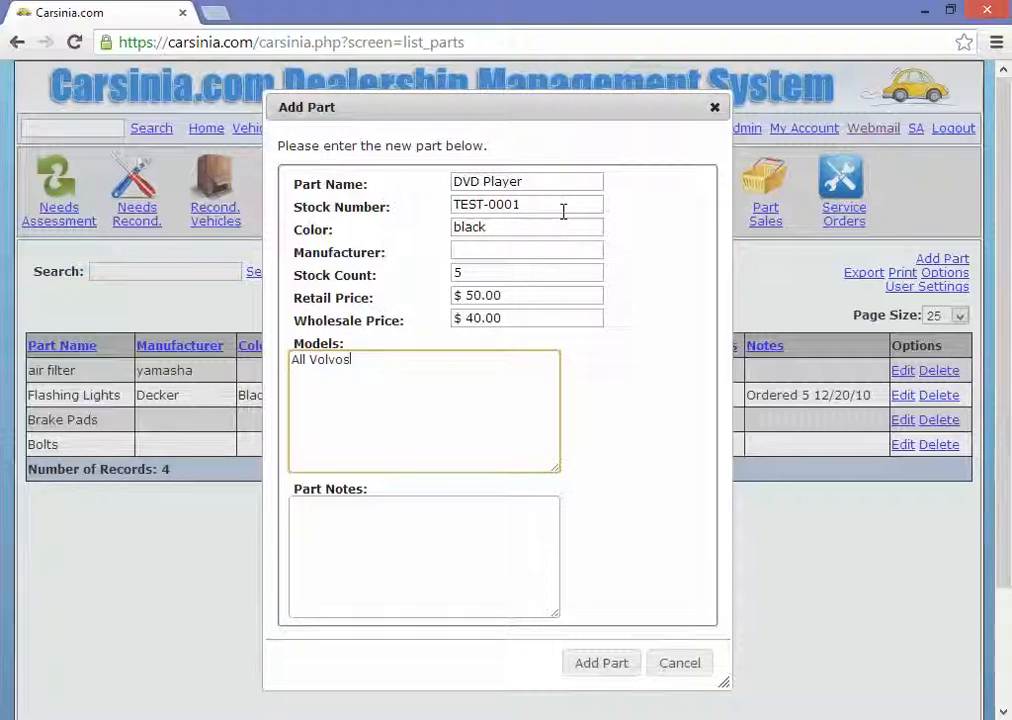
type("and Fords")
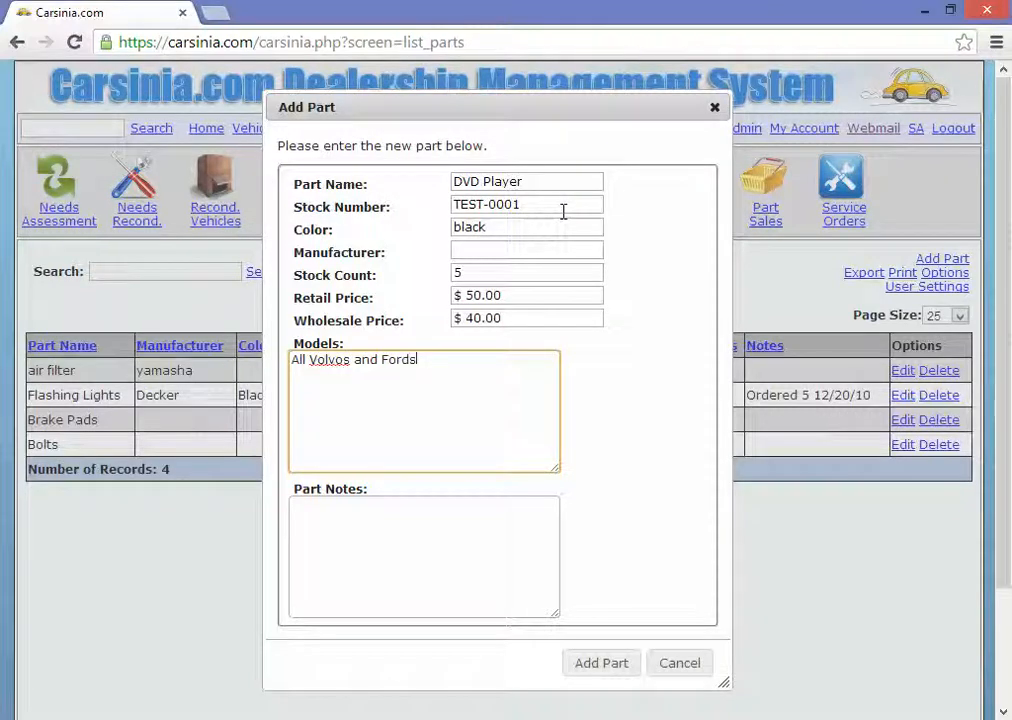
Enter "test notes" as the part notes and add the DVD Player part to the inventory.
left_click(450, 504)
type("test")
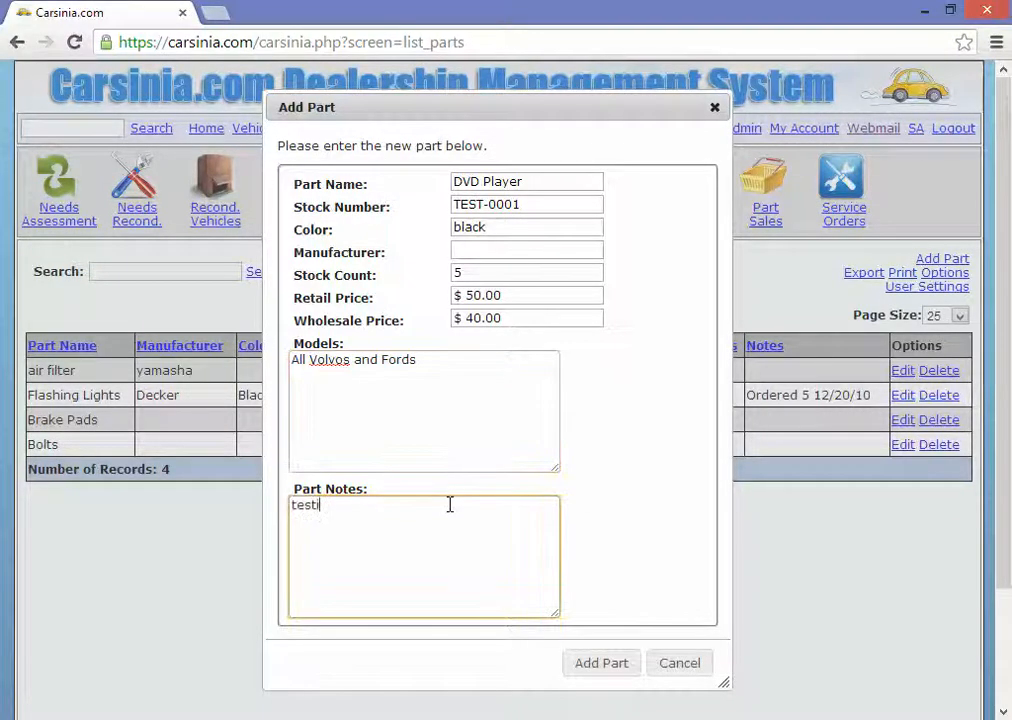
type(" noes")
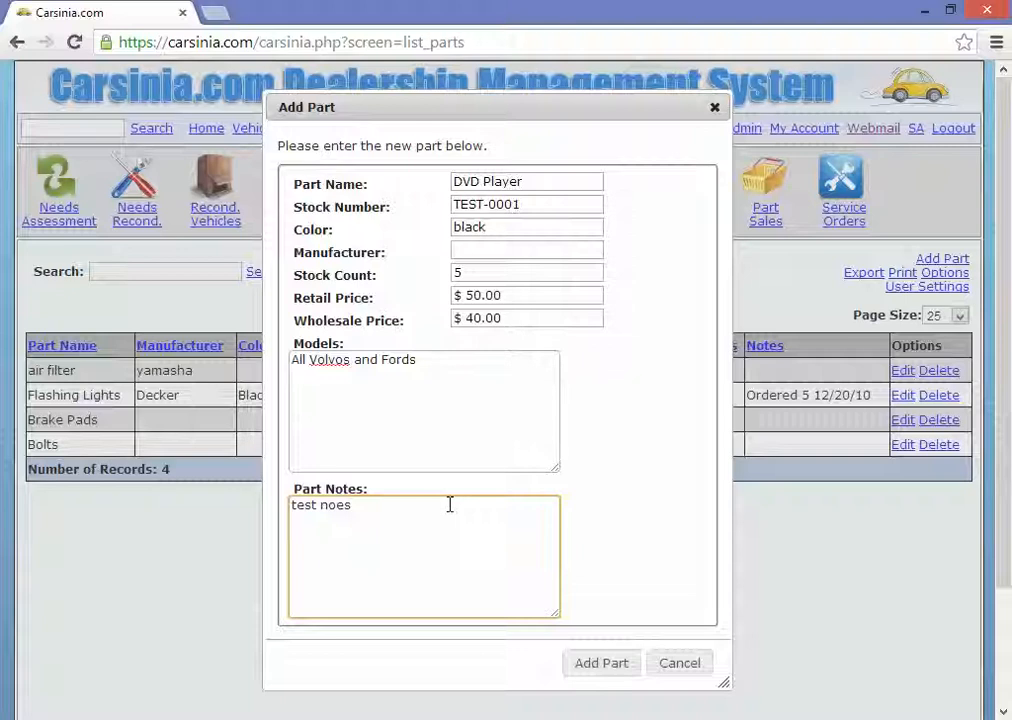
key("BackSpace")
key("BackSpace")
type("tes")
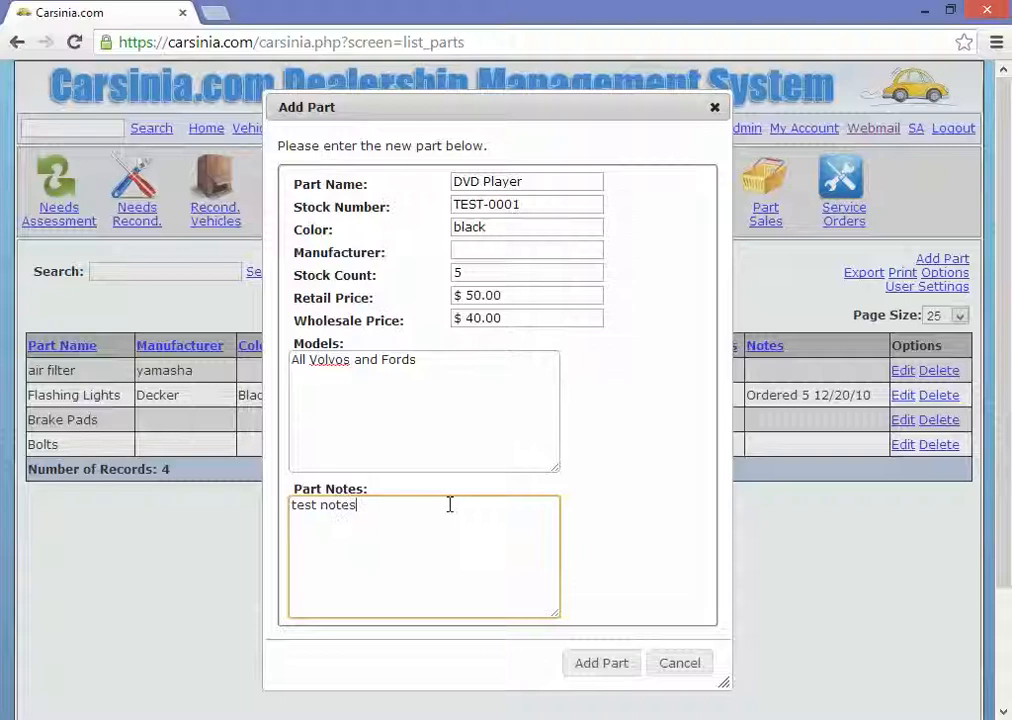
left_click(612, 664)
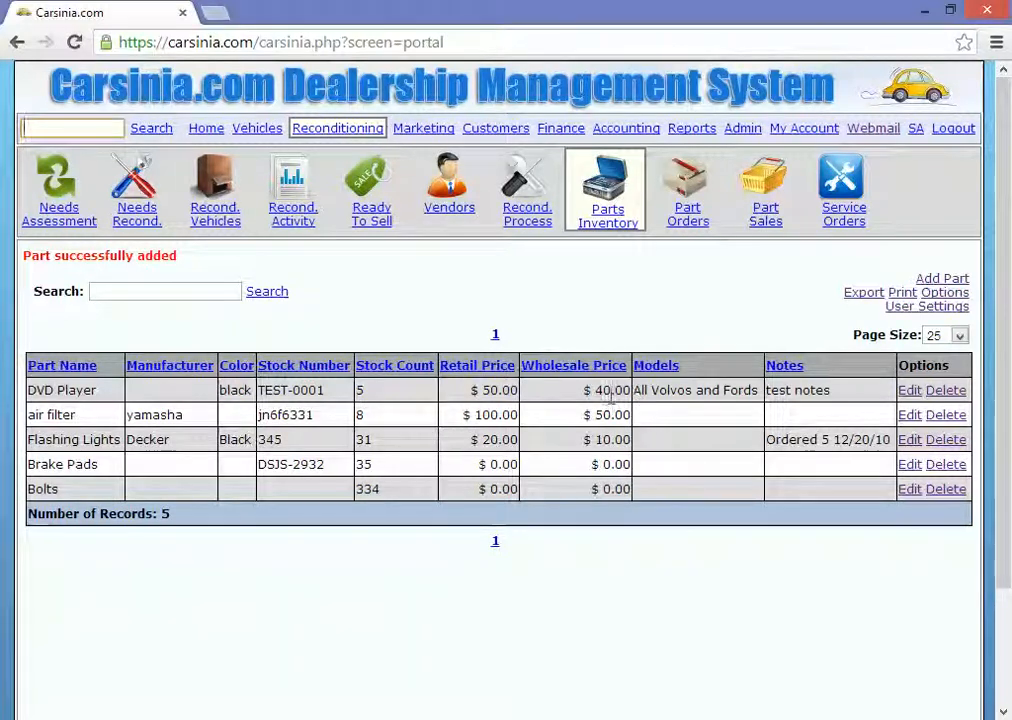
Search the parts inventory list for "DVD".
left_click(158, 291)
type("DV")
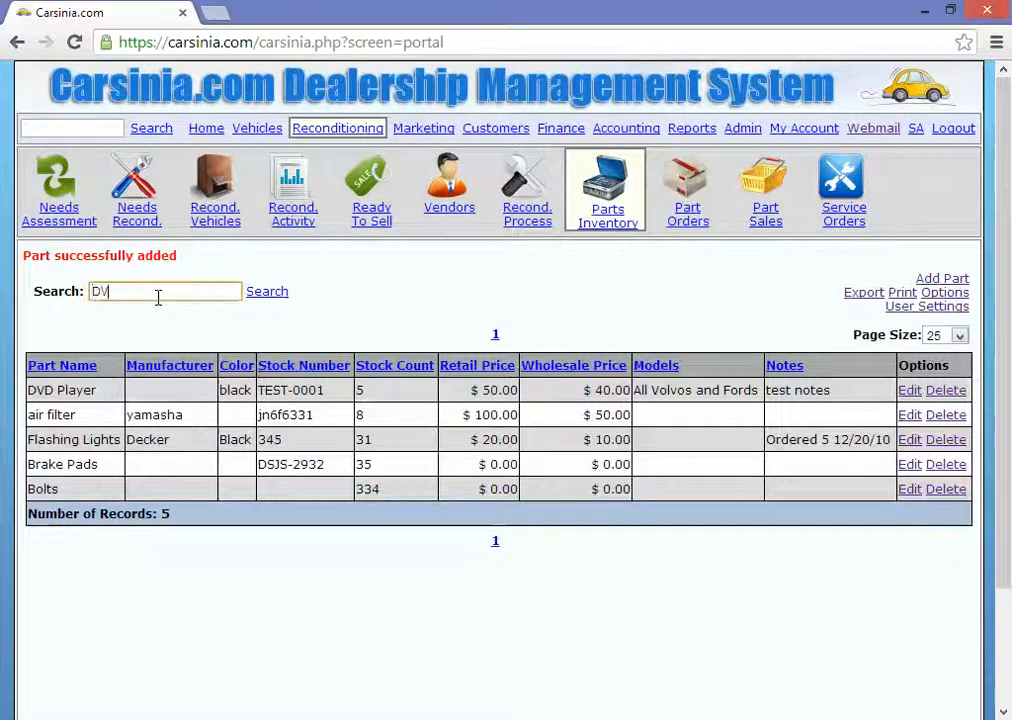
type("D")
key("Return")
left_click(331, 292)
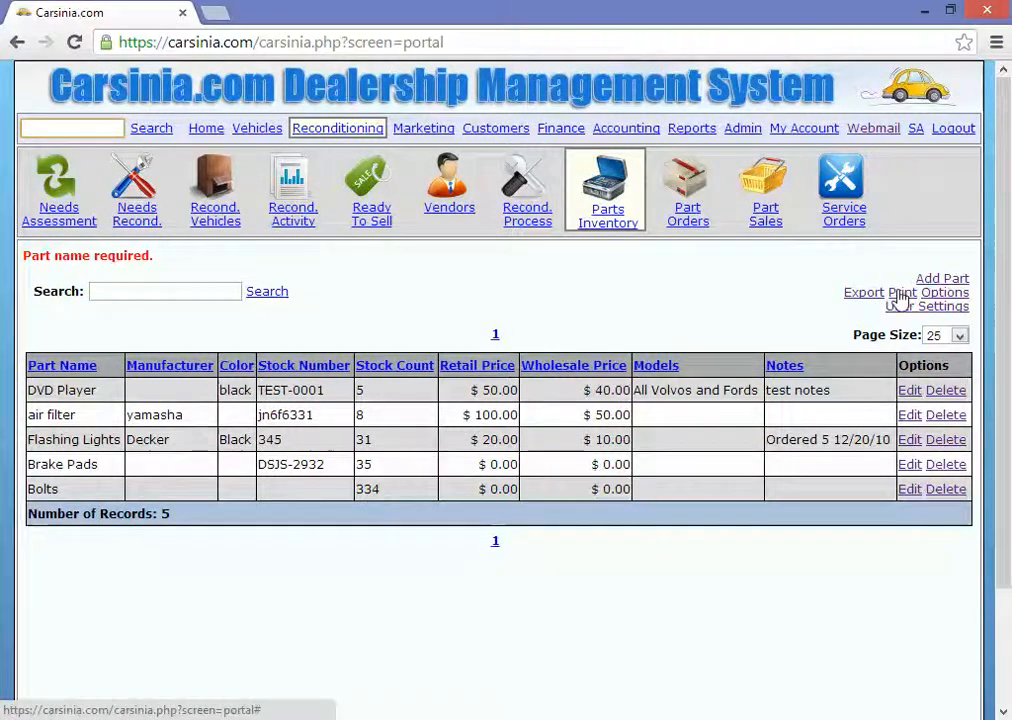
left_click(962, 295)
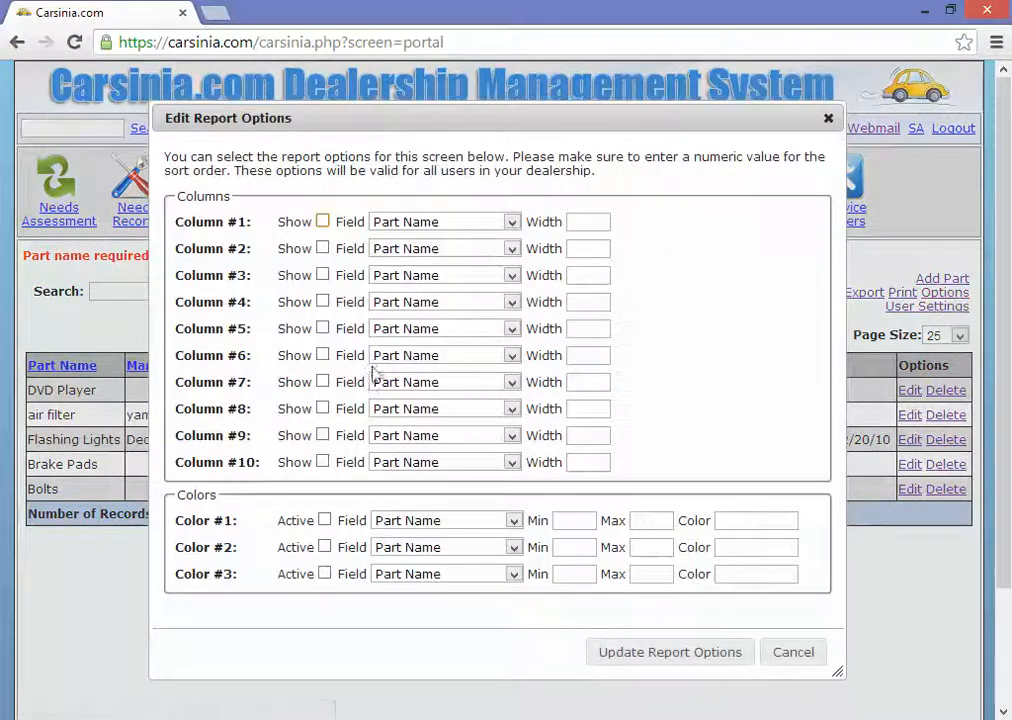
left_click(323, 221)
left_click(420, 224)
left_click(420, 228)
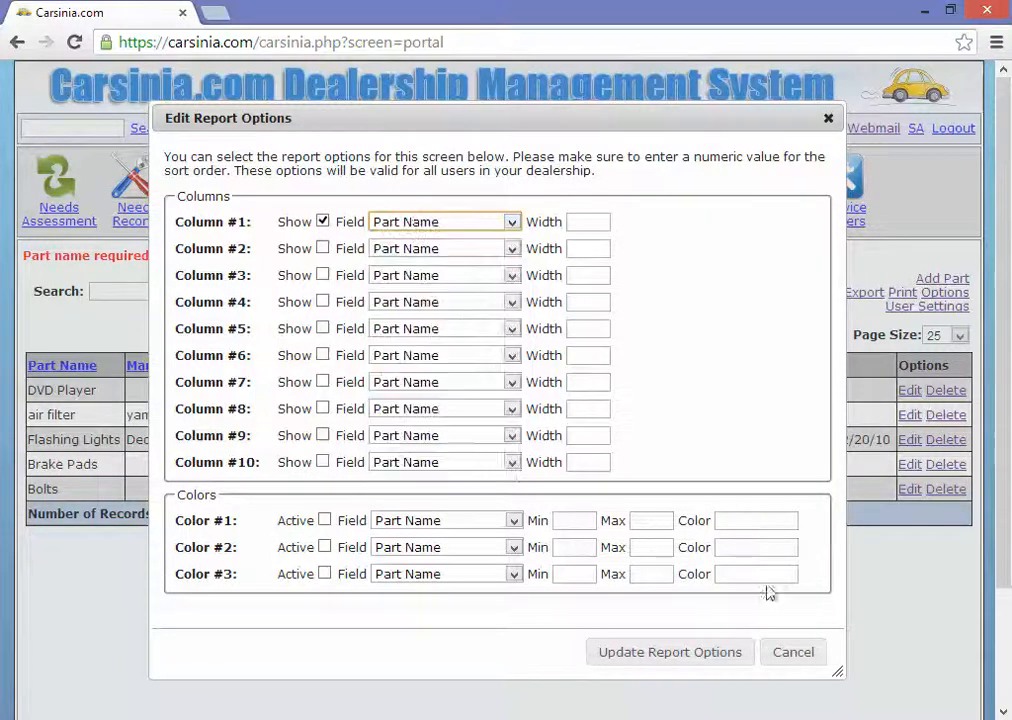
left_click(796, 656)
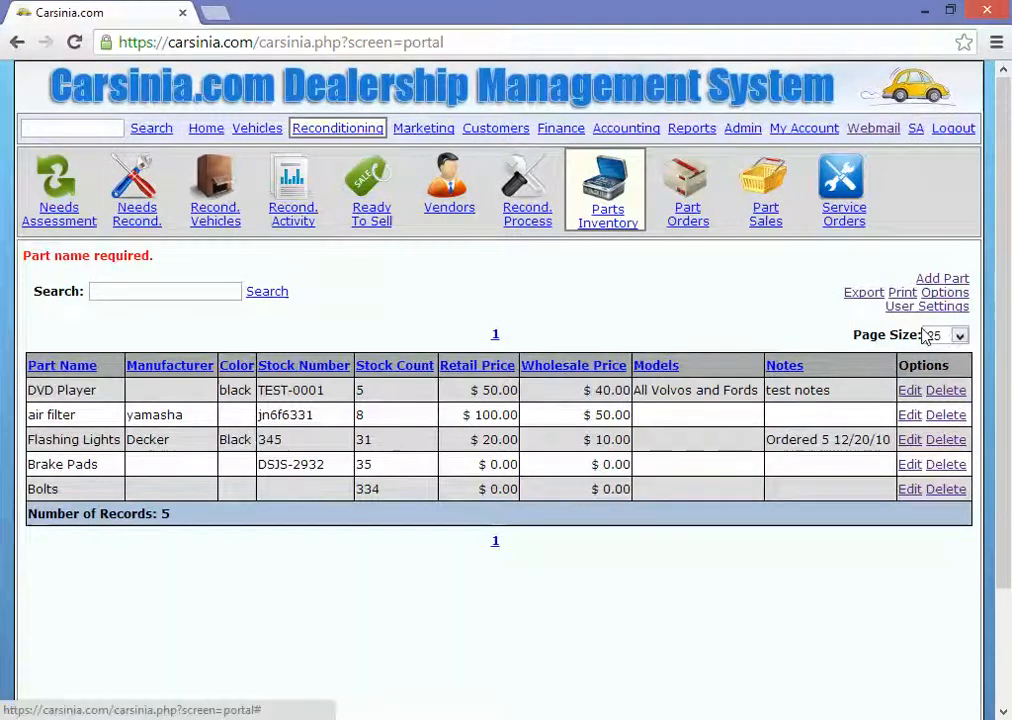
Review the DVD Player part's editable details, including its stock count, and close them without saving.
left_click(913, 390)
left_click(480, 274)
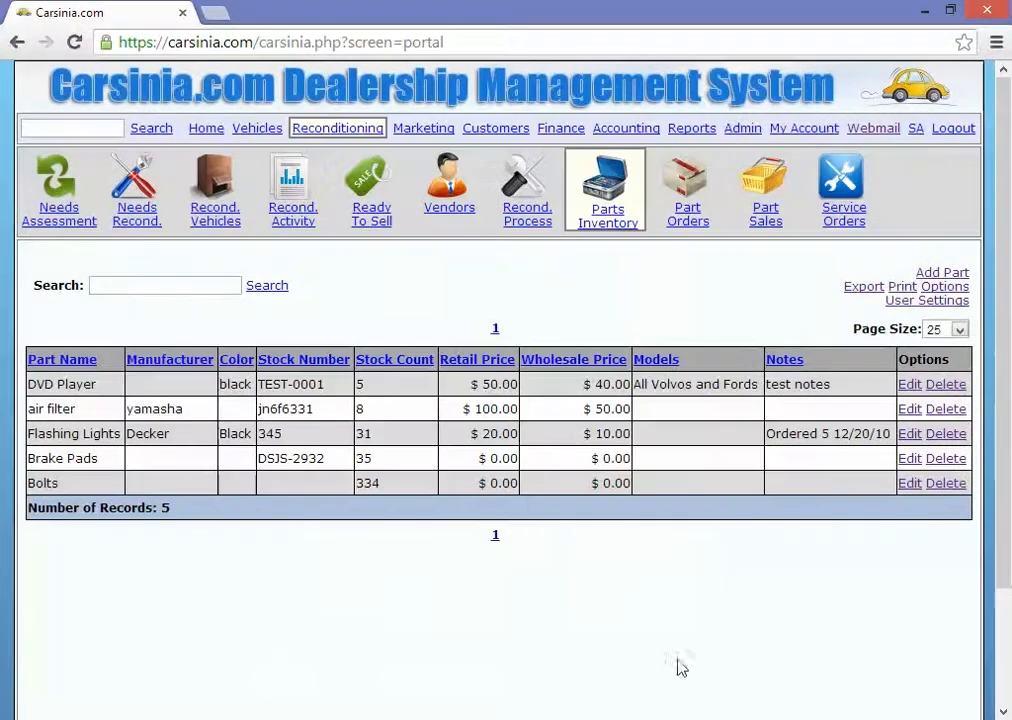
left_click(678, 664)
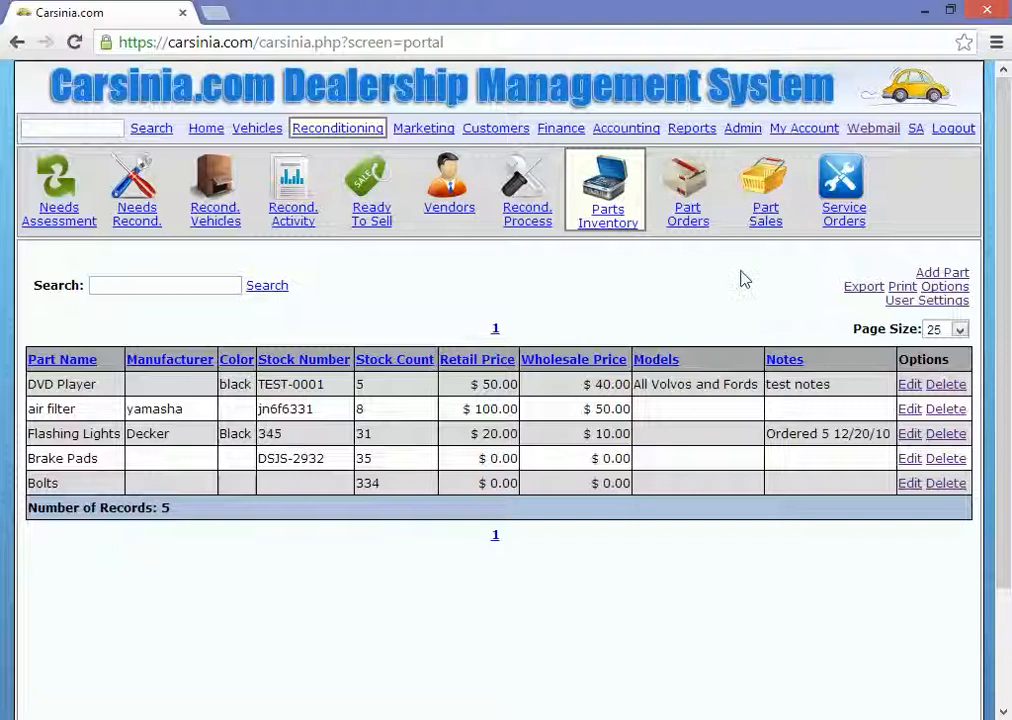
Start a new part order with Autozone as the vendor and DVD Player (#TEST-0001) as the part.
left_click(685, 225)
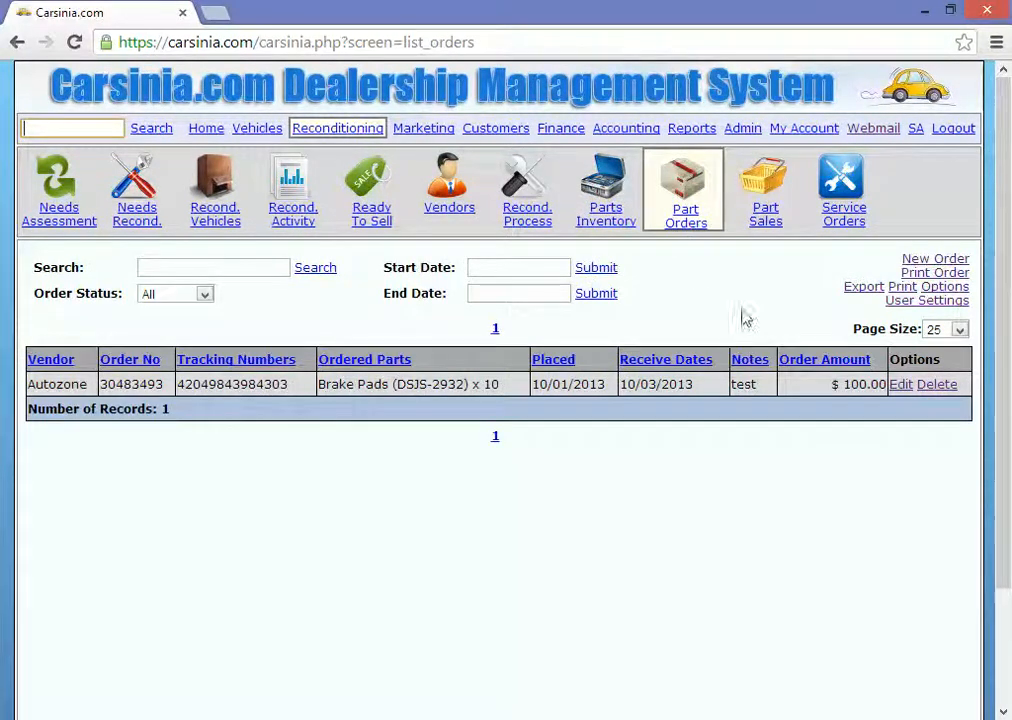
left_click(928, 260)
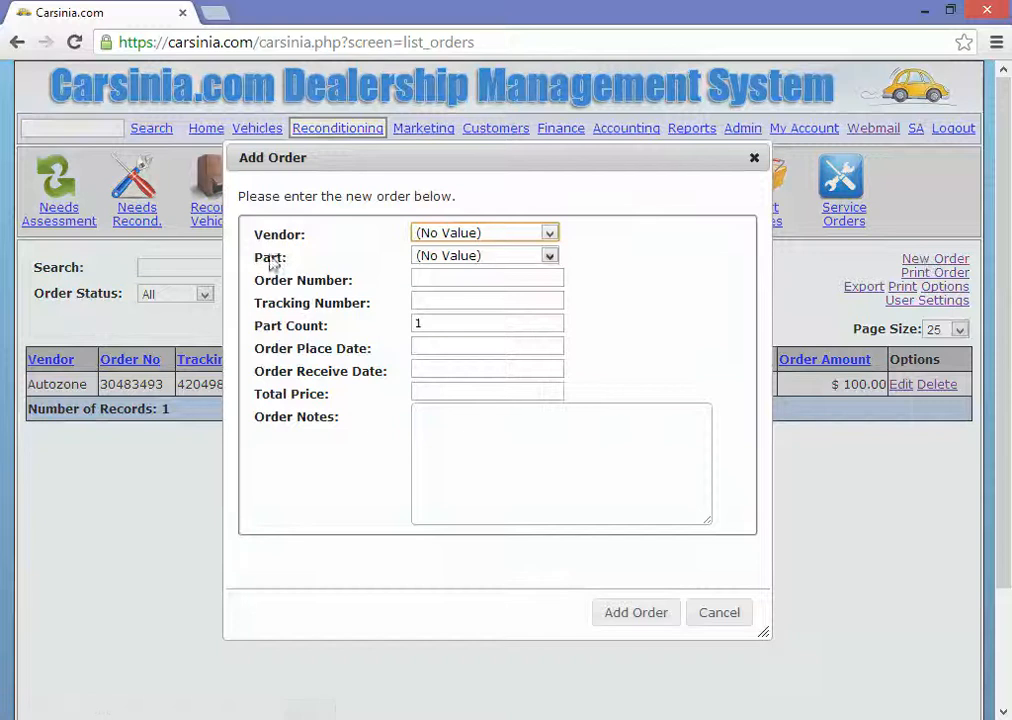
left_click(501, 236)
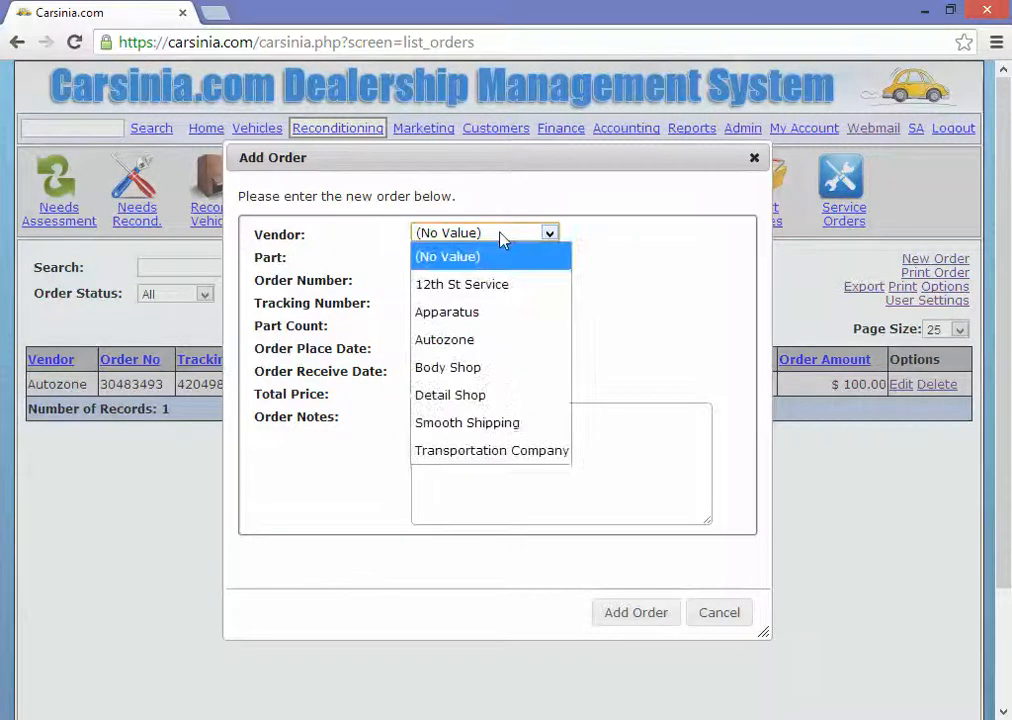
left_click(506, 342)
left_click(494, 257)
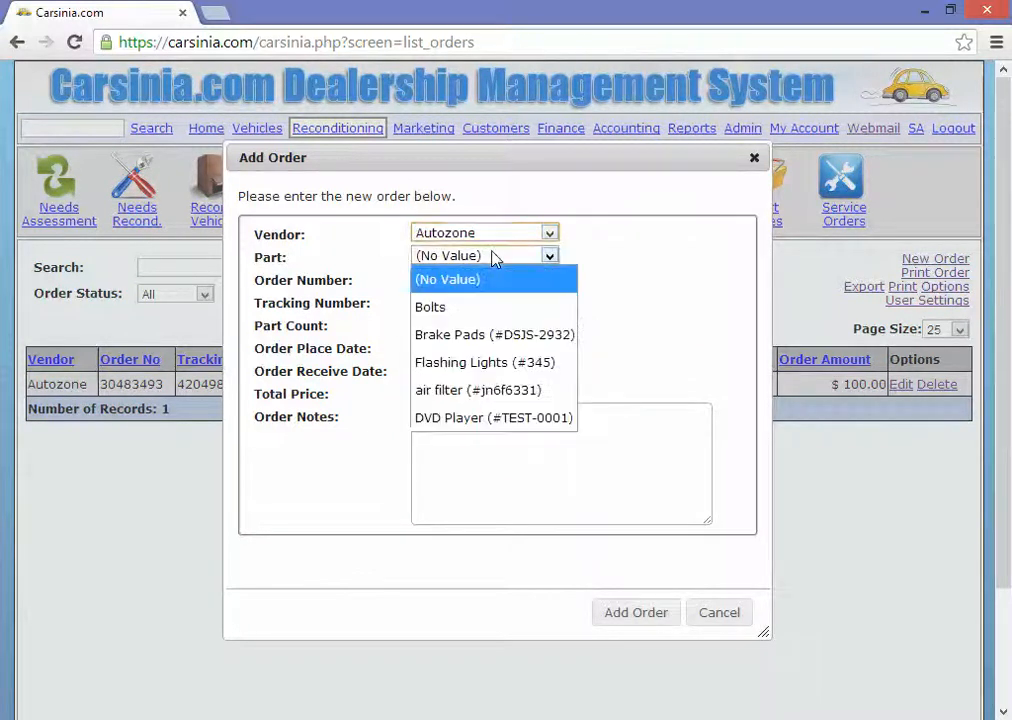
left_click(470, 418)
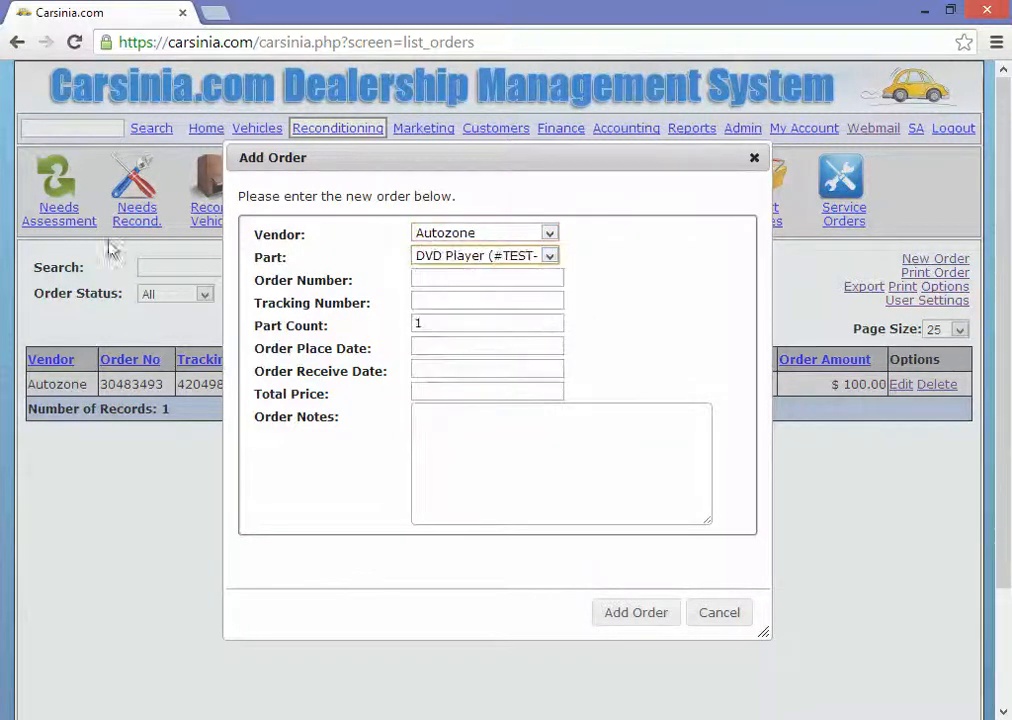
Fill in the order number and the tracking number for the new DVD Player order.
left_click(461, 278)
type("398390839")
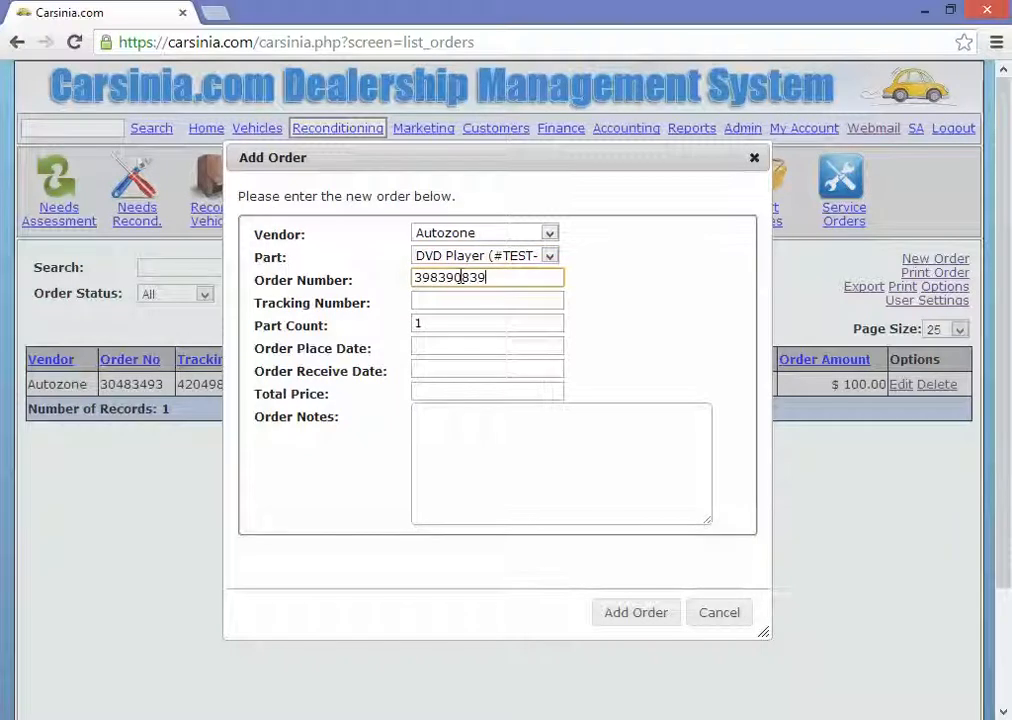
key("Tab")
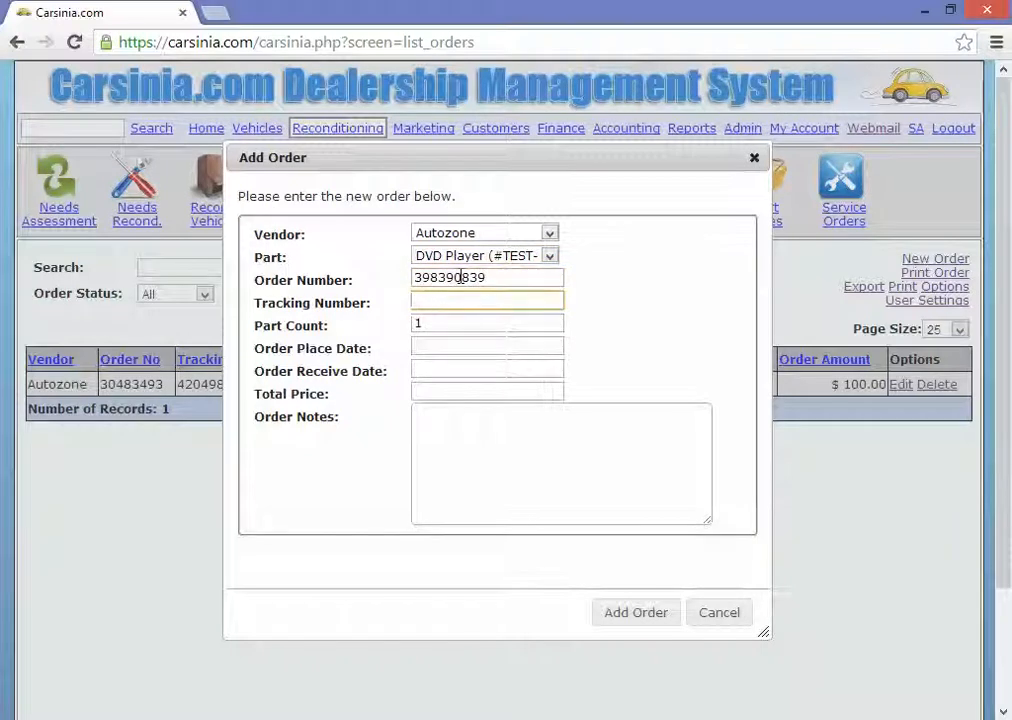
type("98273289329329")
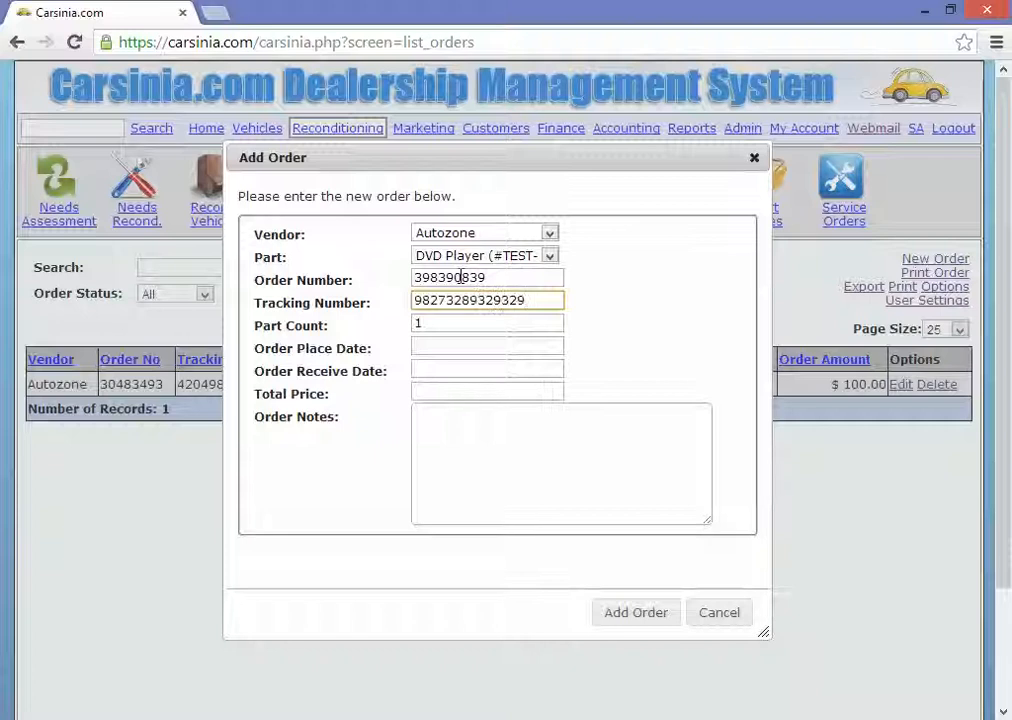
key("Tab")
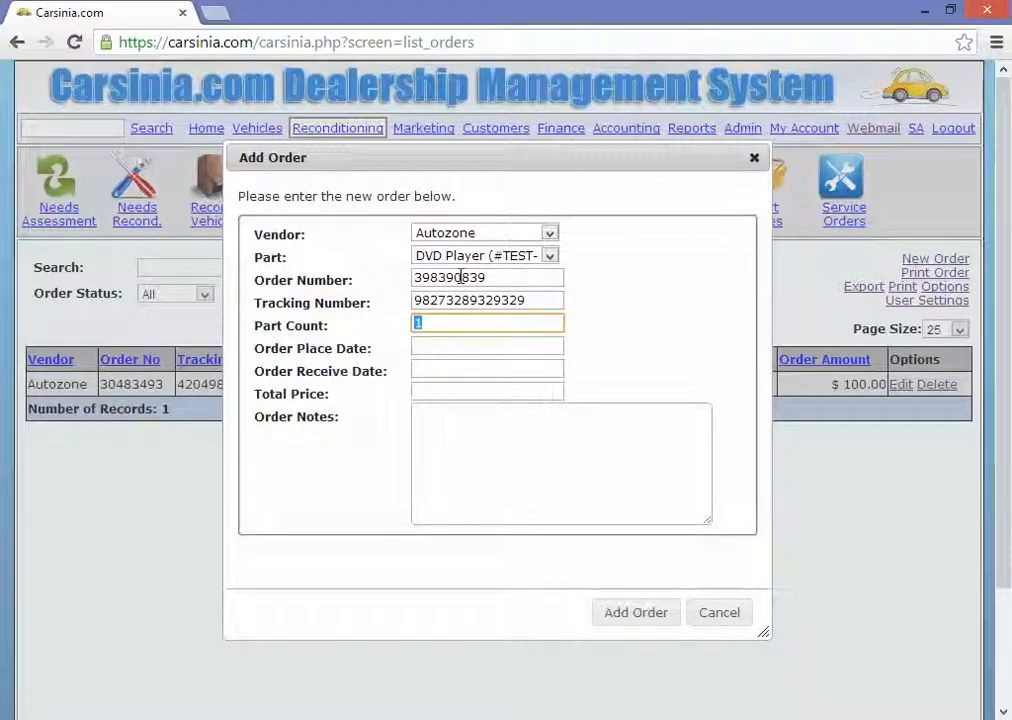
left_click(547, 296)
type("223")
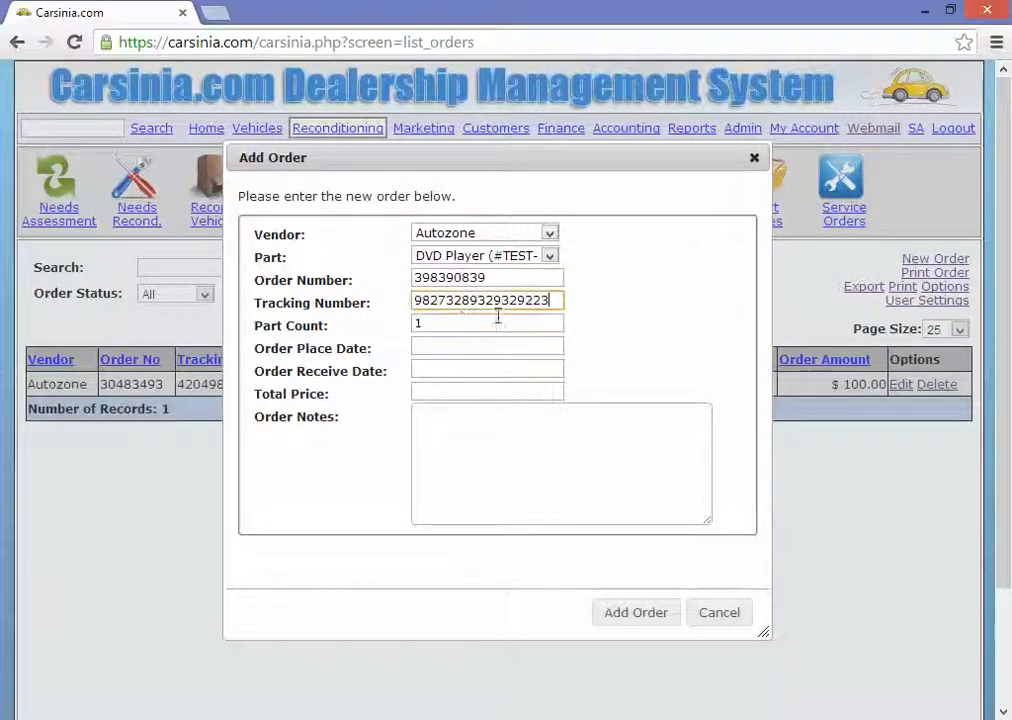
Set the order's part count to 5 and both its place date and receive date to 10/14/2013.
left_click(460, 318)
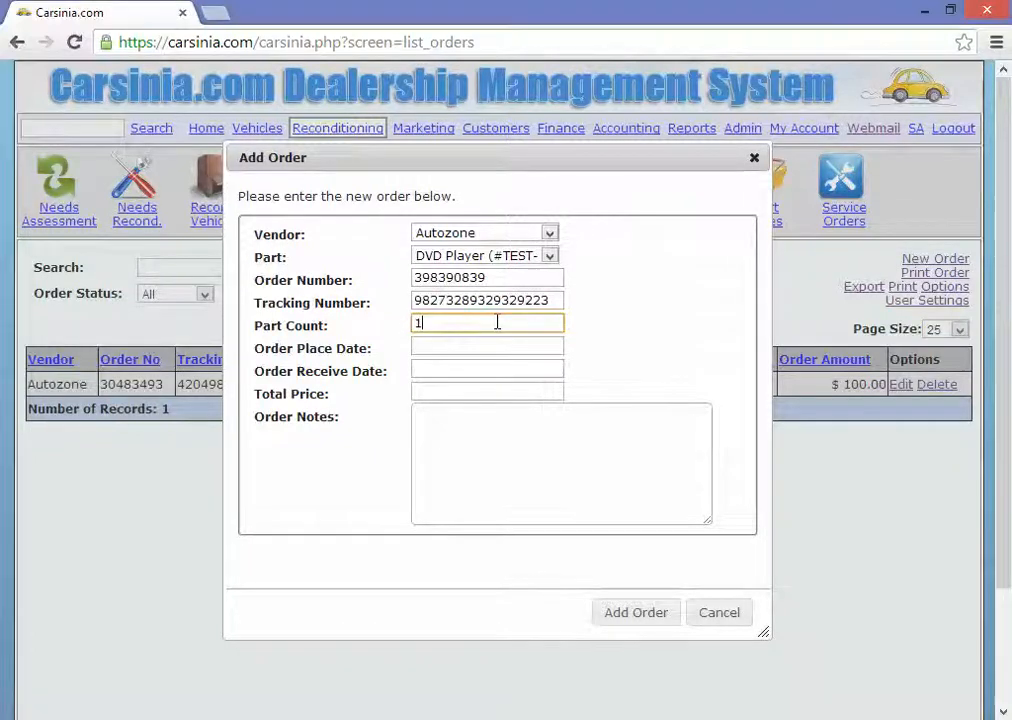
key("Tab")
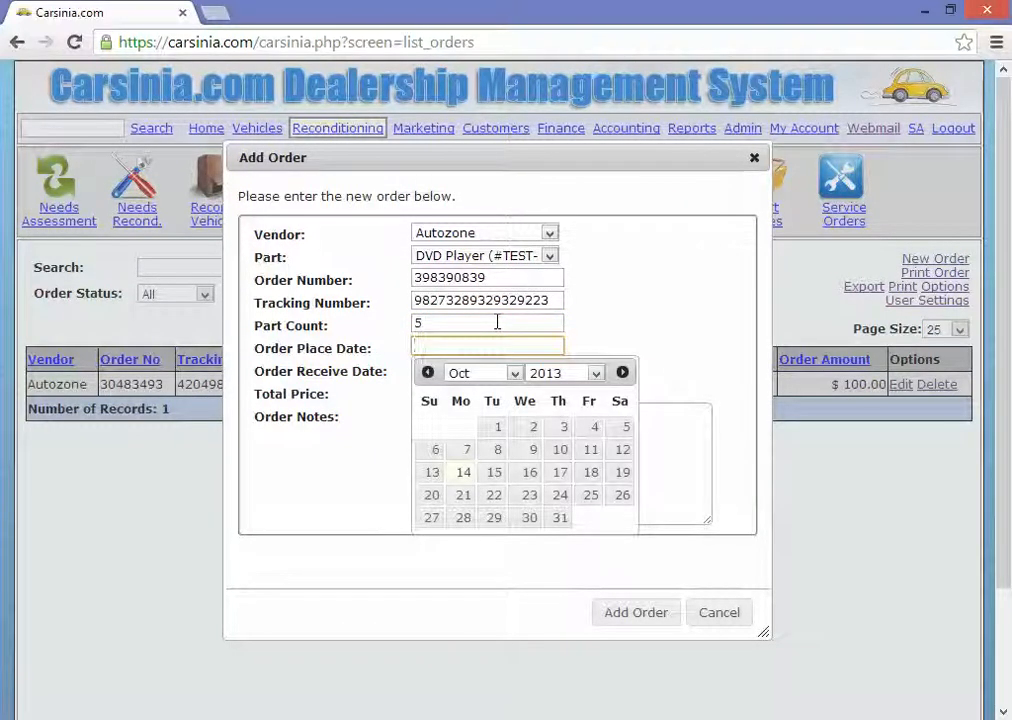
left_click(458, 472)
left_click(443, 369)
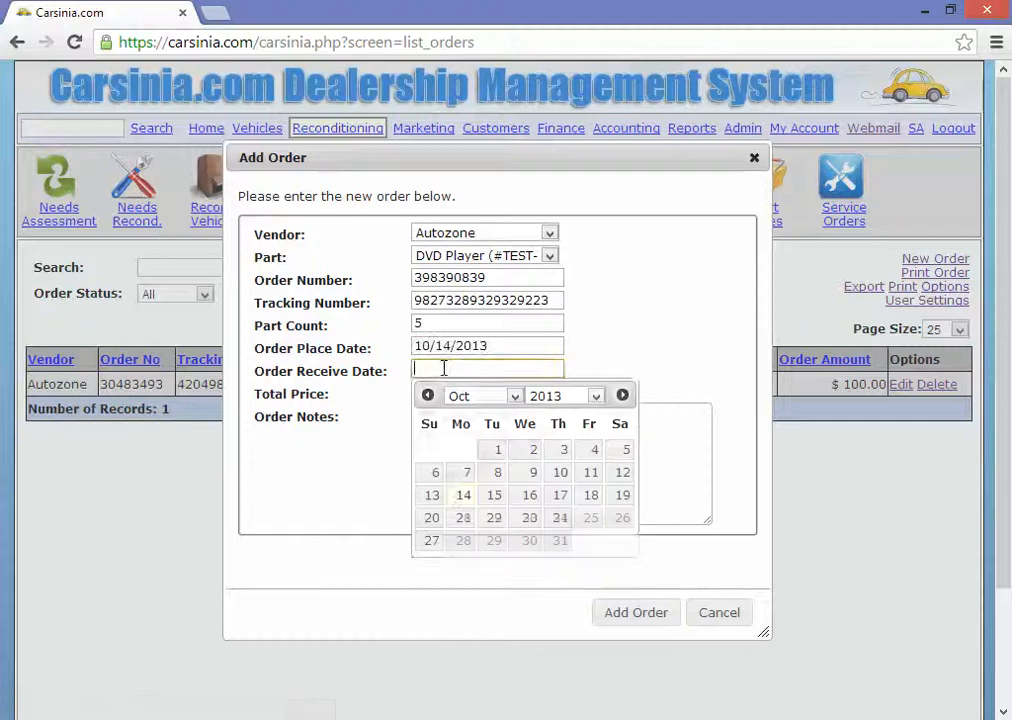
left_click(463, 497)
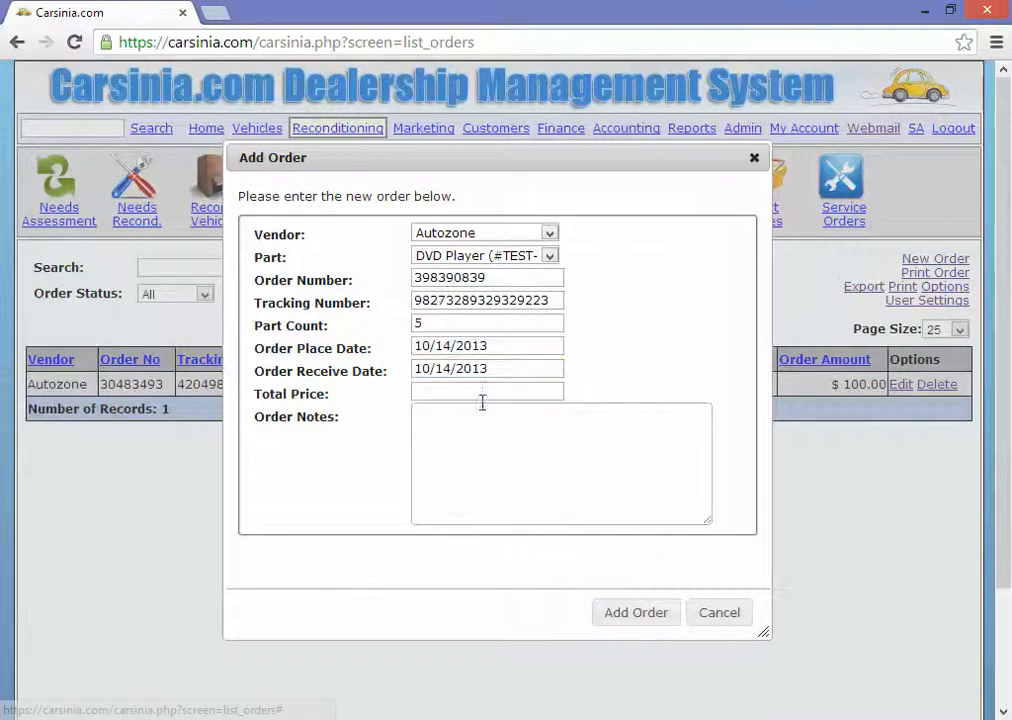
Enter a total price of $200.00 with no notes and add the order.
left_click(482, 392)
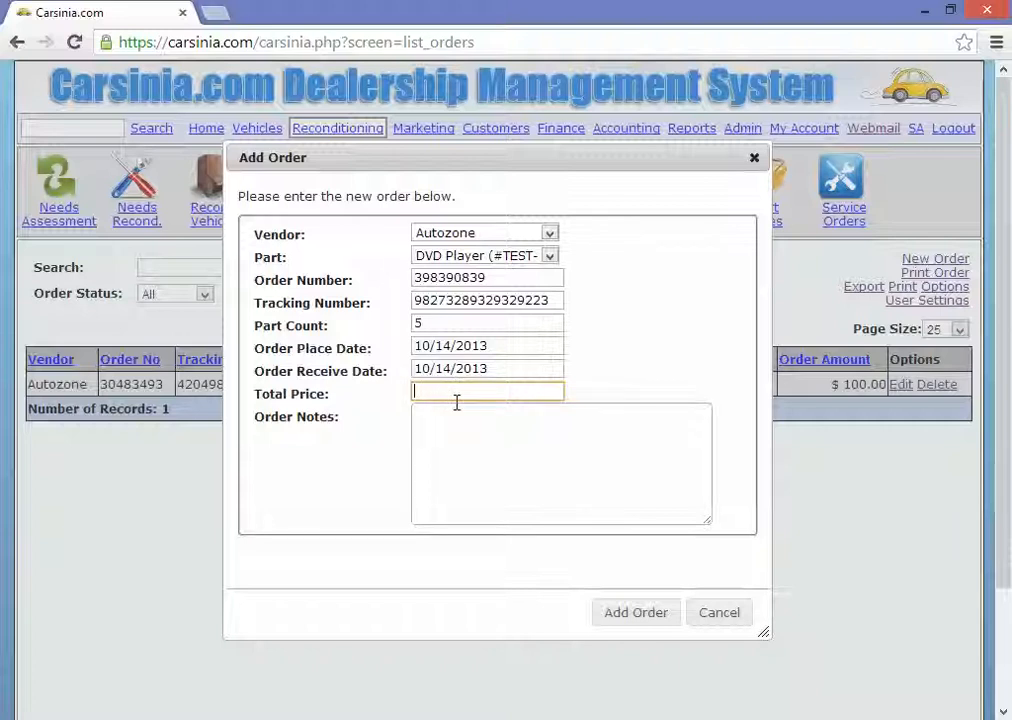
type("20000")
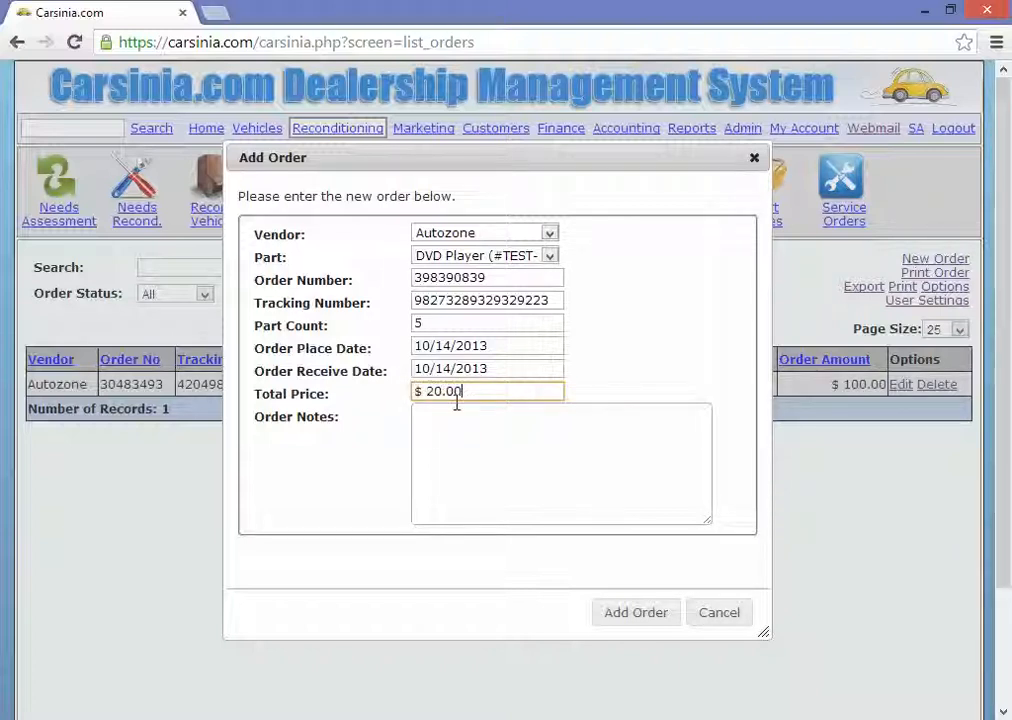
key("Tab")
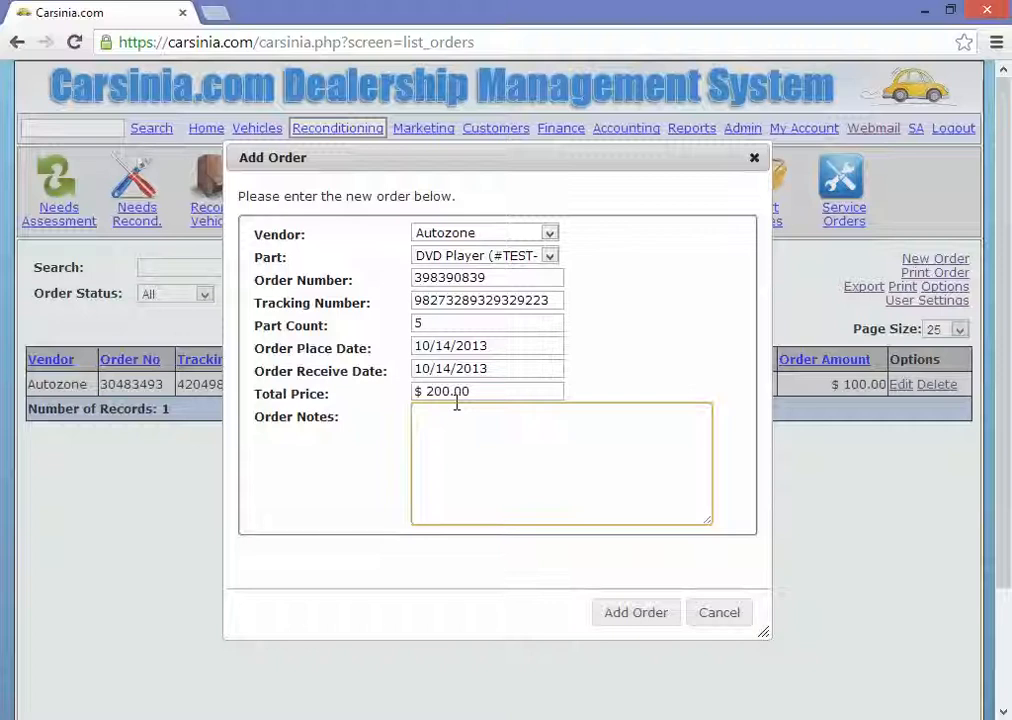
left_click(636, 613)
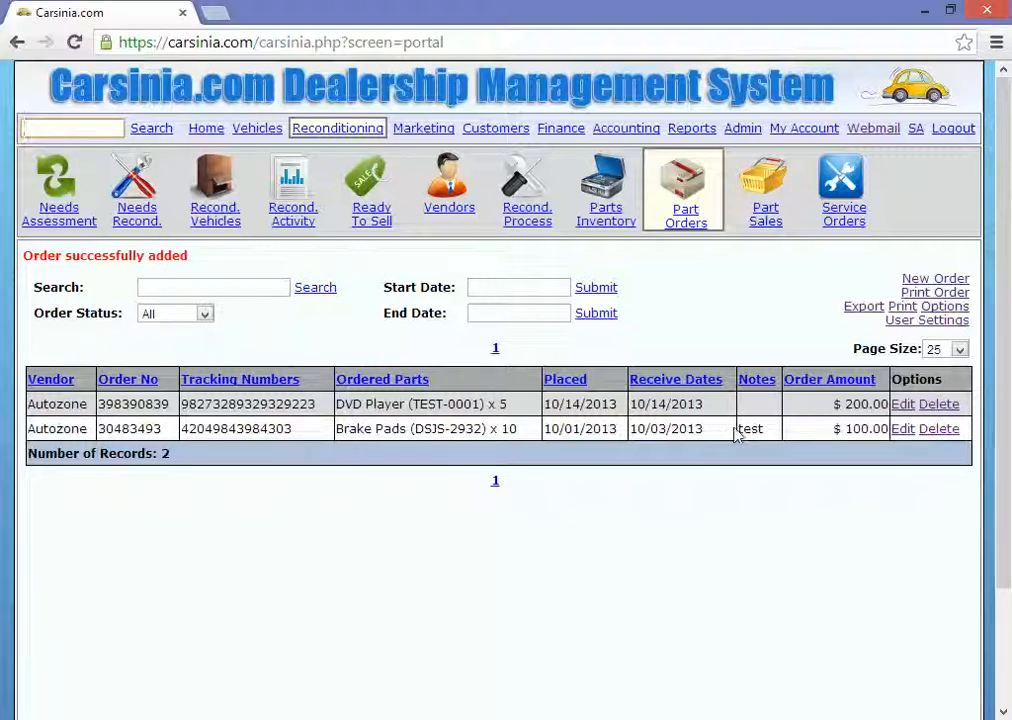
Open the DVD Player order and add air filter (#jn6f6331) to it with a part count of 5 and a total price of $300.00.
left_click(903, 406)
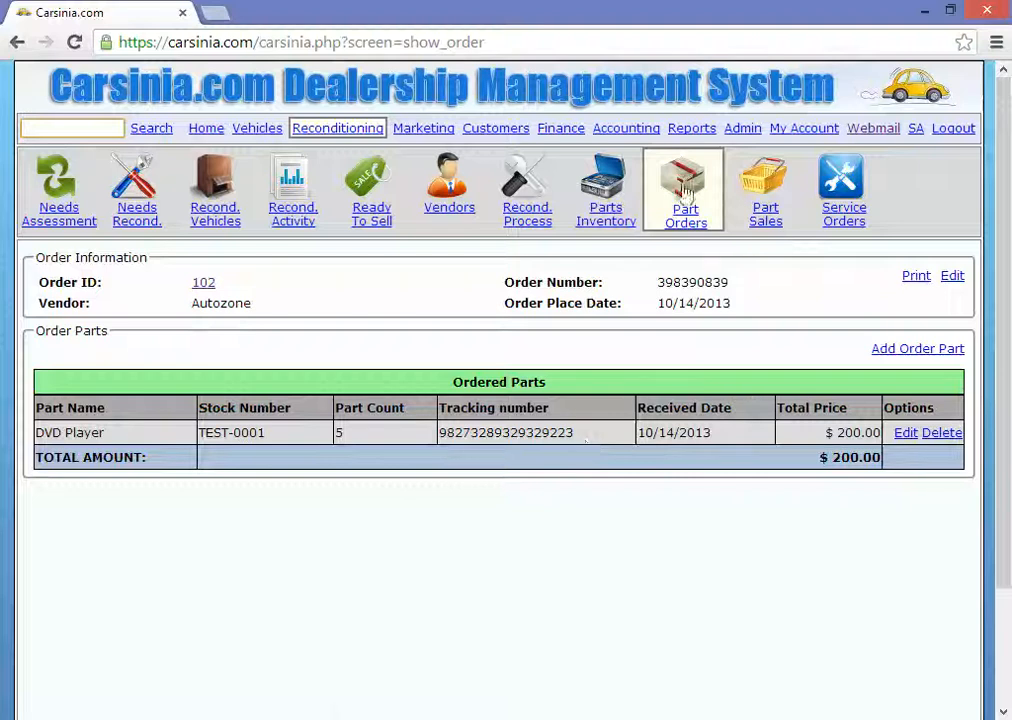
left_click(890, 352)
left_click(567, 326)
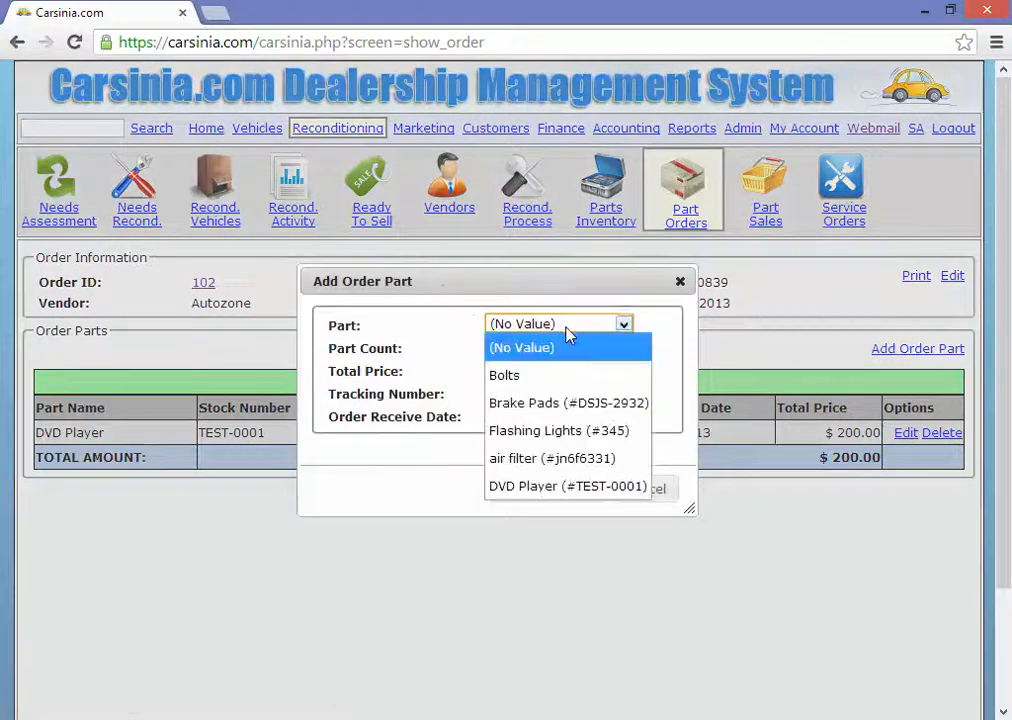
left_click(618, 457)
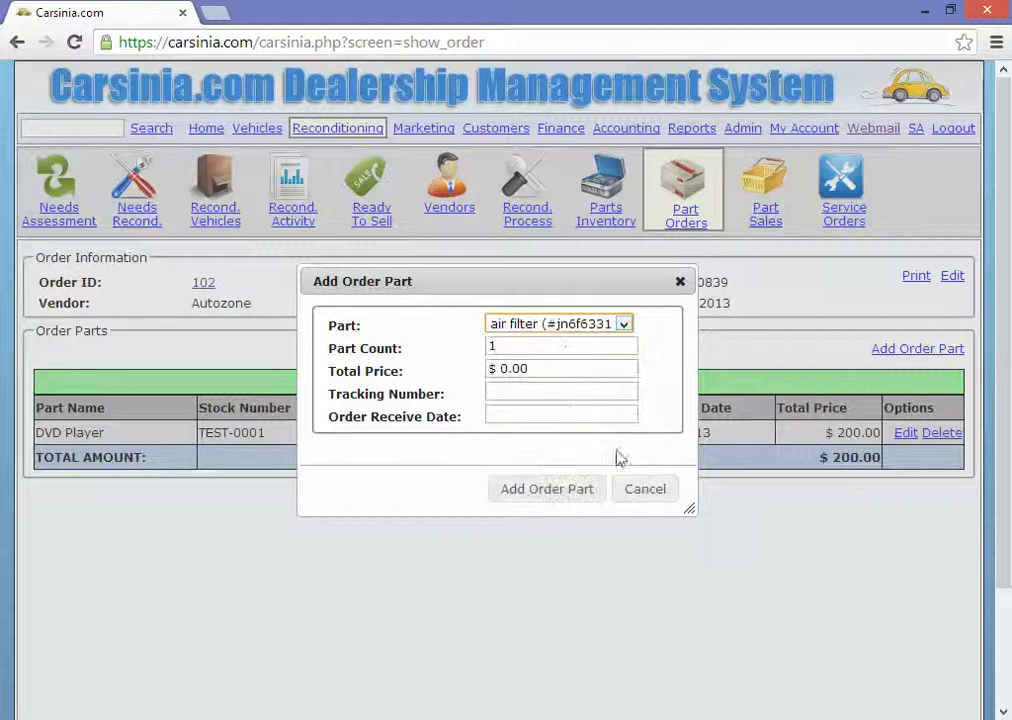
left_click(565, 345)
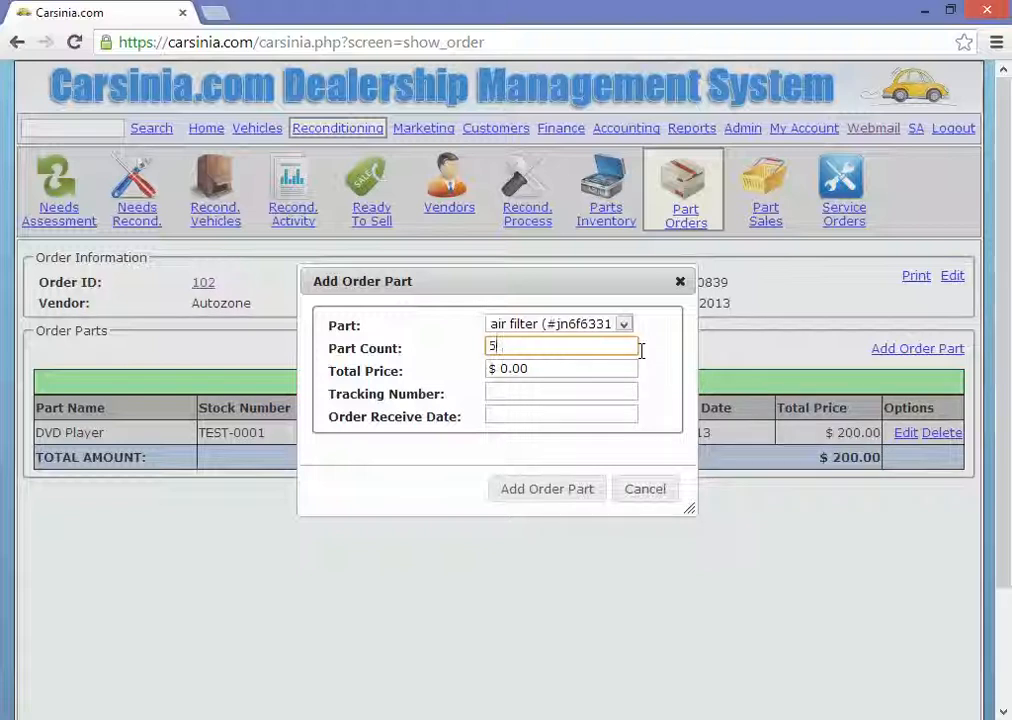
type("5")
key("Tab")
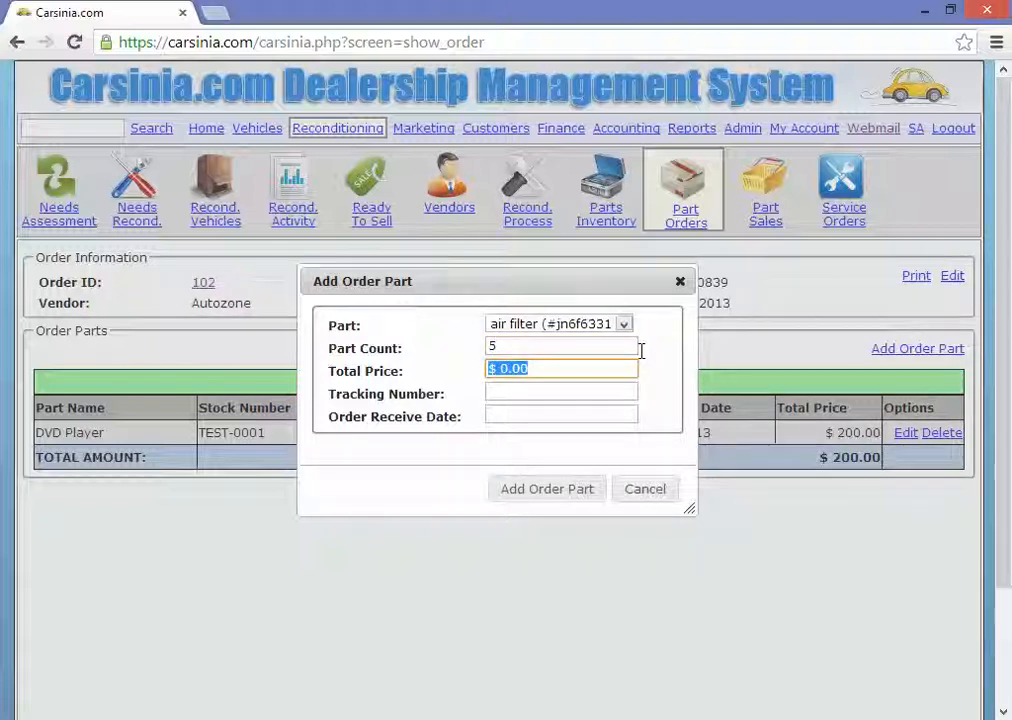
type("38")
key("Tab")
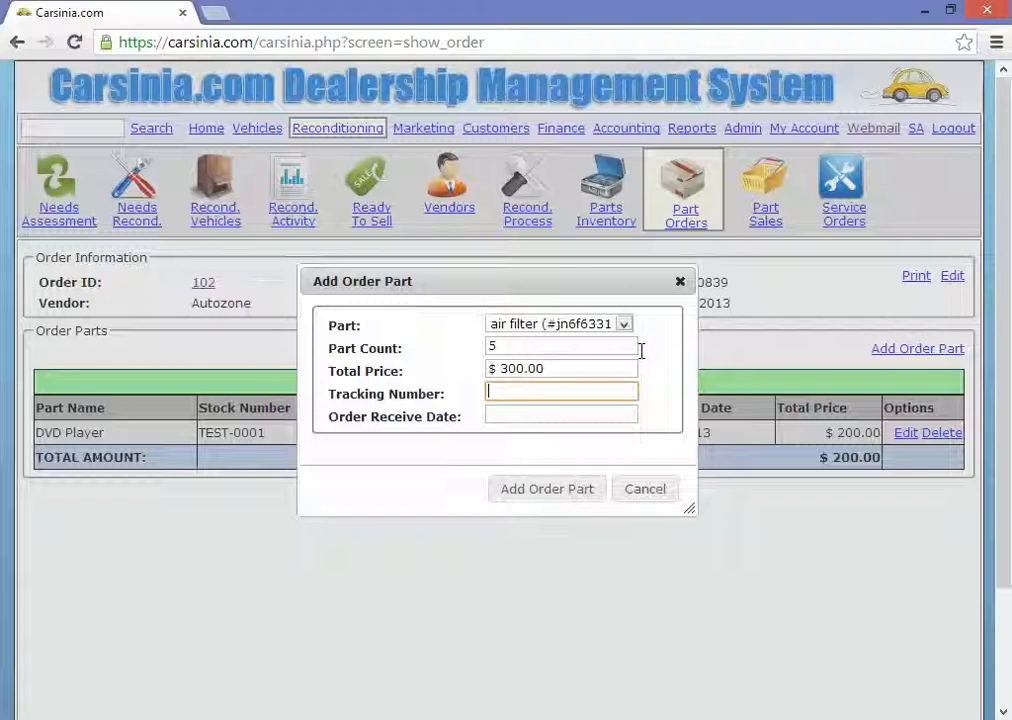
left_click(524, 490)
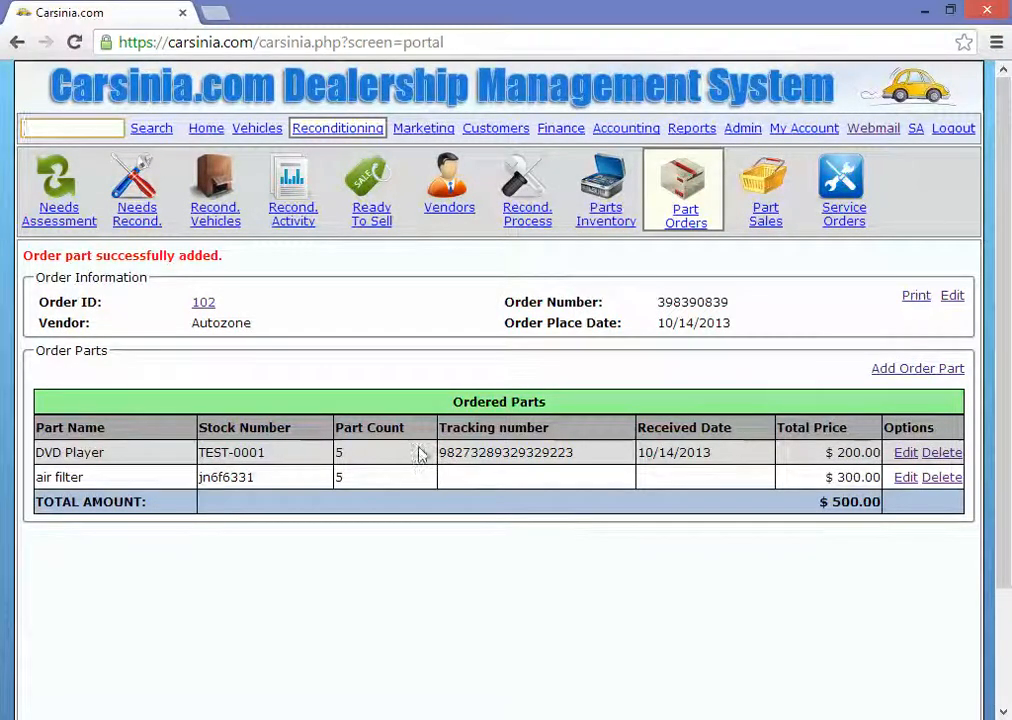
Review the order's printable summary and its editable vendor, date and notes details, closing both without saving.
left_click(916, 297)
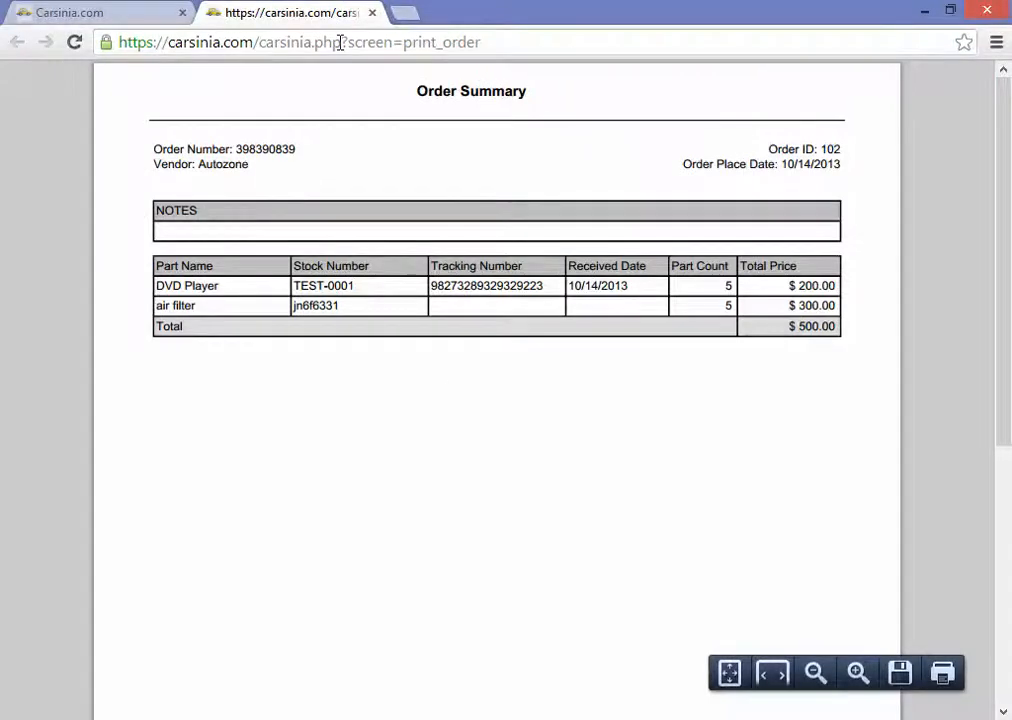
left_click(372, 12)
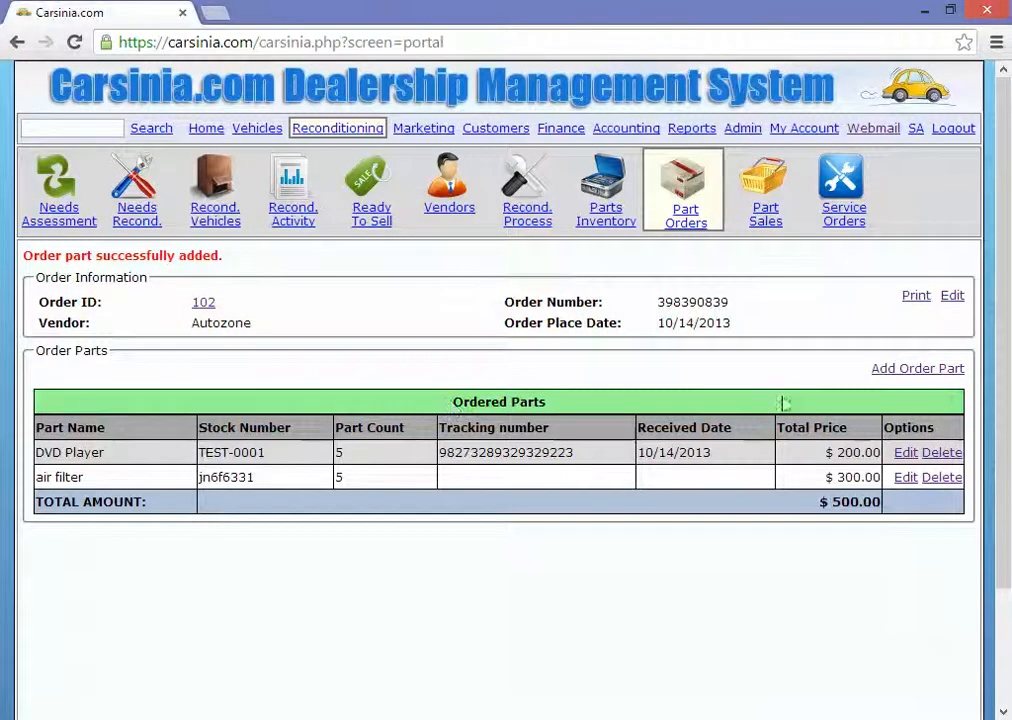
left_click(951, 296)
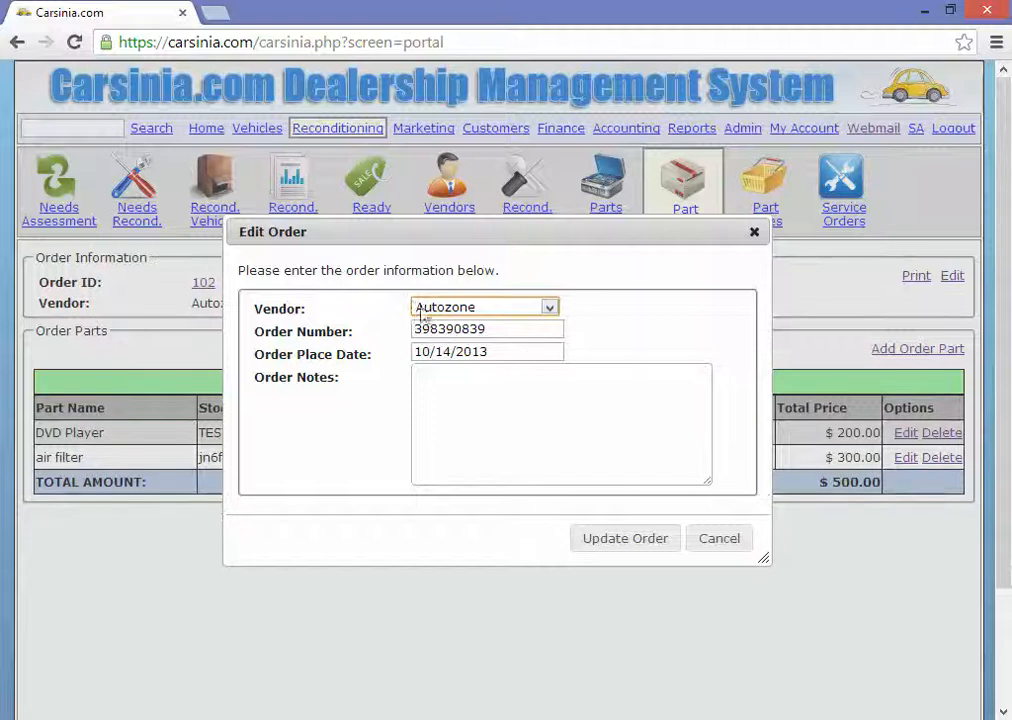
left_click(529, 311)
left_click(529, 311)
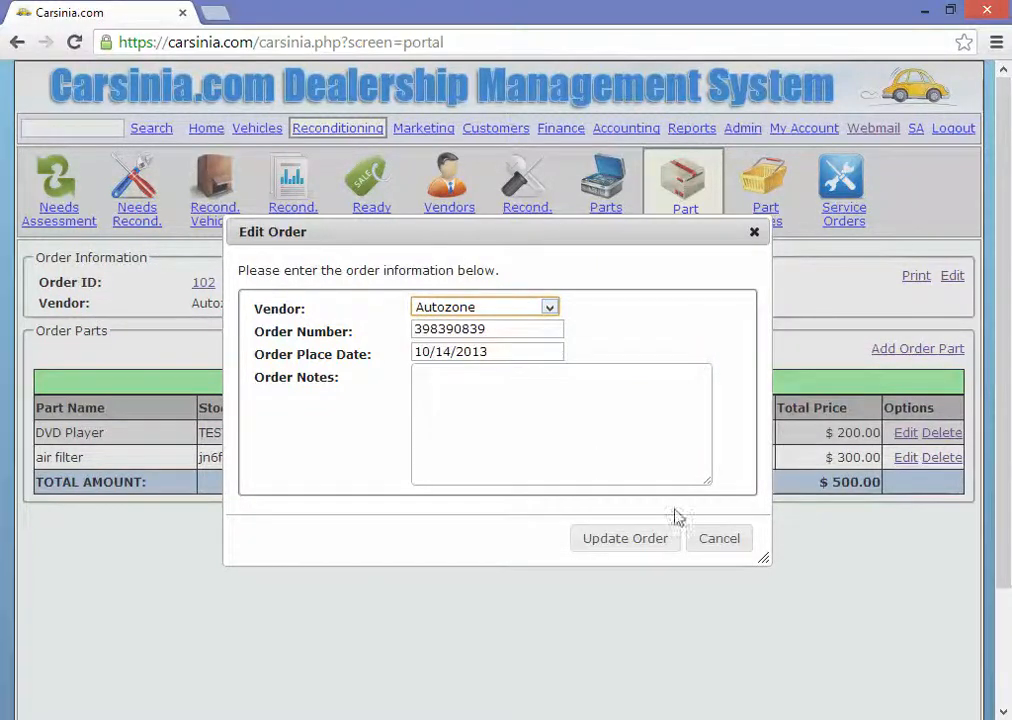
left_click(712, 537)
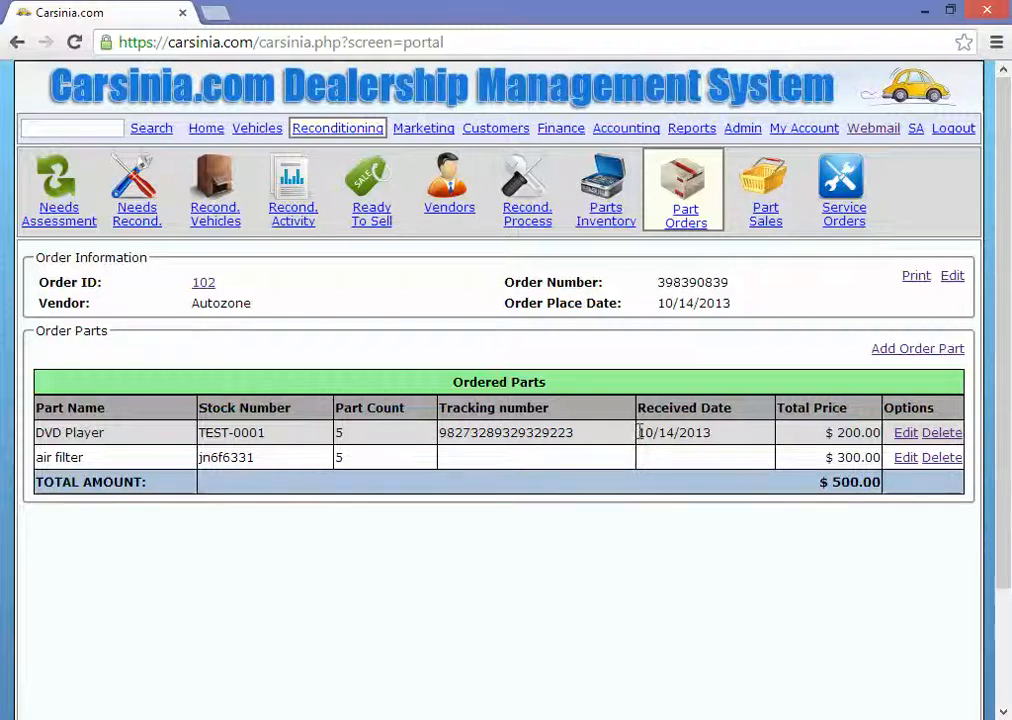
Examine the DVD Player line's part count and received date against the air filter line in the order.
left_click_drag(641, 432, 714, 430)
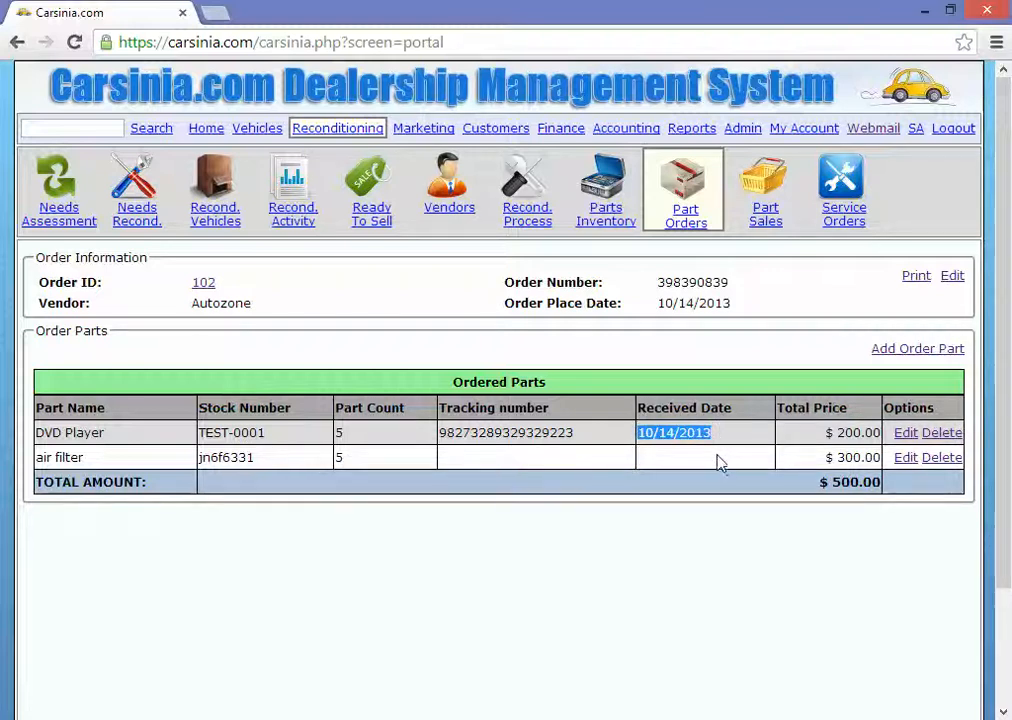
left_click(716, 460)
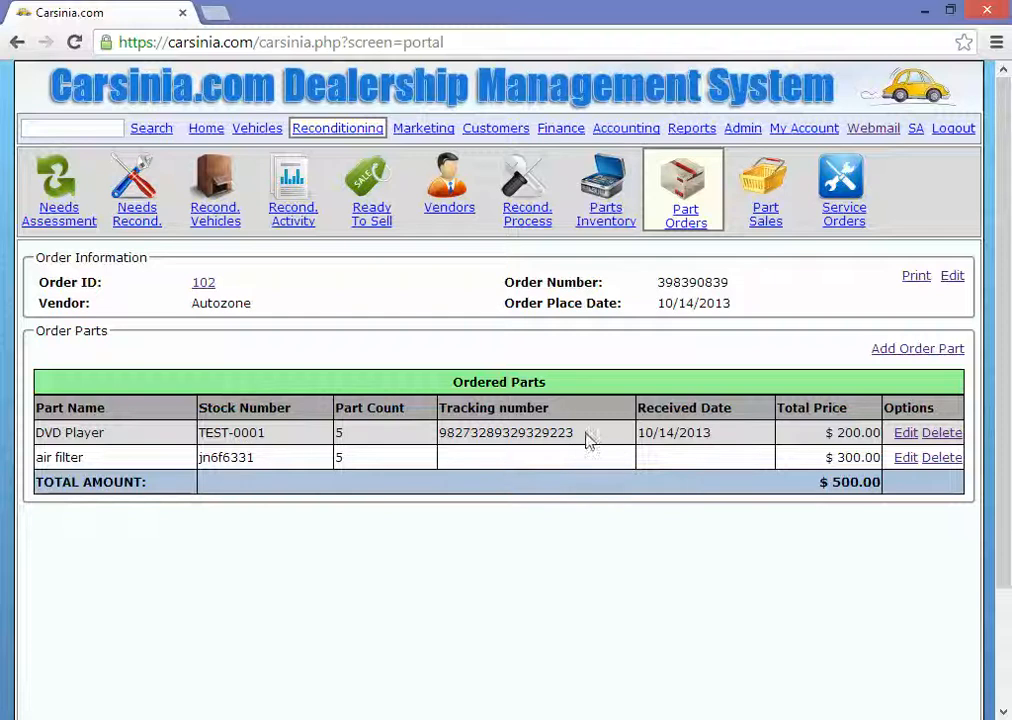
double_click(340, 432)
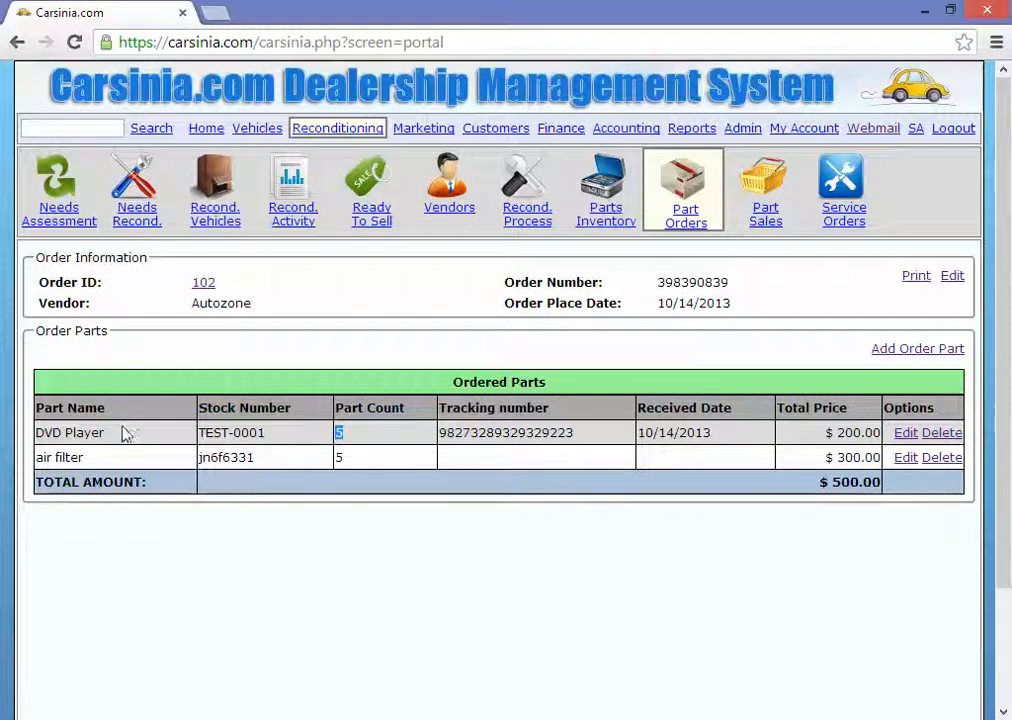
double_click(81, 432)
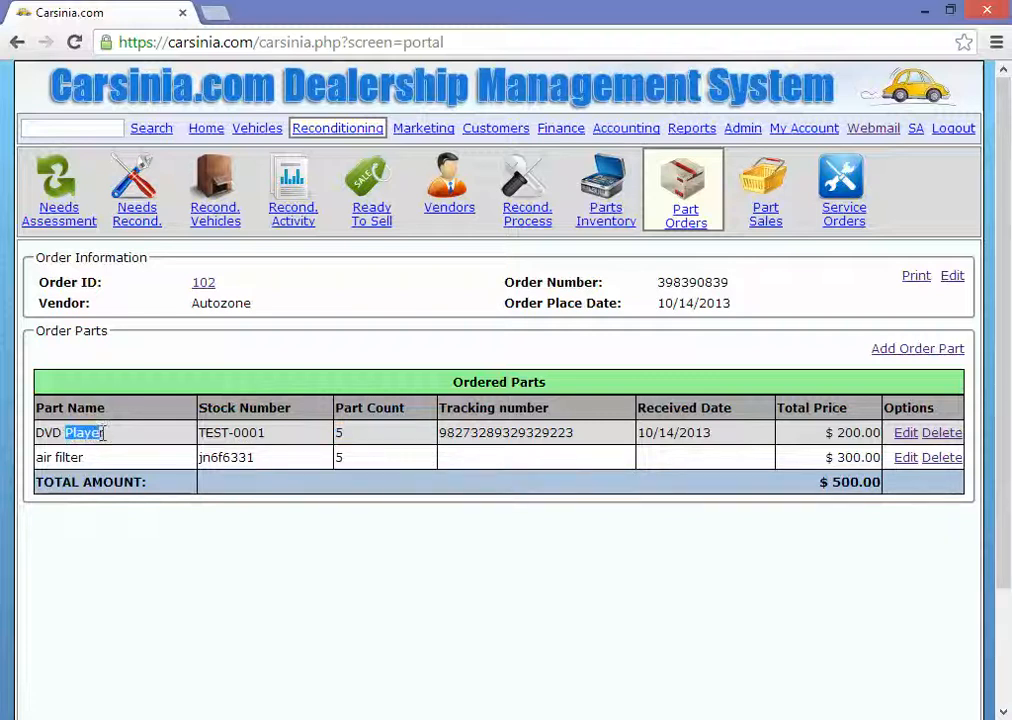
left_click_drag(638, 432, 715, 432)
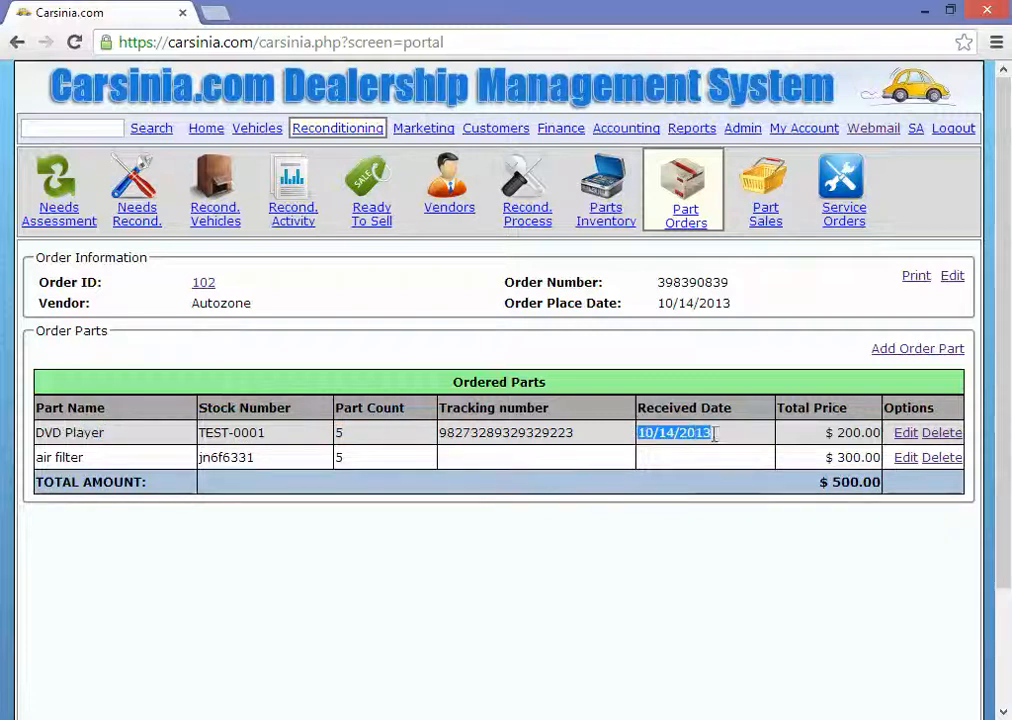
Check the stock counts of the DVD Player and air filter in the parts inventory, and return to the part orders list.
left_click(603, 205)
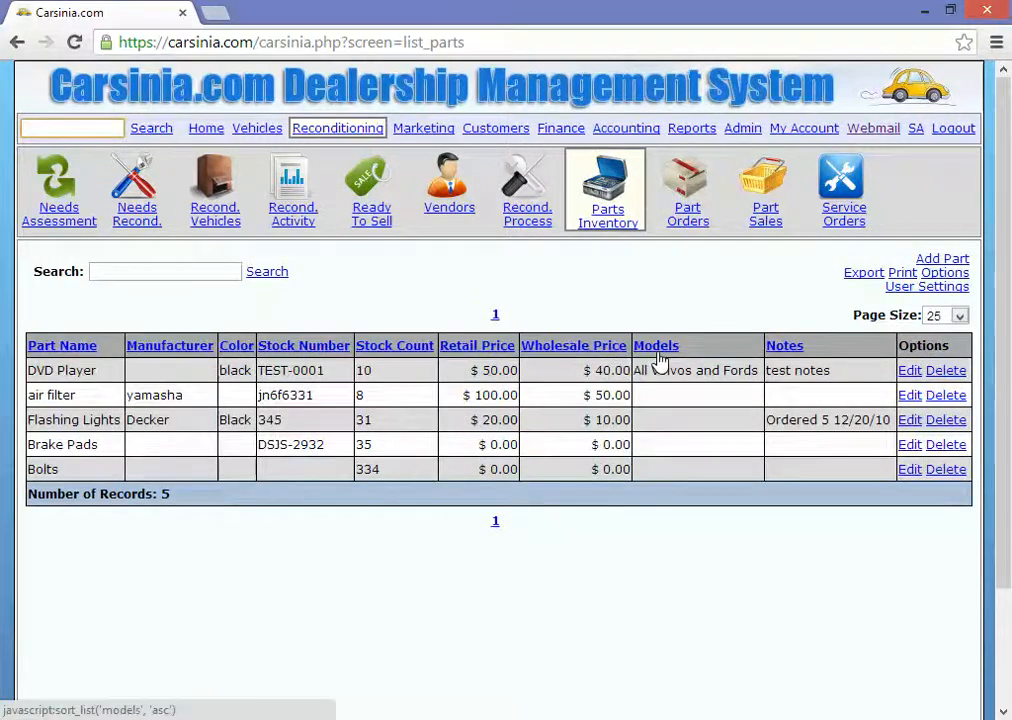
left_click_drag(95, 370, 44, 371)
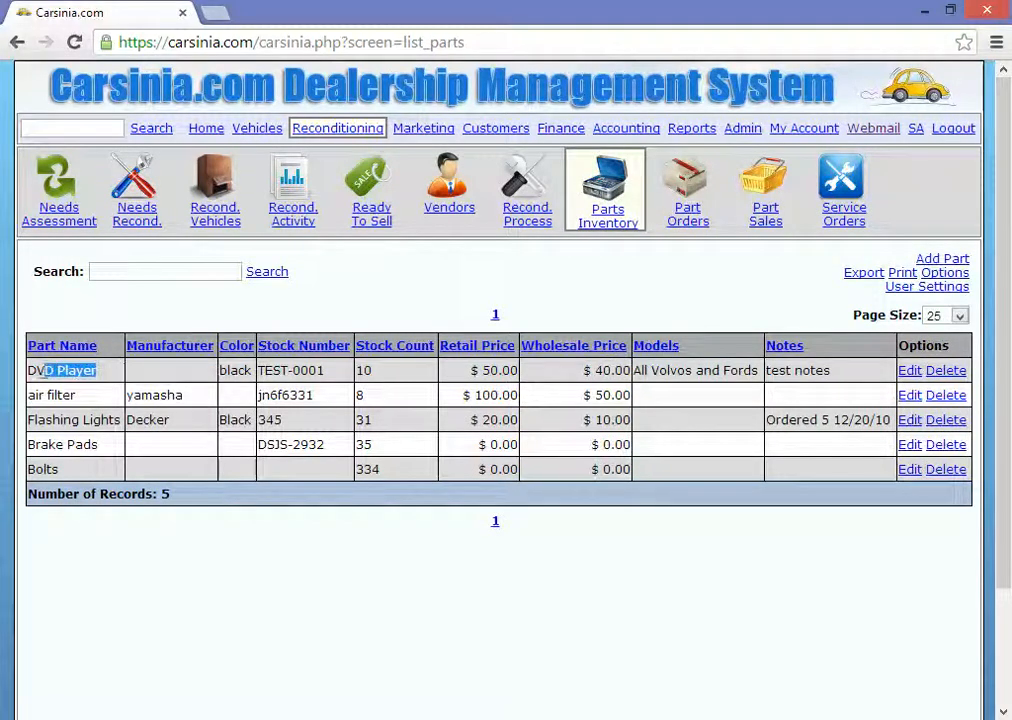
left_click_drag(374, 370, 357, 371)
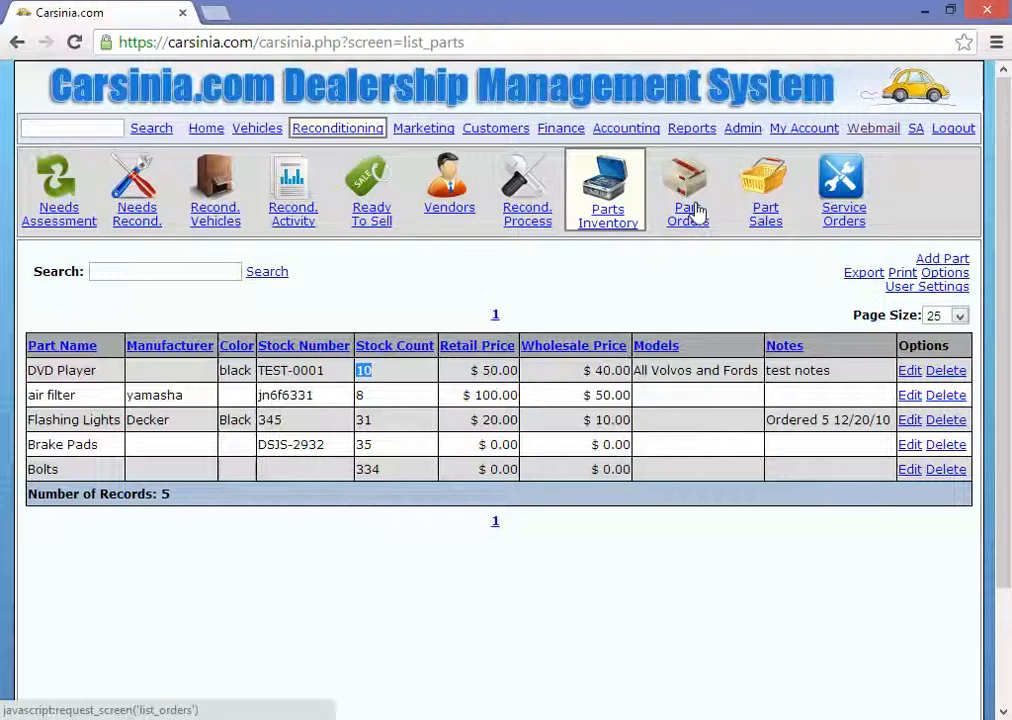
left_click(611, 214)
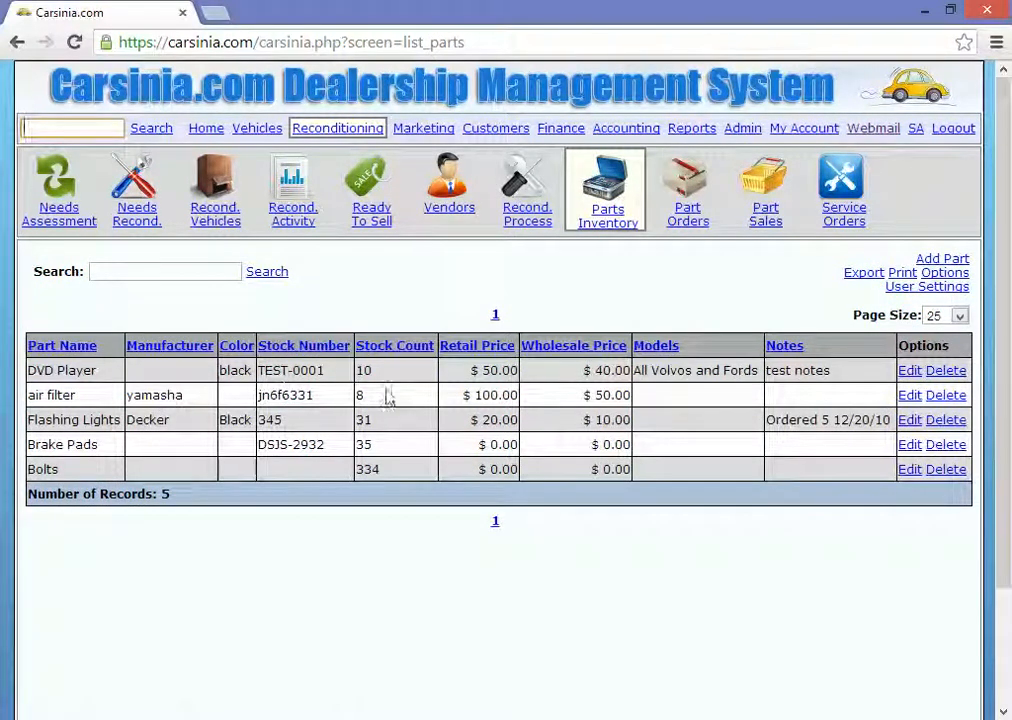
left_click(703, 206)
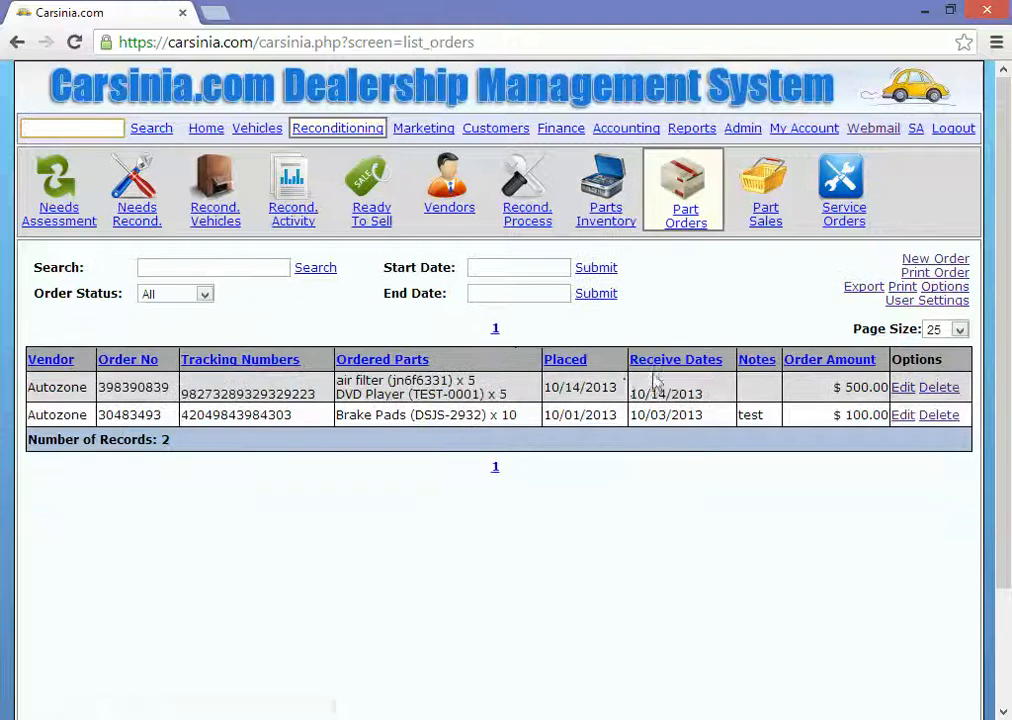
Open the DVD Player and air filter order and set the air filter line's order receive date to 10/14/2013.
left_click(902, 387)
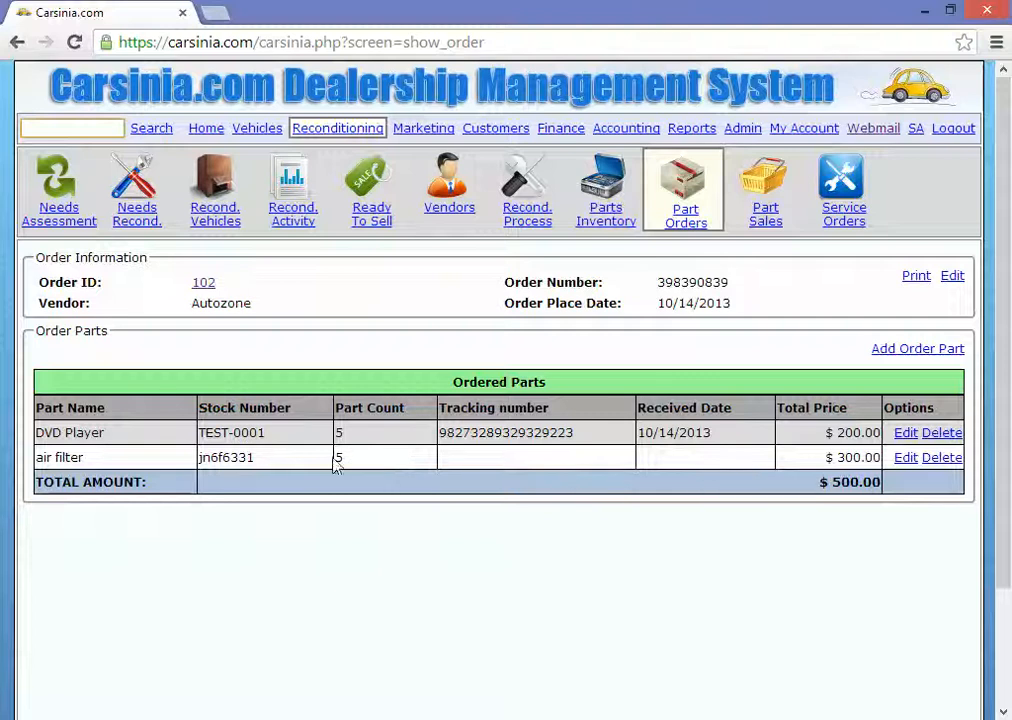
left_click(905, 457)
left_click(556, 396)
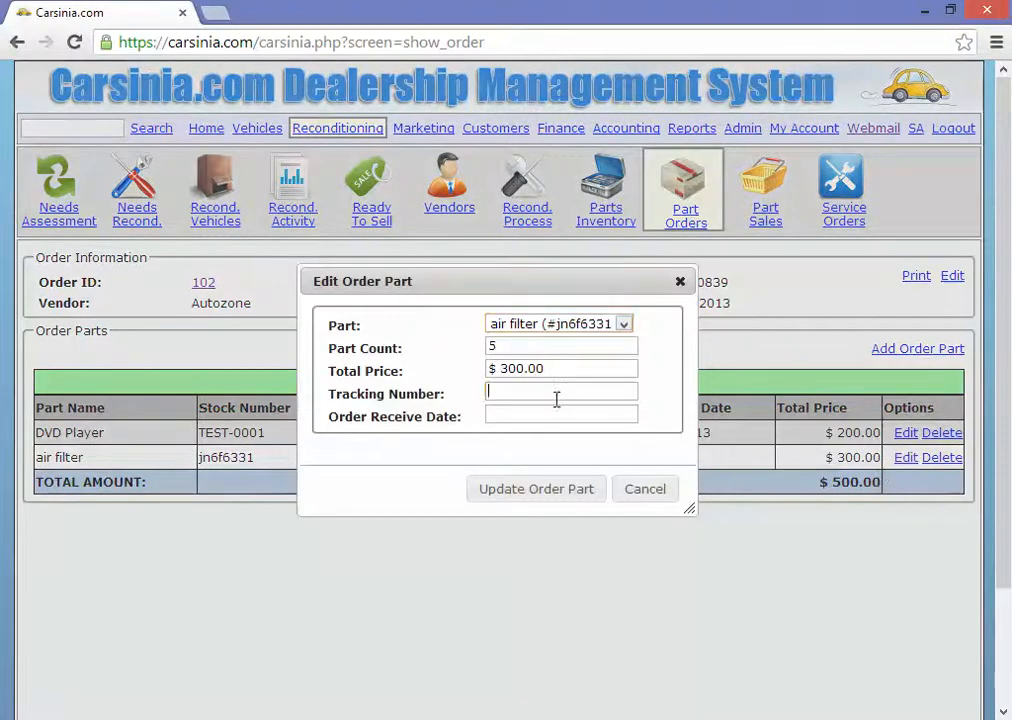
left_click(560, 416)
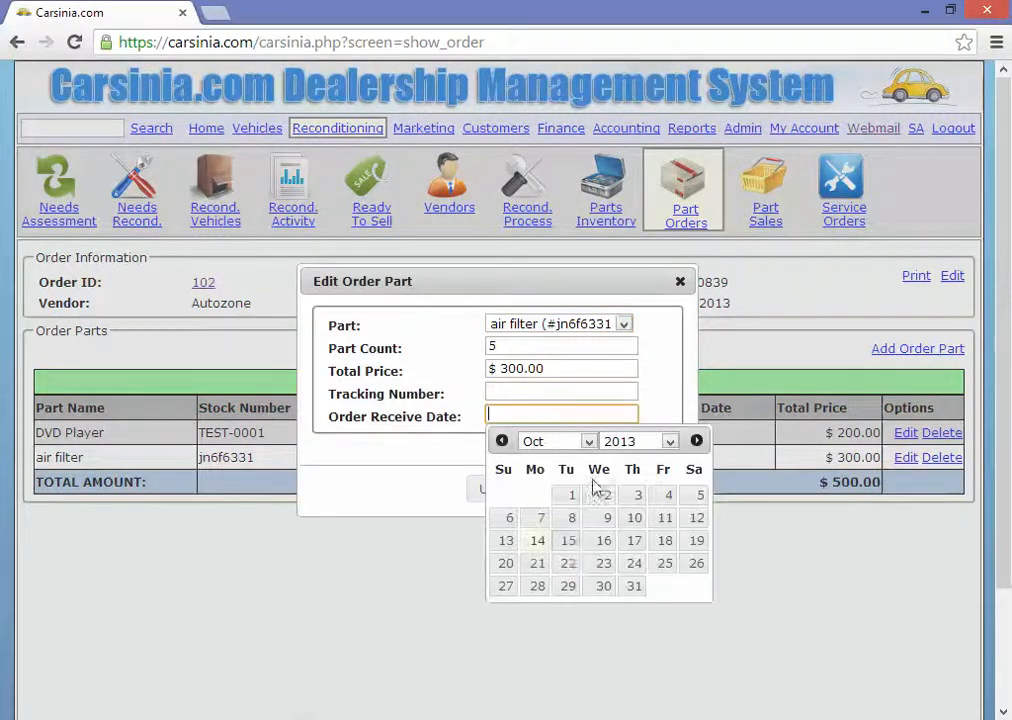
left_click(538, 541)
left_click(537, 489)
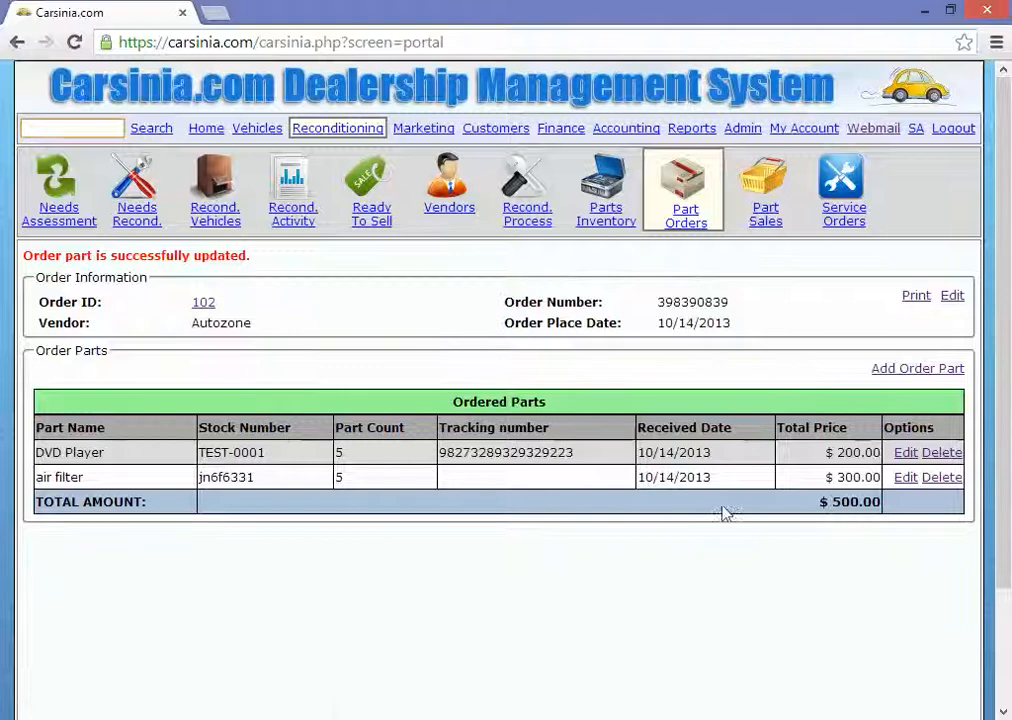
Check the air filter's stock count in the parts inventory, and view the order status filter in the part orders list.
left_click(606, 212)
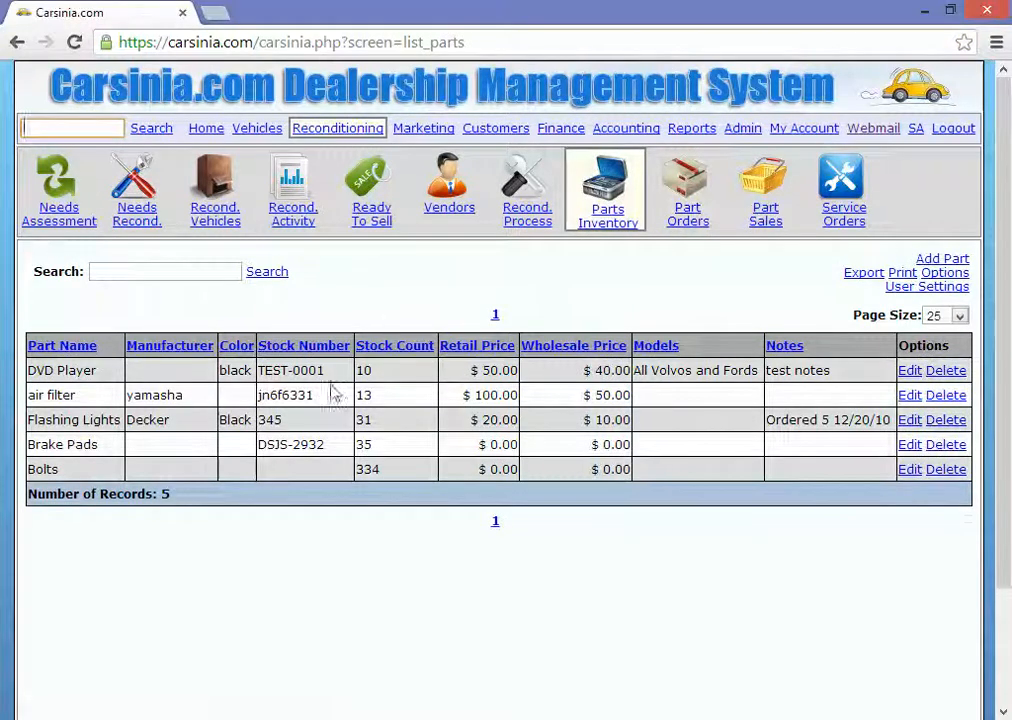
double_click(362, 395)
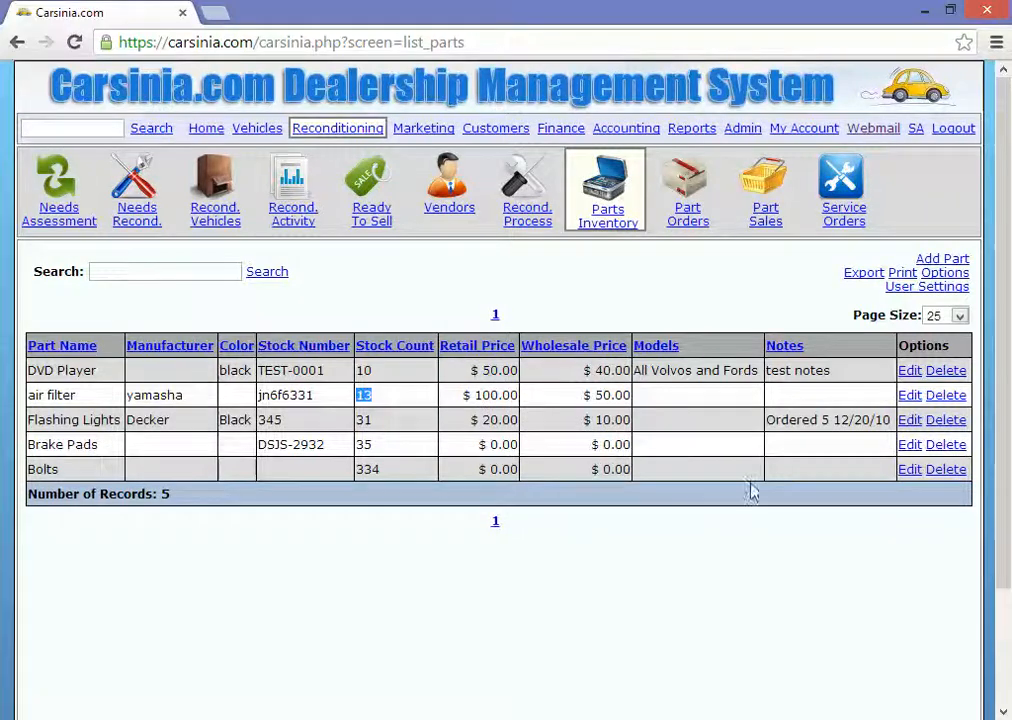
left_click(706, 217)
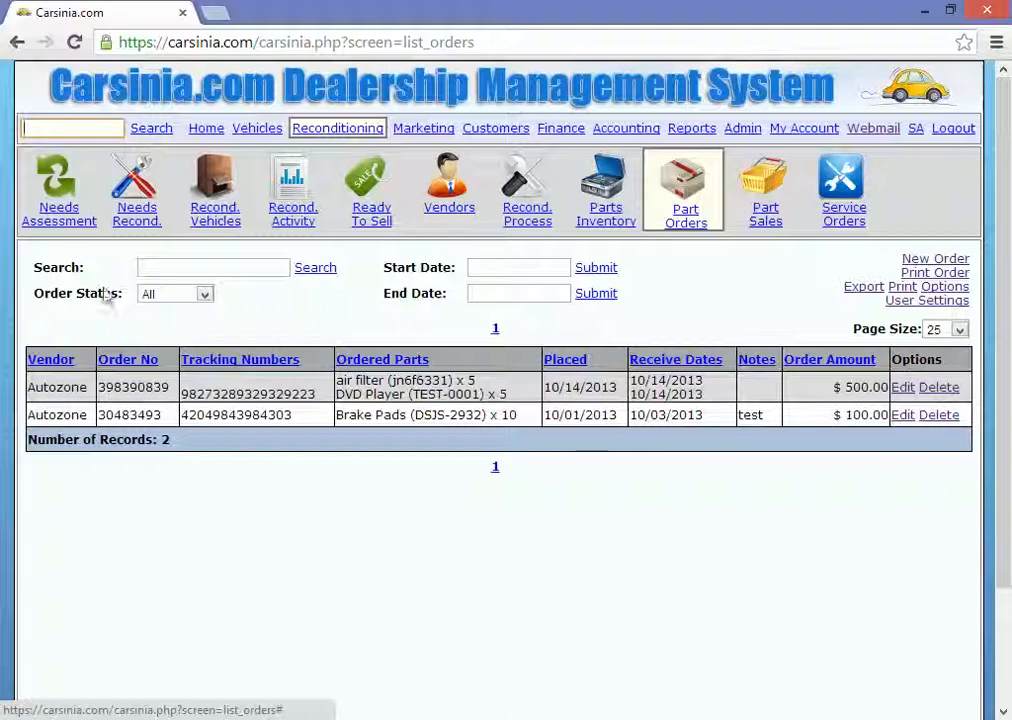
left_click(186, 295)
left_click(207, 297)
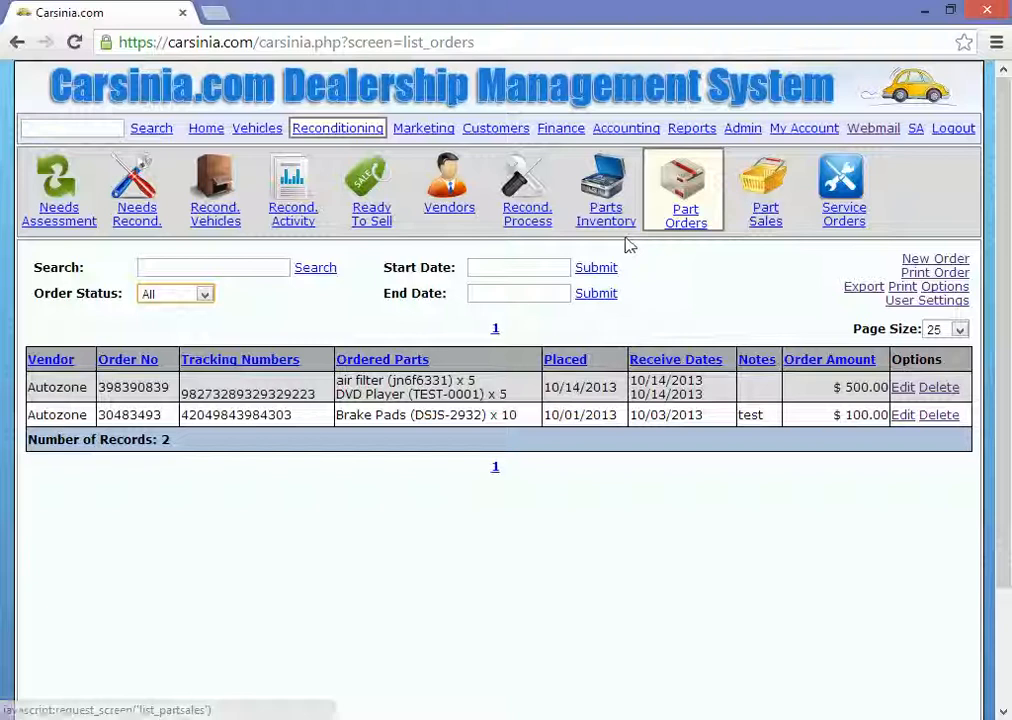
Create a new retail part sale and enter the customer's first name, last name and street address.
left_click(766, 226)
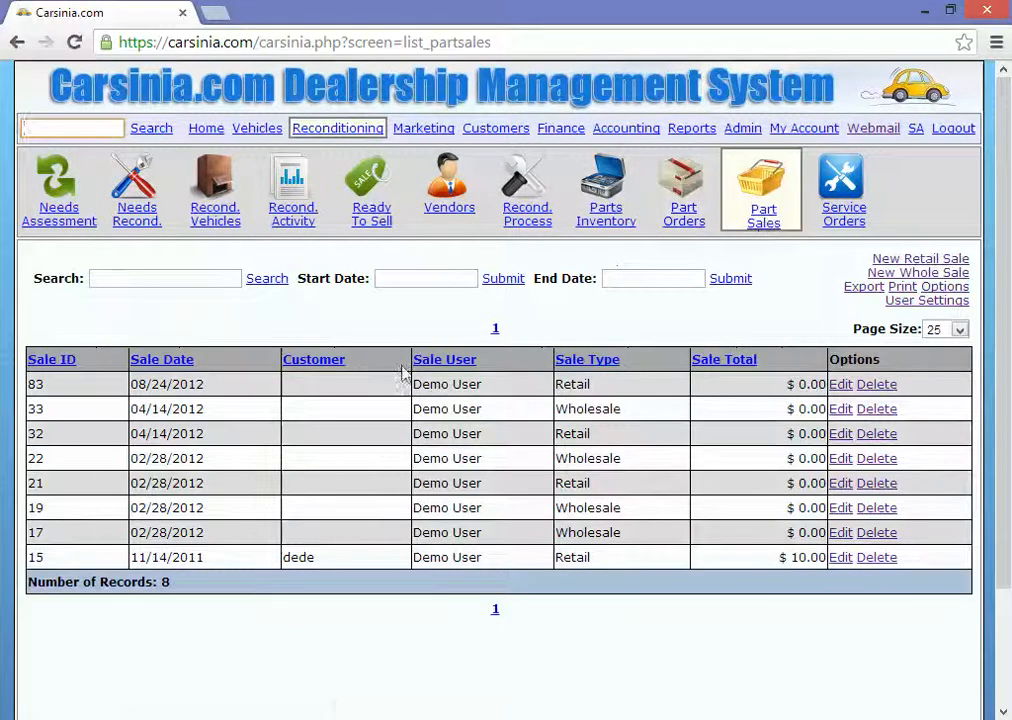
left_click(917, 260)
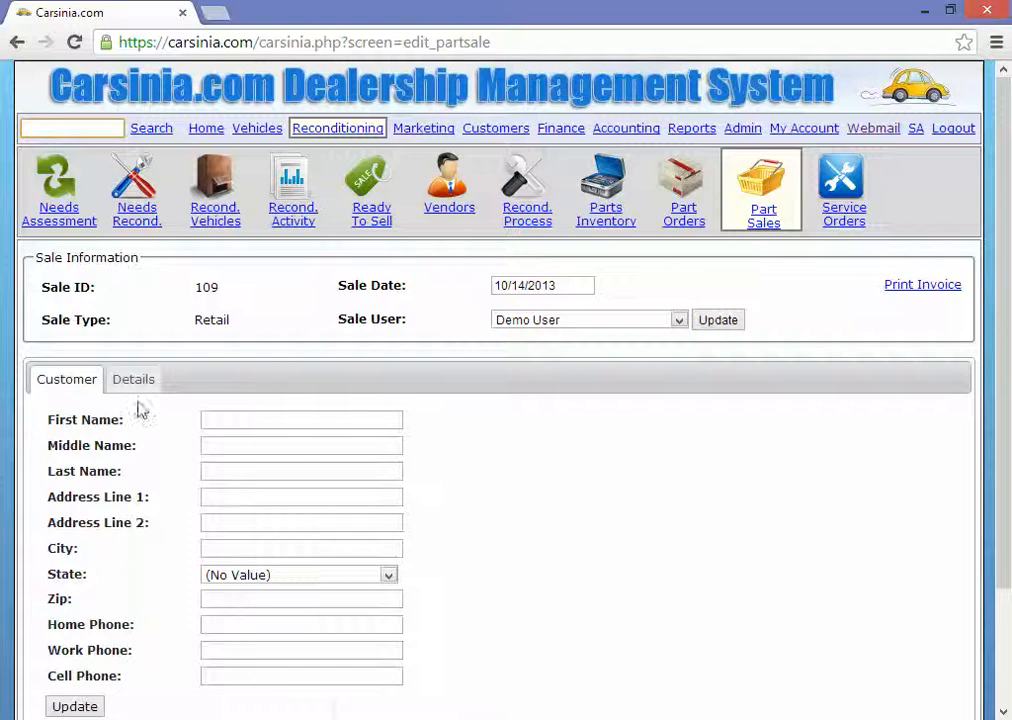
left_click(257, 421)
type("Joh")
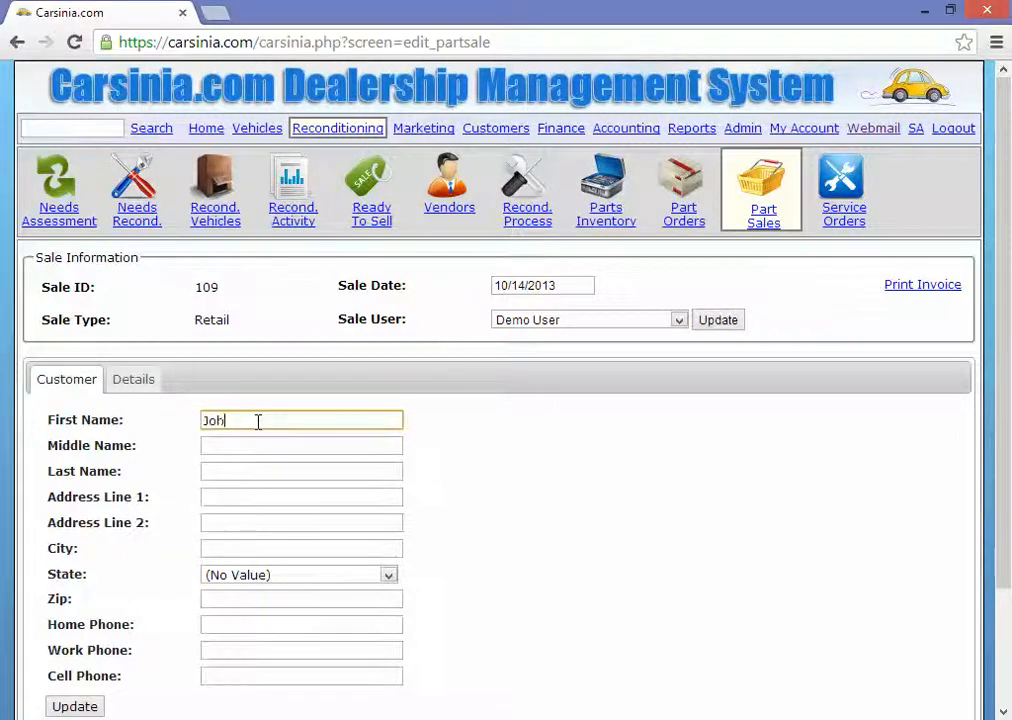
type("n")
key("Tab")
key("Tab")
type("Doe")
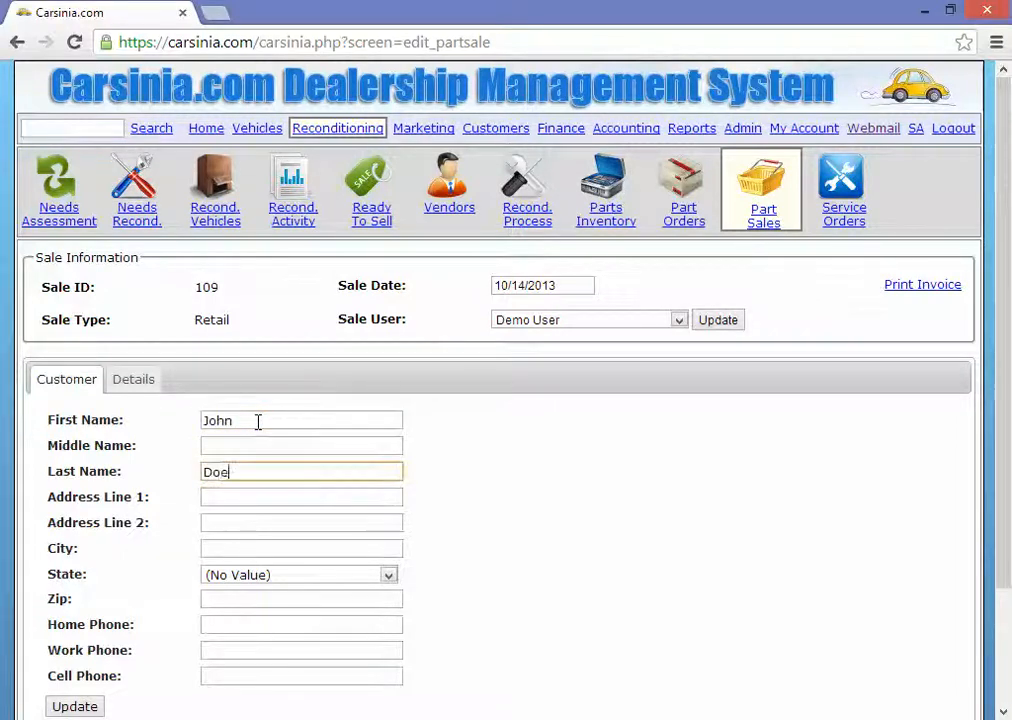
key("Tab")
type("555 tes")
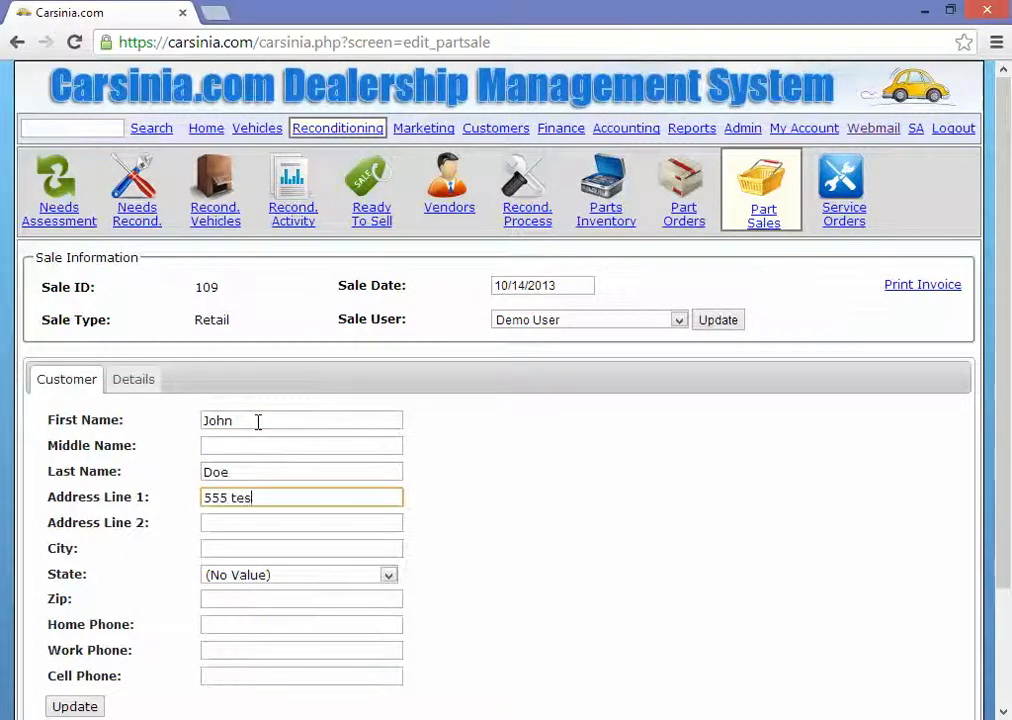
type("t st")
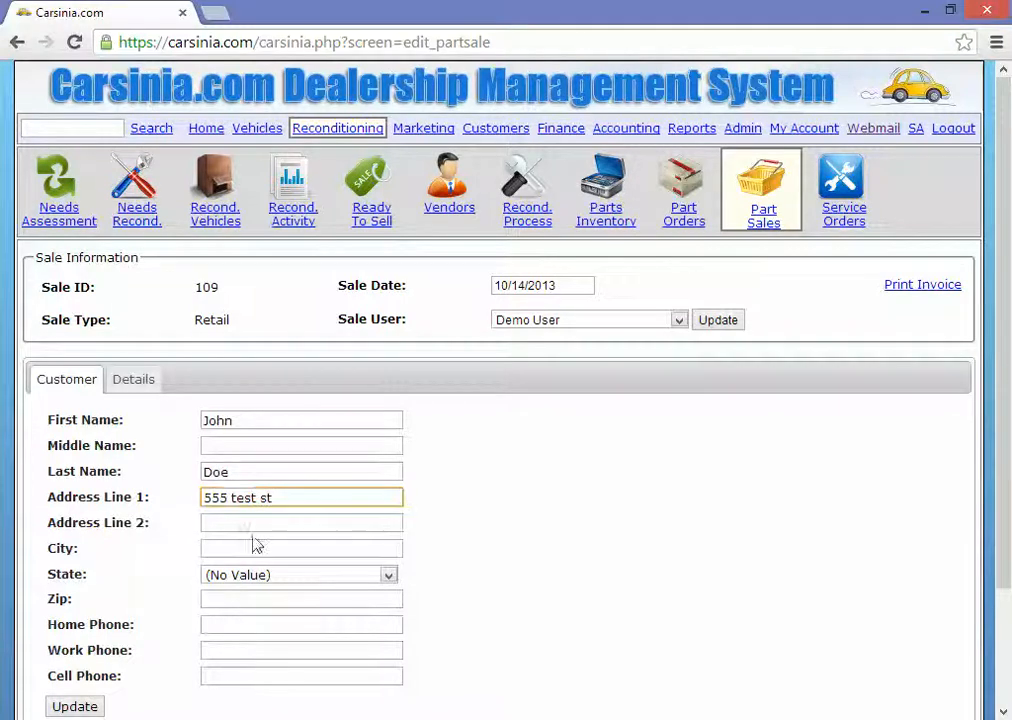
Fill in the customer's city, state and home phone, and save the sale's customer information.
left_click(268, 548)
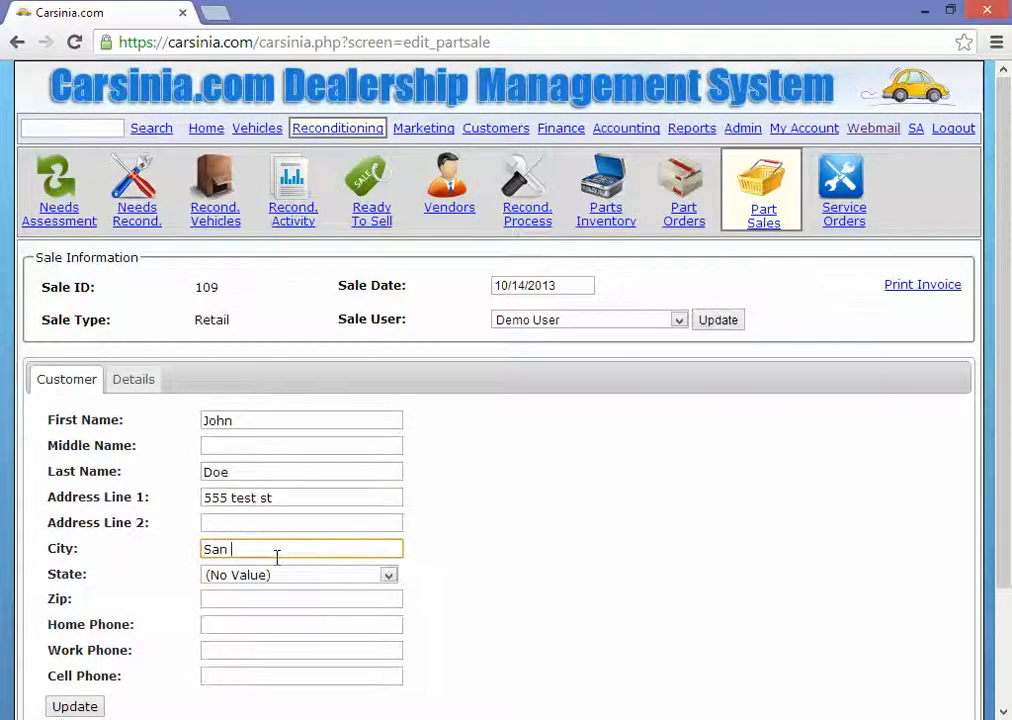
key("Tab")
key("c")
key("Tab")
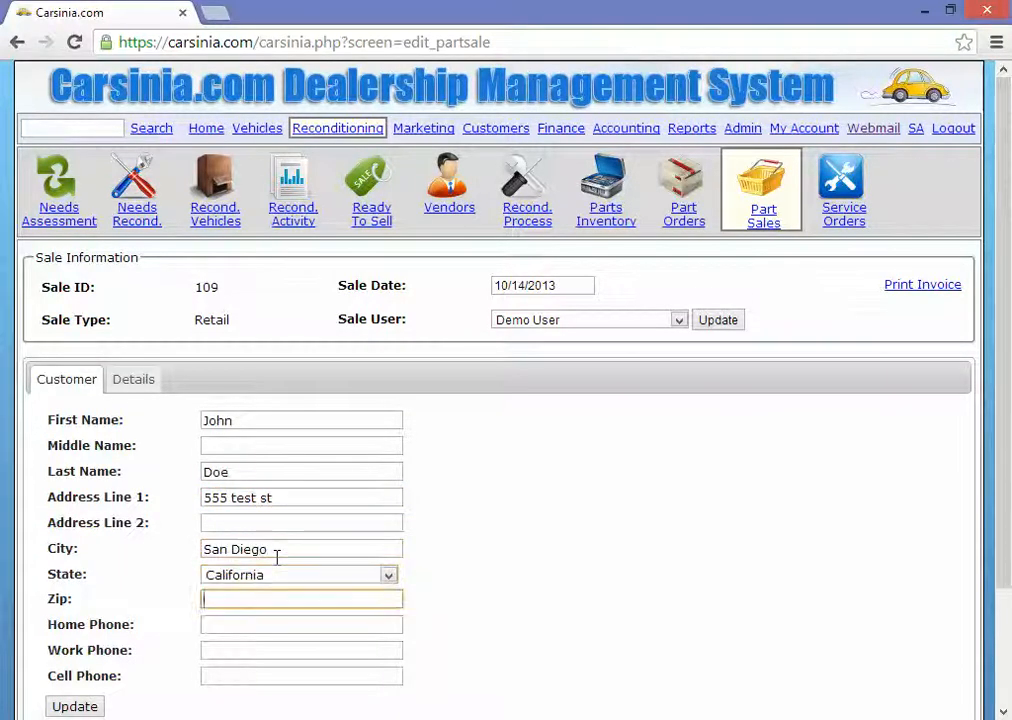
left_click(284, 626)
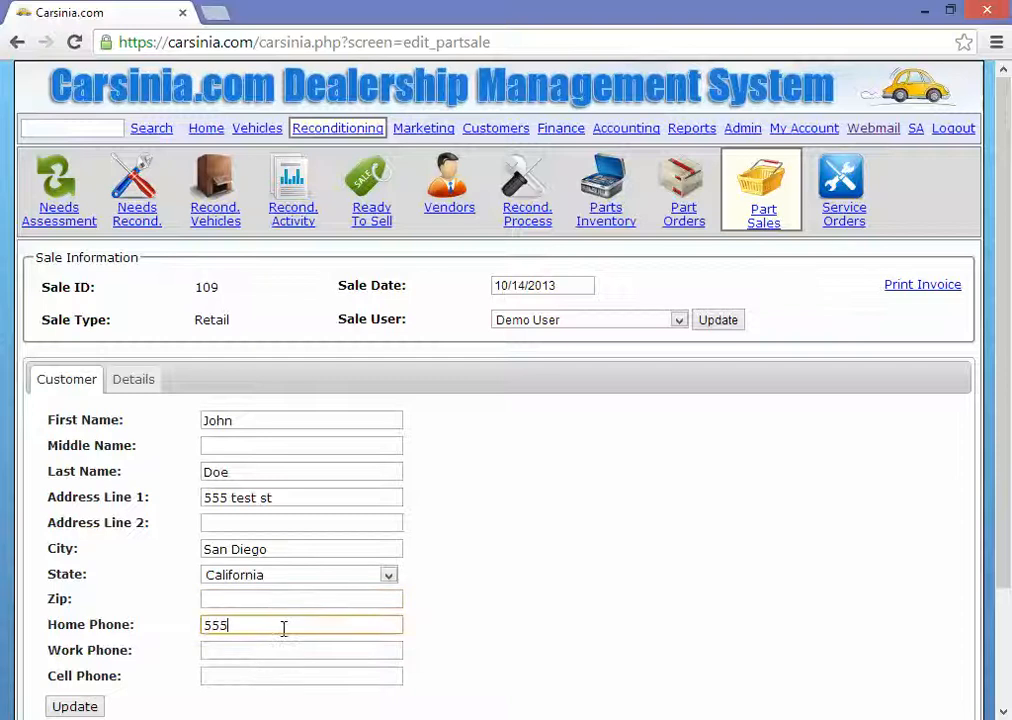
type("555-555-5555")
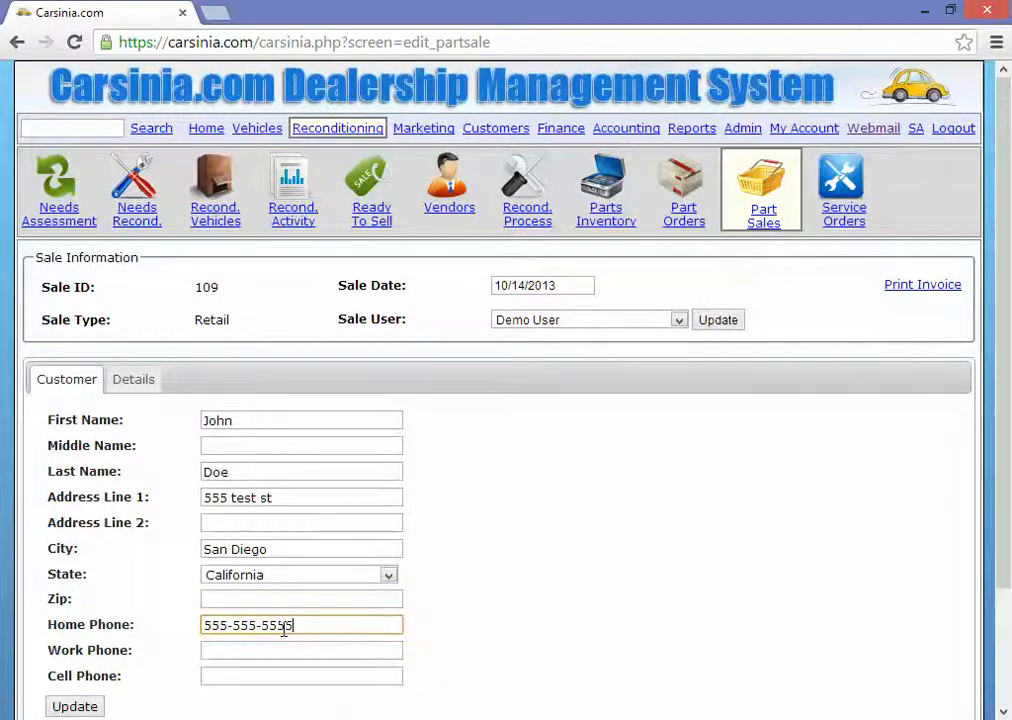
left_click(133, 379)
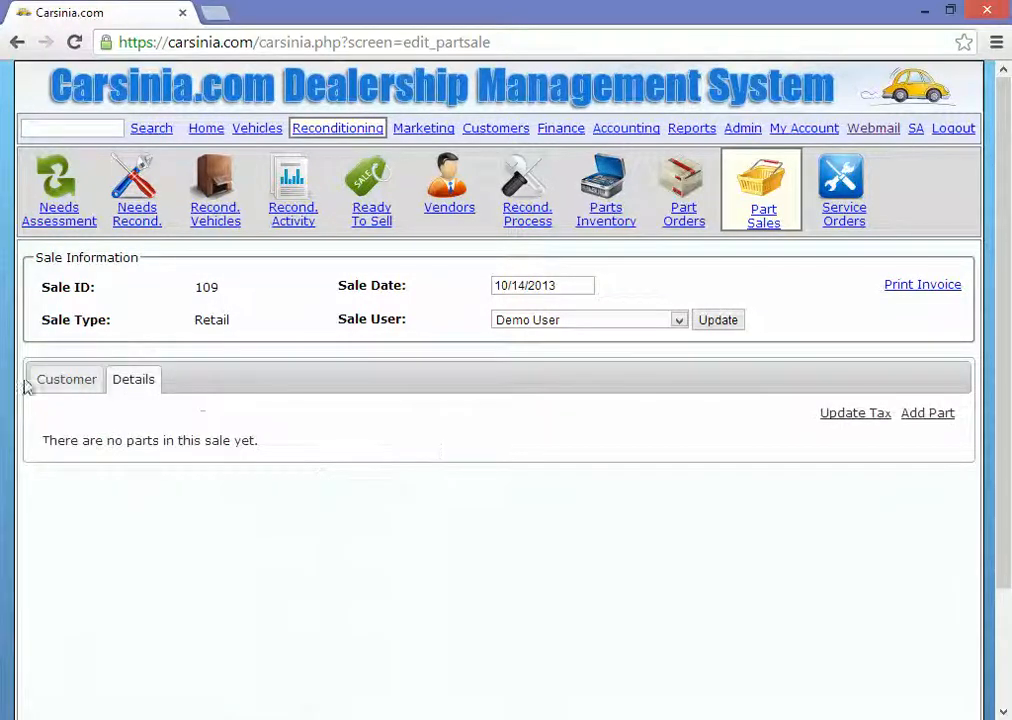
left_click(64, 377)
scroll(150, 568, "down", 3)
left_click(75, 559)
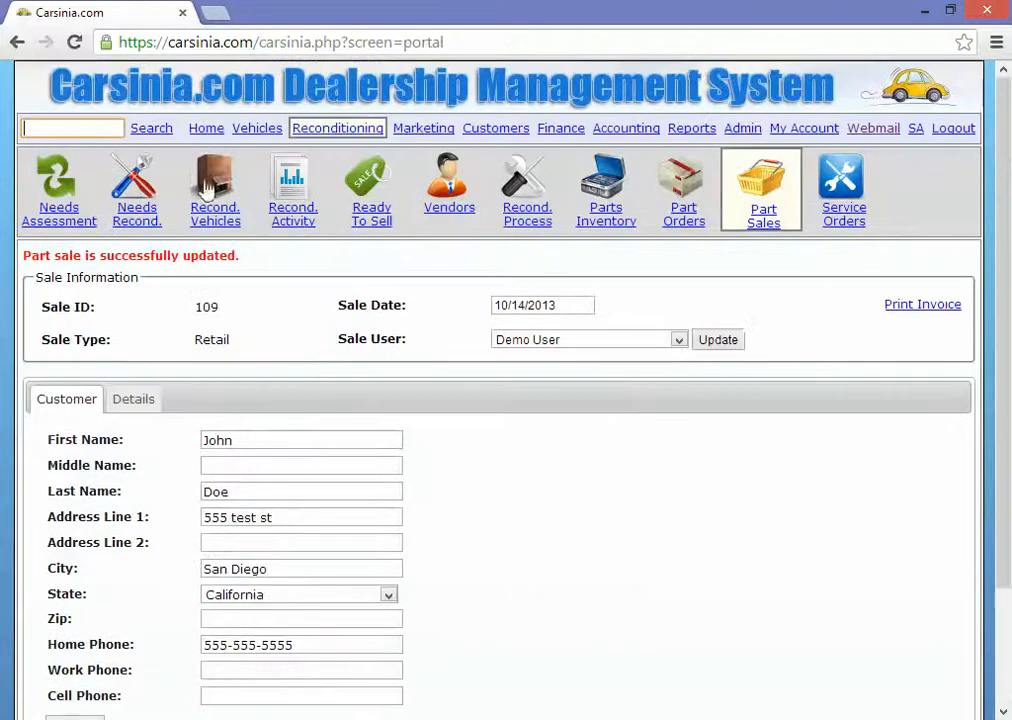
Add the DVD Player (#TEST-0001) to the sale's details with a part count of 1 and no labor.
left_click(137, 400)
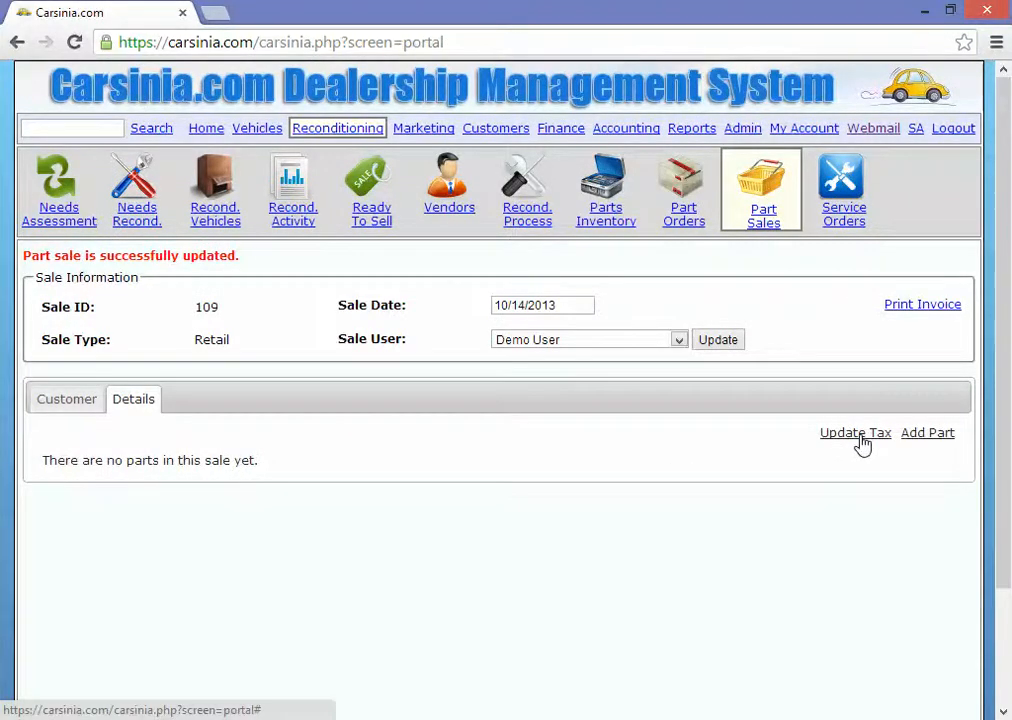
left_click(928, 434)
left_click(576, 358)
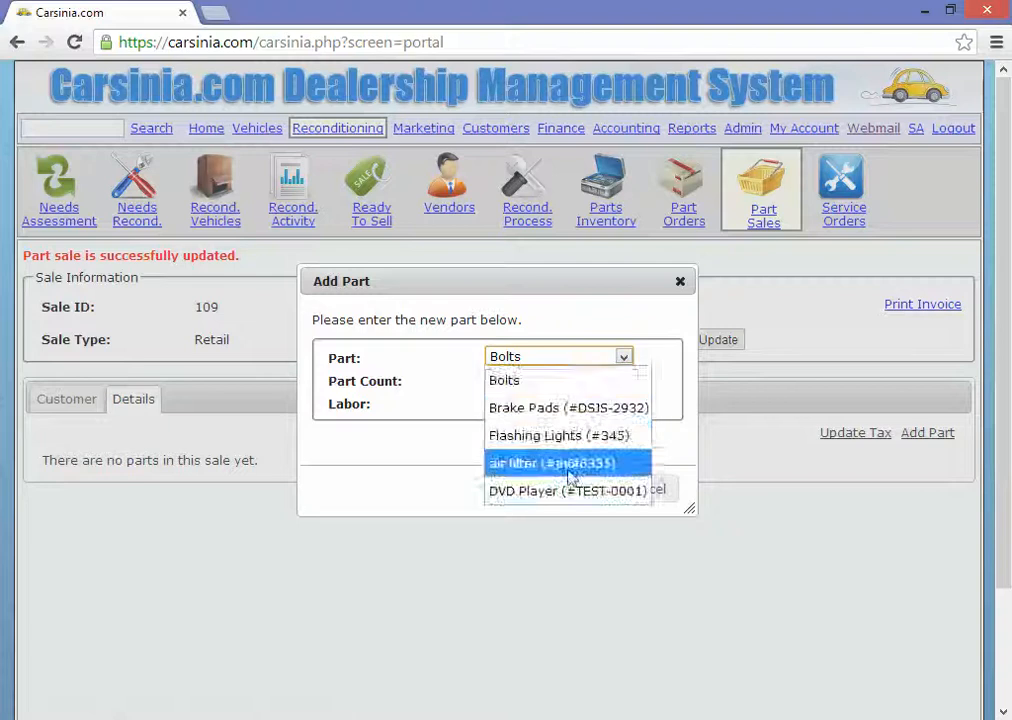
left_click(568, 490)
left_click(544, 385)
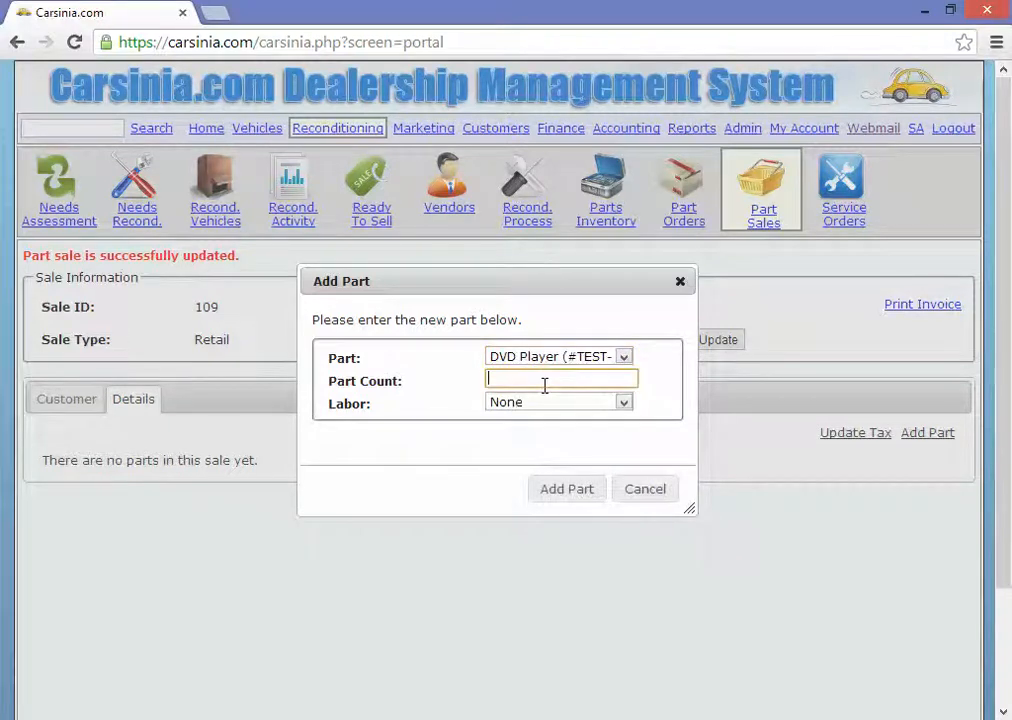
type("1")
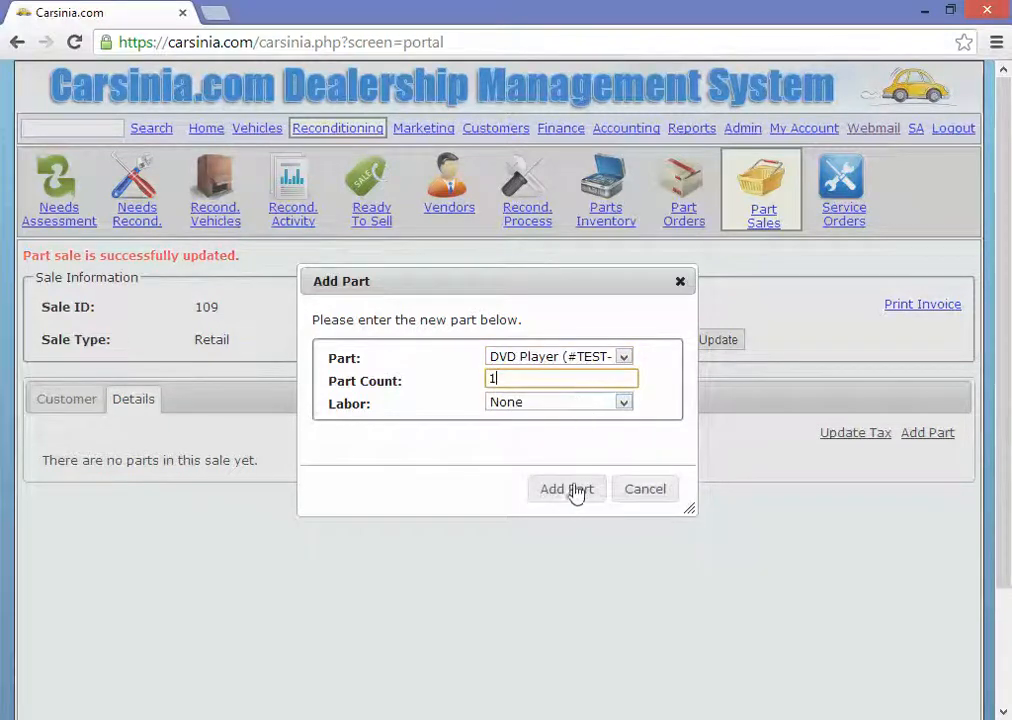
left_click(578, 489)
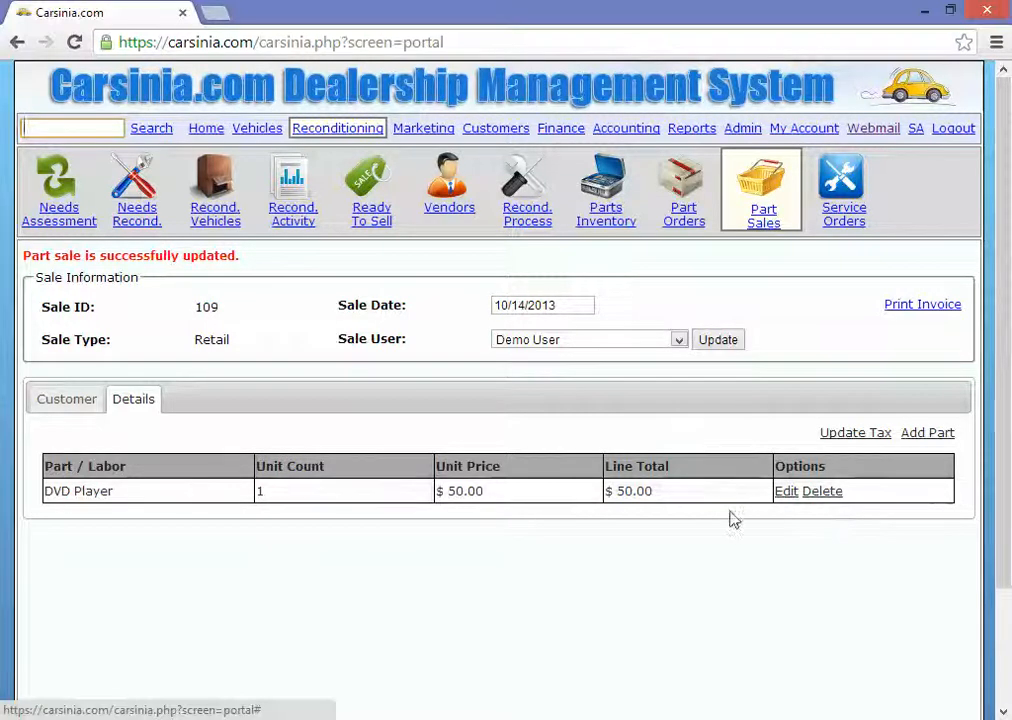
Set the sale tax of the retail sale to $5.00.
left_click(857, 437)
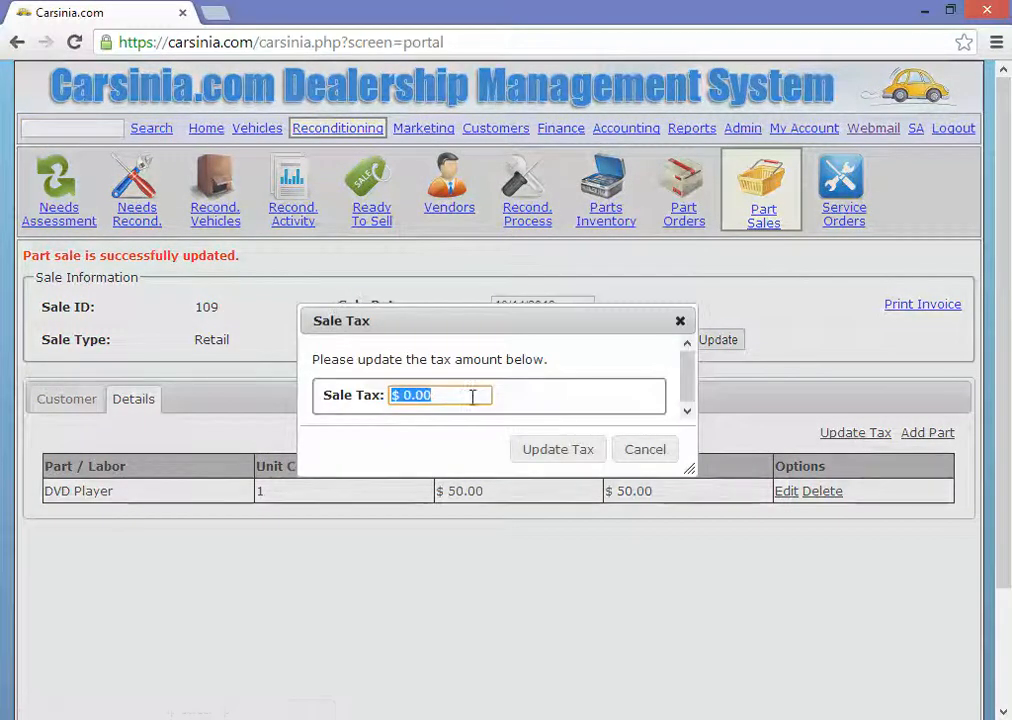
type("500")
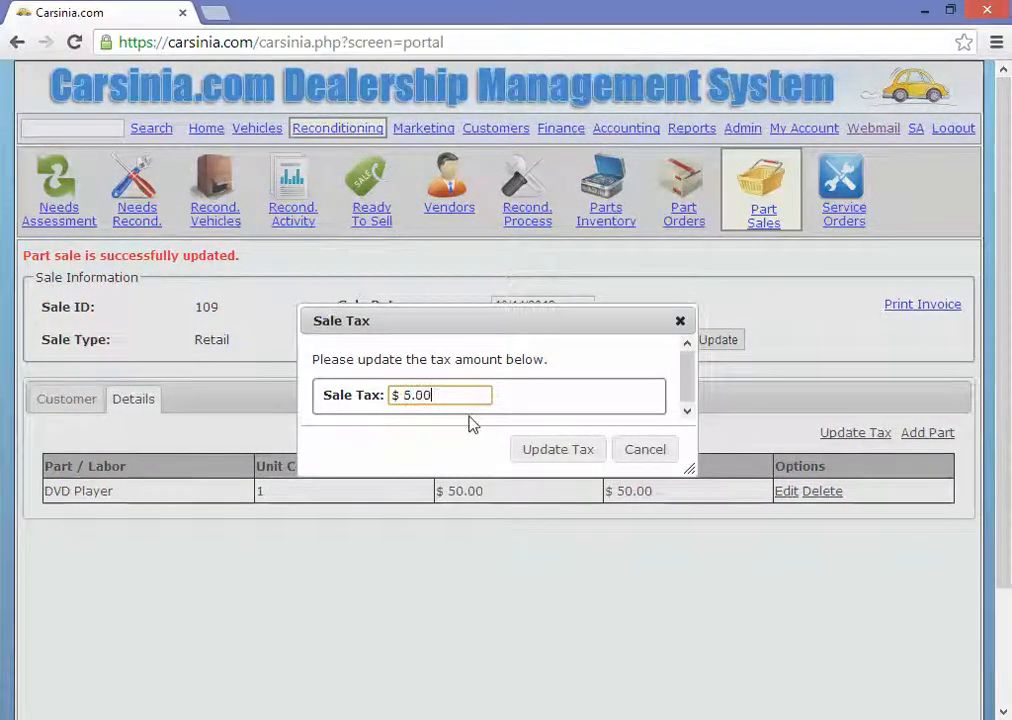
left_click(586, 452)
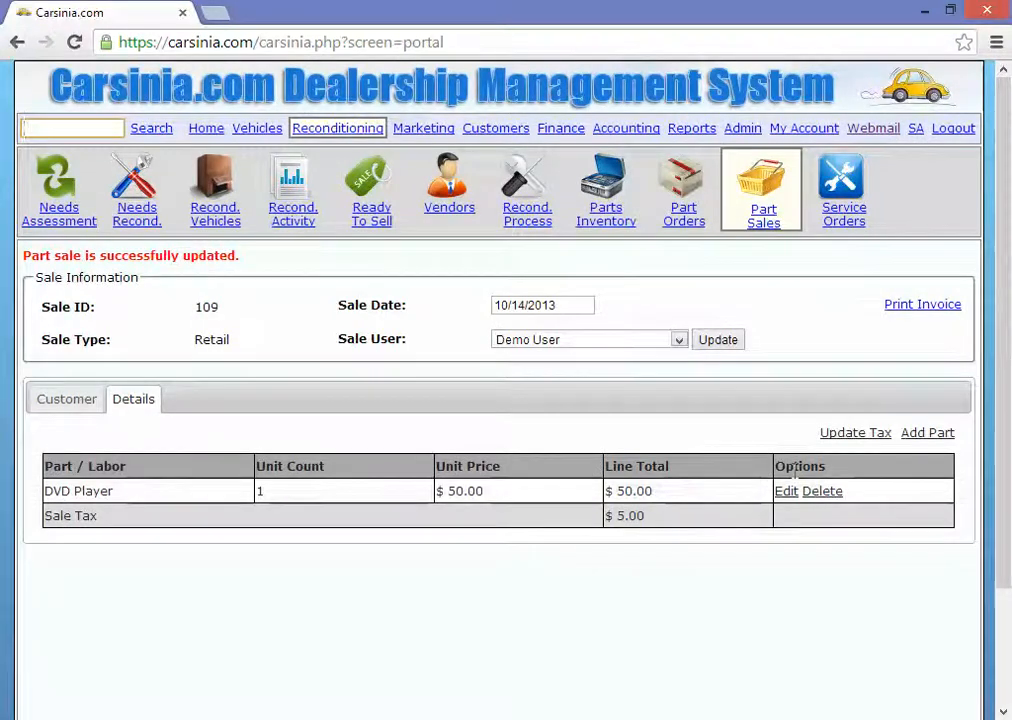
Review the printable part sales invoice for the DVD Player sale and return to the sale.
left_click(922, 306)
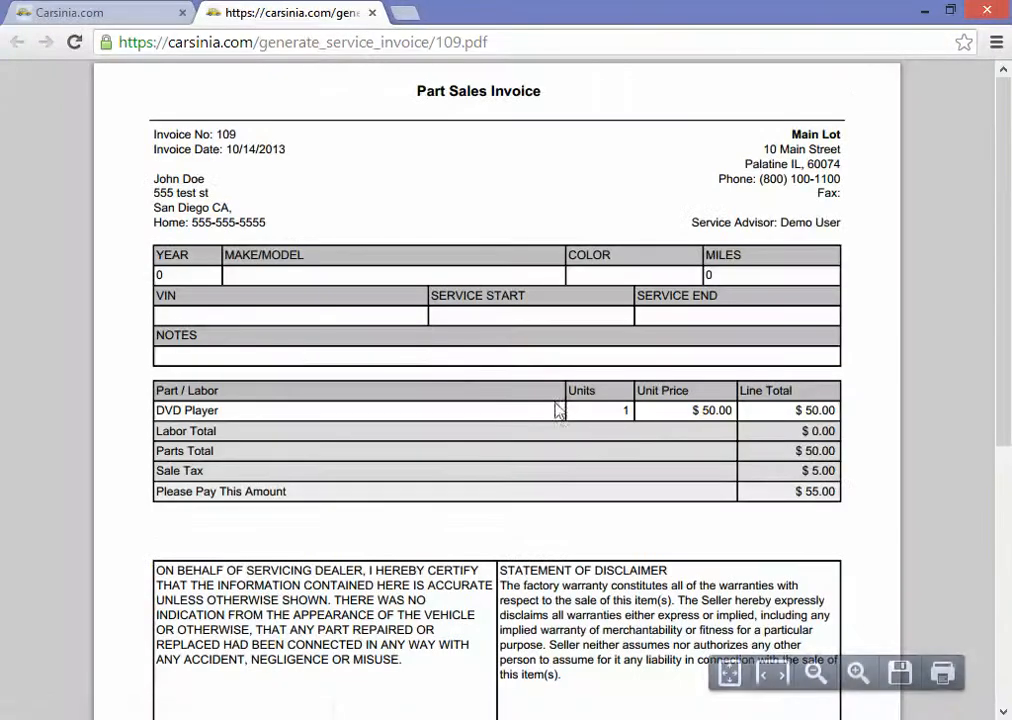
scroll(452, 488, "down", 1)
scroll(452, 490, "up", 1)
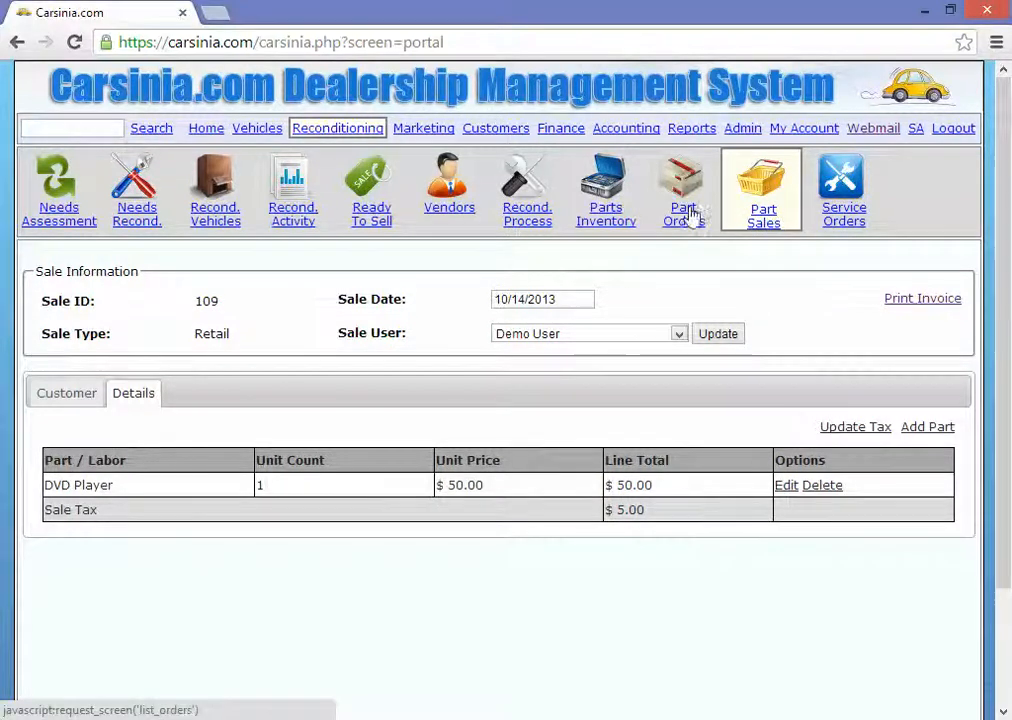
Check the DVD Player's stock count in the parts inventory after the sale.
left_click(610, 220)
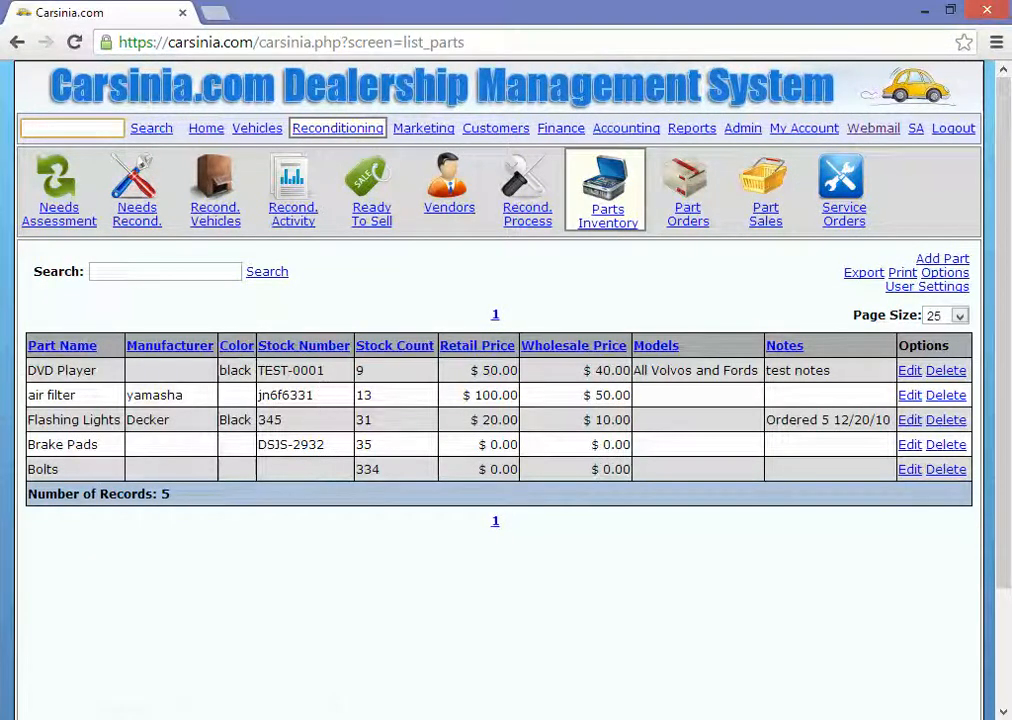
left_click_drag(99, 370, 27, 370)
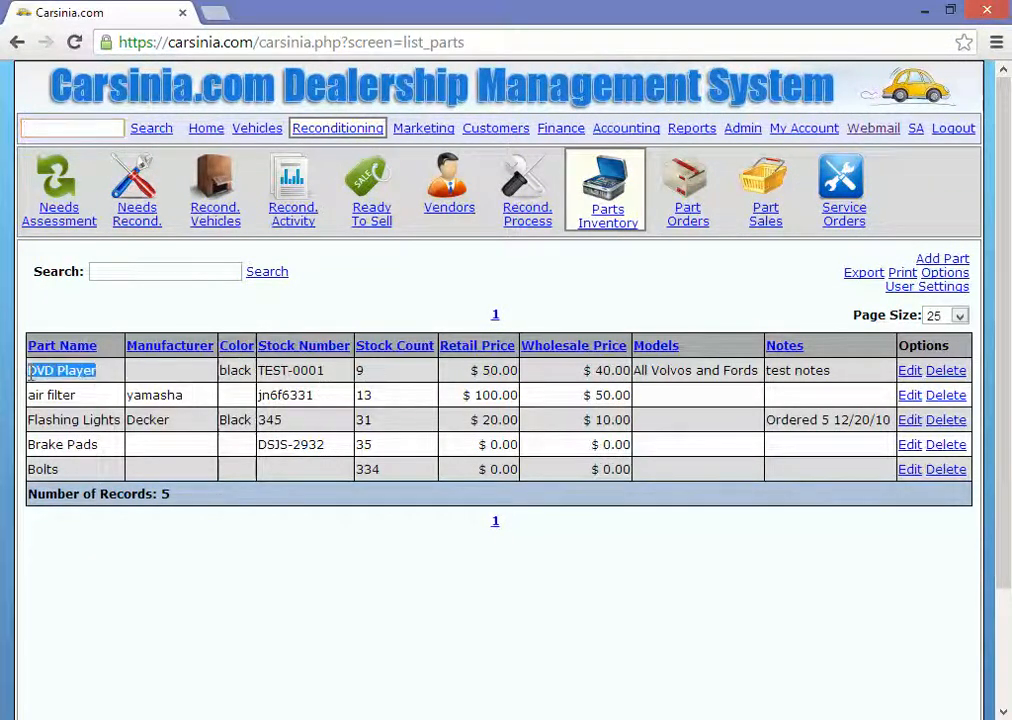
left_click_drag(367, 372, 356, 371)
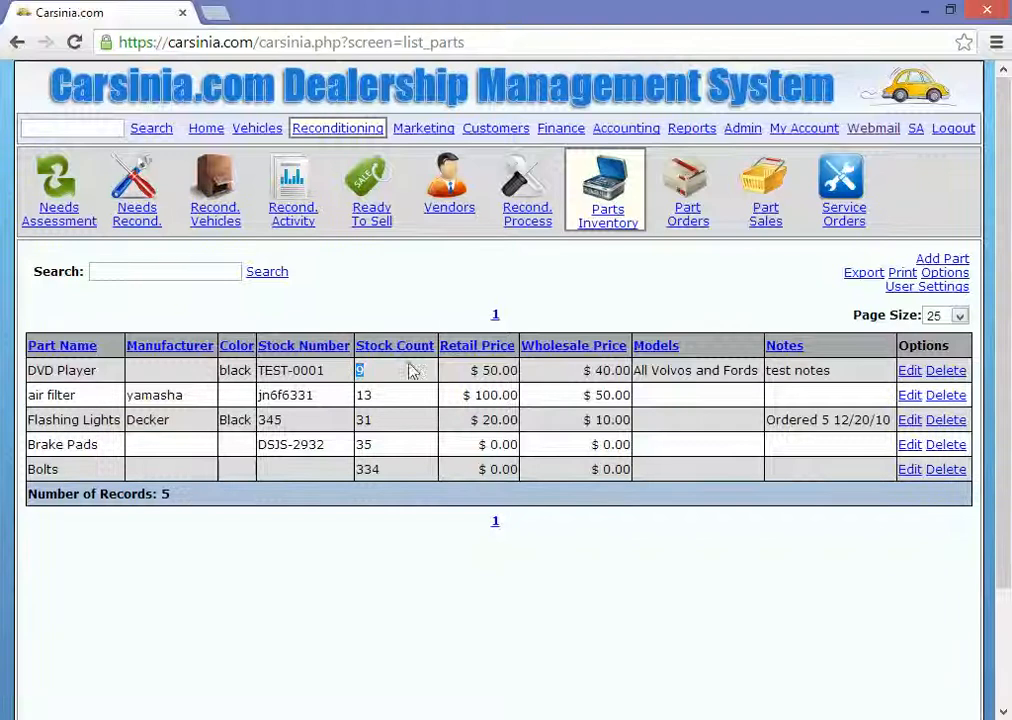
Check the new retail sale's total in the part sales list, and open the service orders list.
left_click(757, 207)
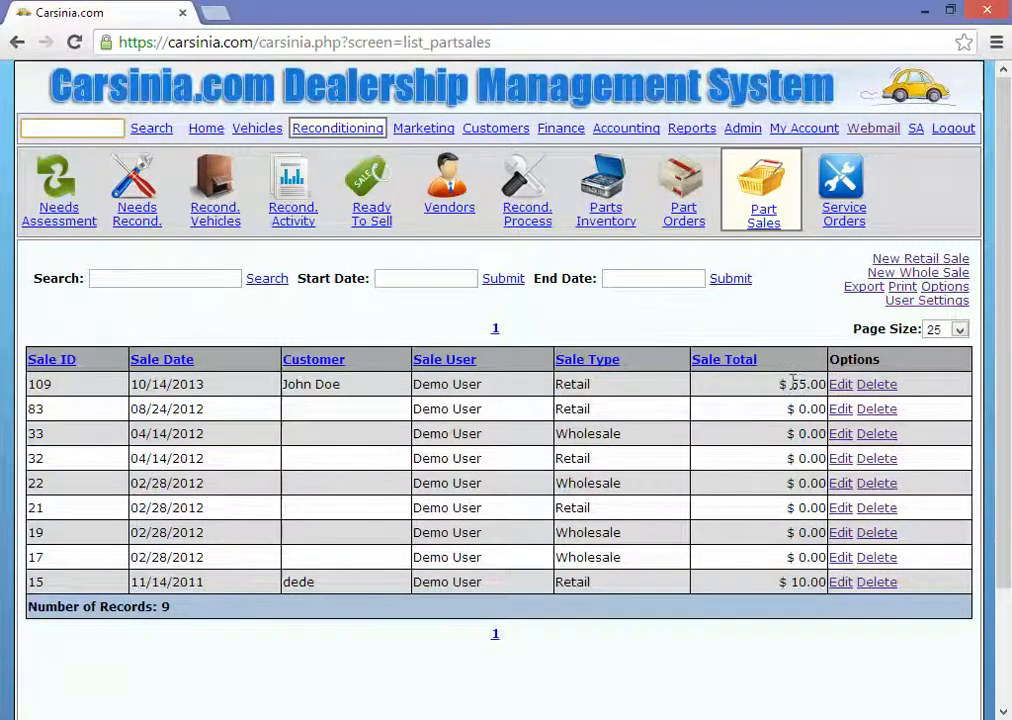
left_click(848, 220)
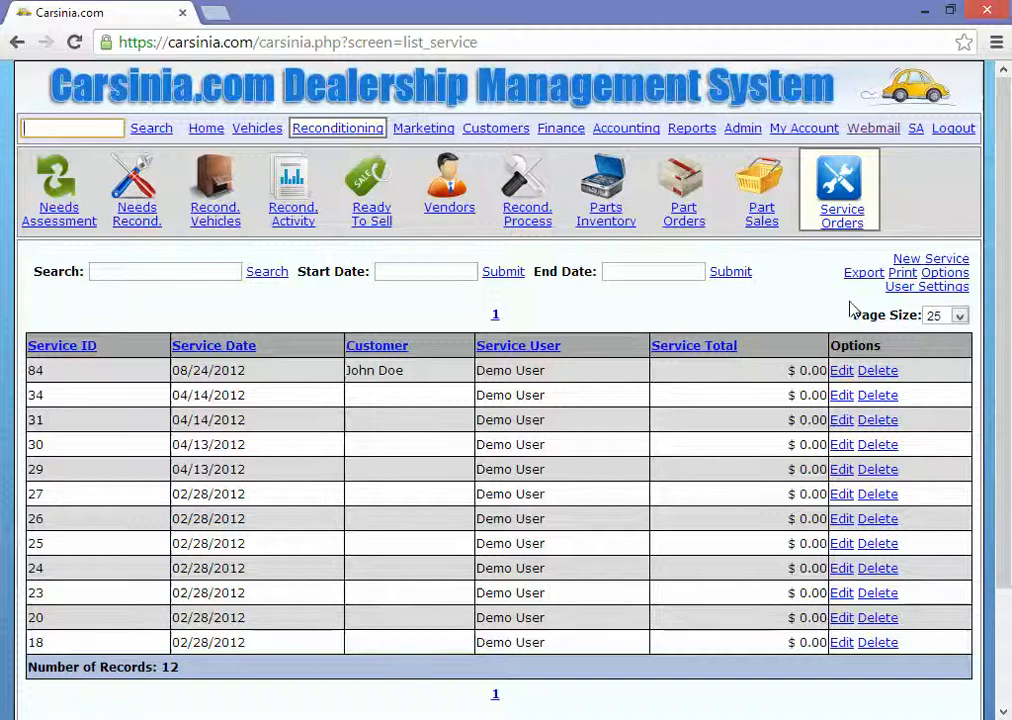
Create a new service order and enter the customer's first name, last name and street address.
left_click(924, 263)
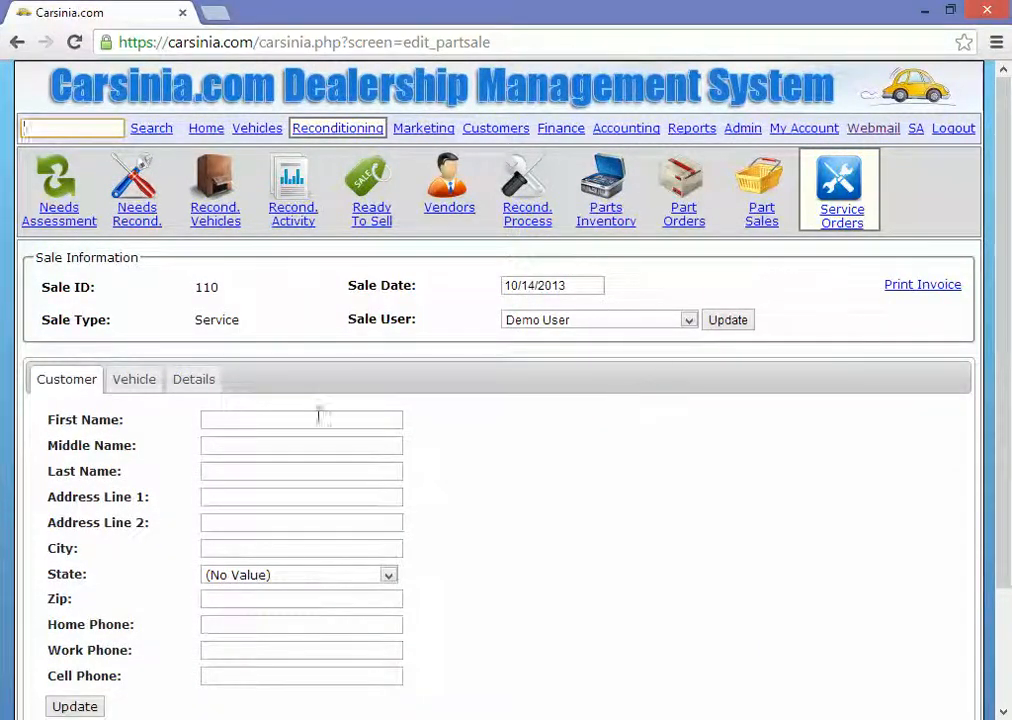
left_click(253, 422)
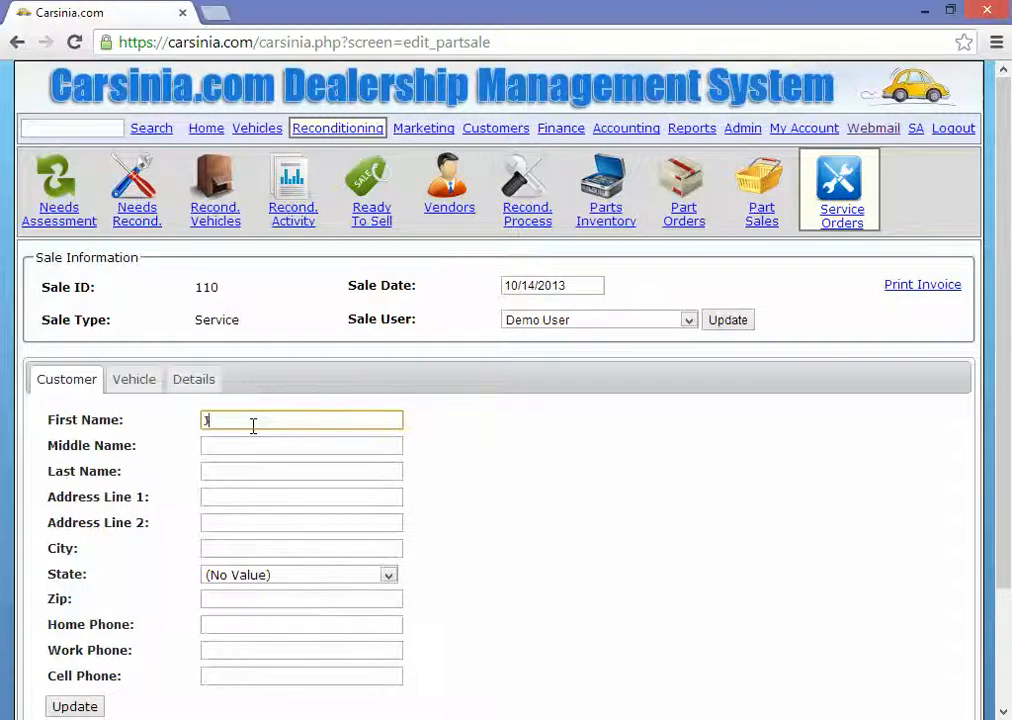
key("Tab")
key("Tab")
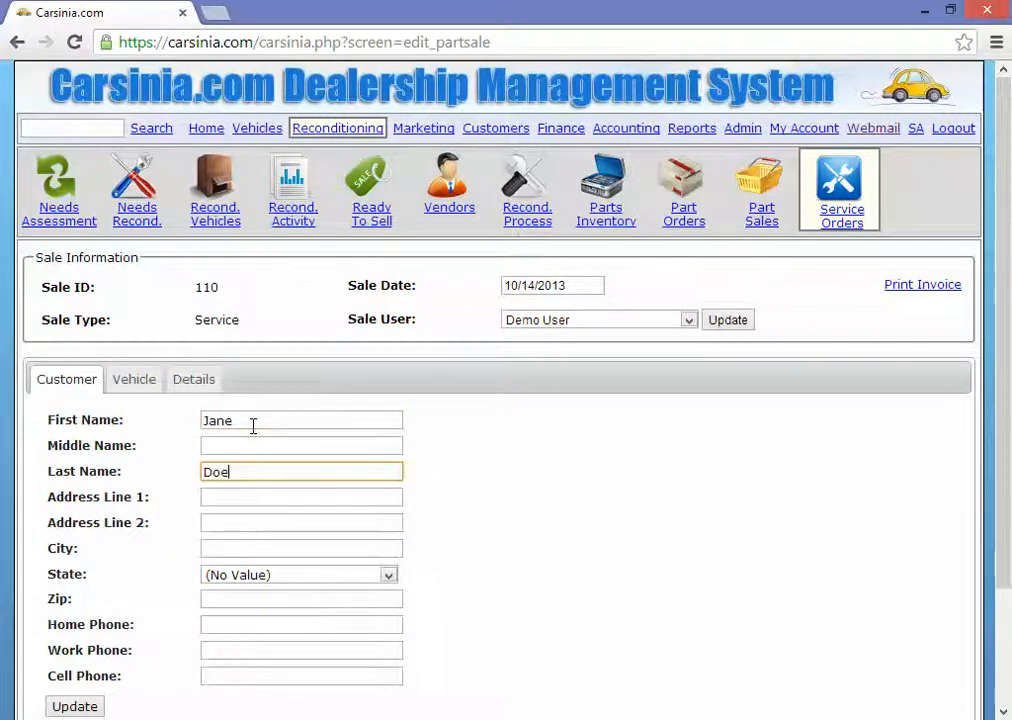
key("Tab")
type("555")
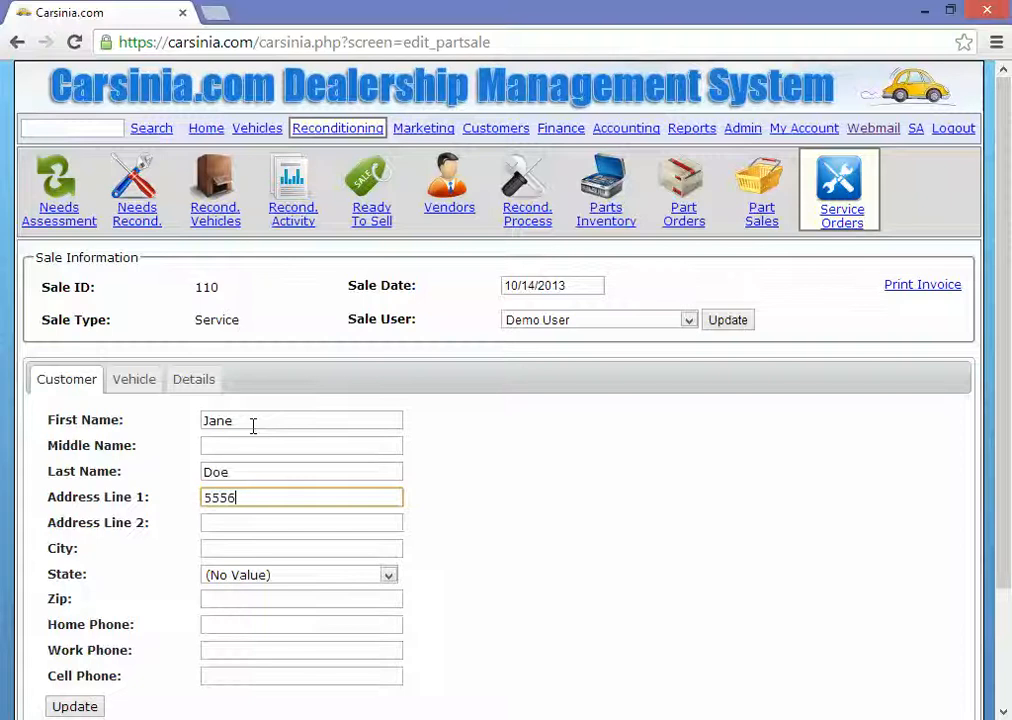
type("6 test st")
key("Tab")
key("Tab")
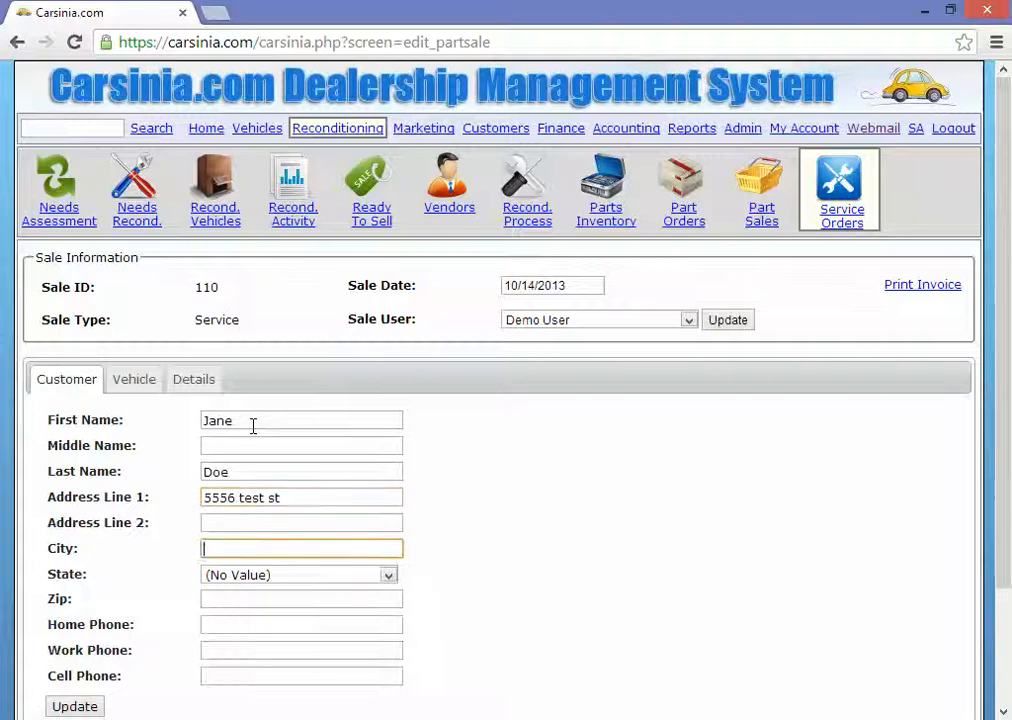
Fill in the customer's city, state, ZIP code and home phone, and save the customer information.
type("San Diego")
key("Tab")
key("c")
key("Tab")
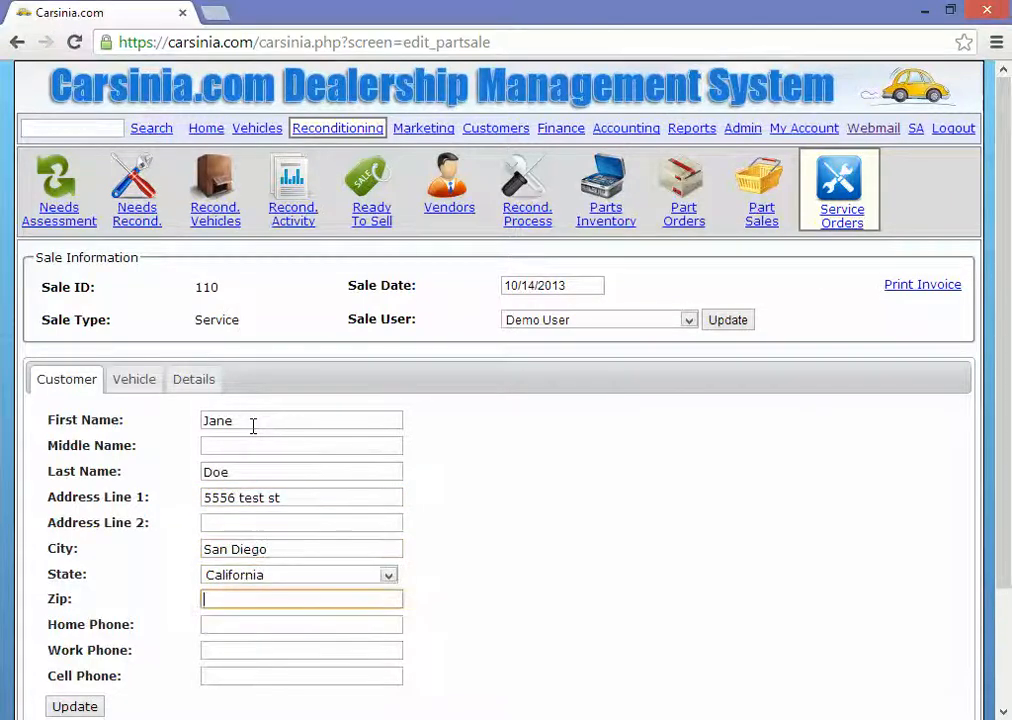
type("92101")
key("Tab")
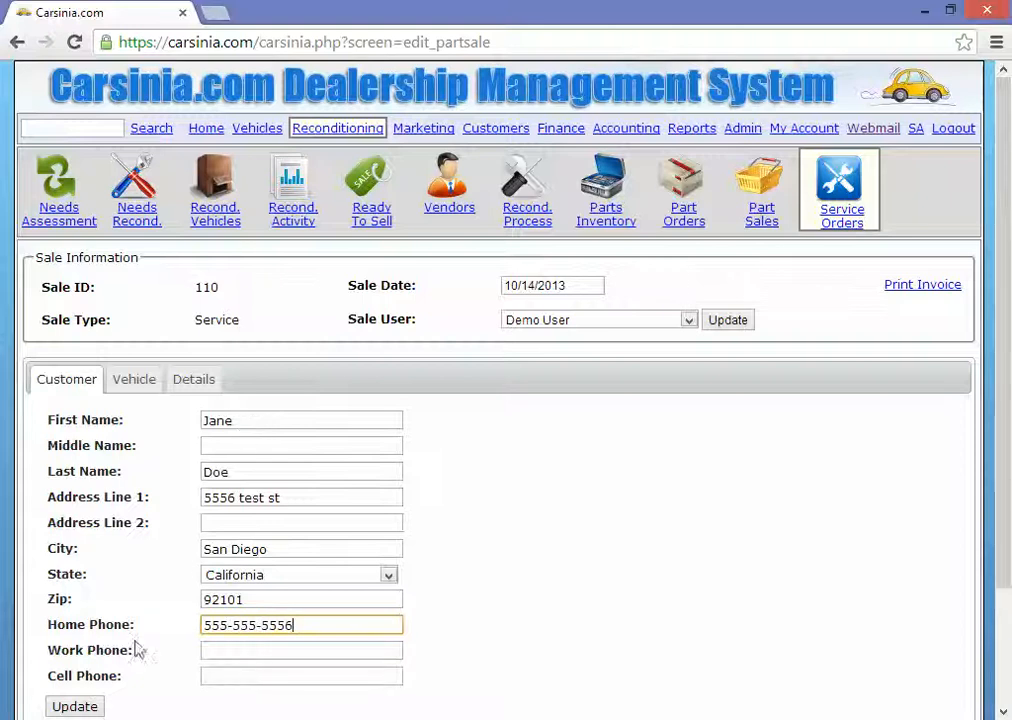
left_click(70, 707)
Set the trim of the service order's 2014 Acura MDX to Tech Pkg in the vehicle information.
left_click(134, 399)
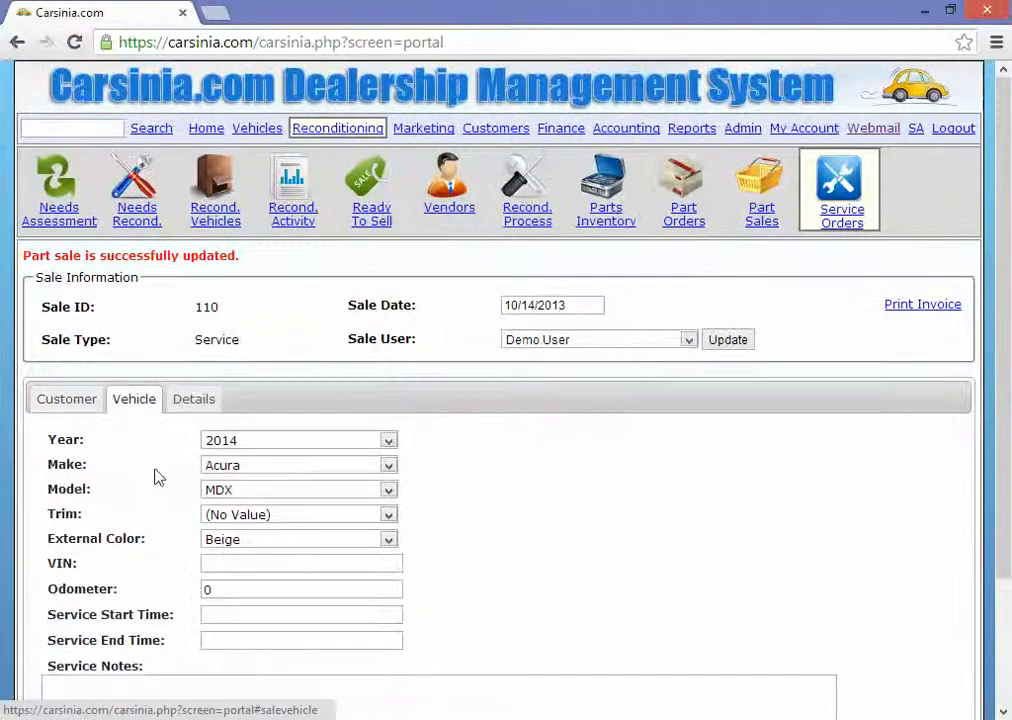
scroll(154, 477, "down", 2)
left_click(318, 275)
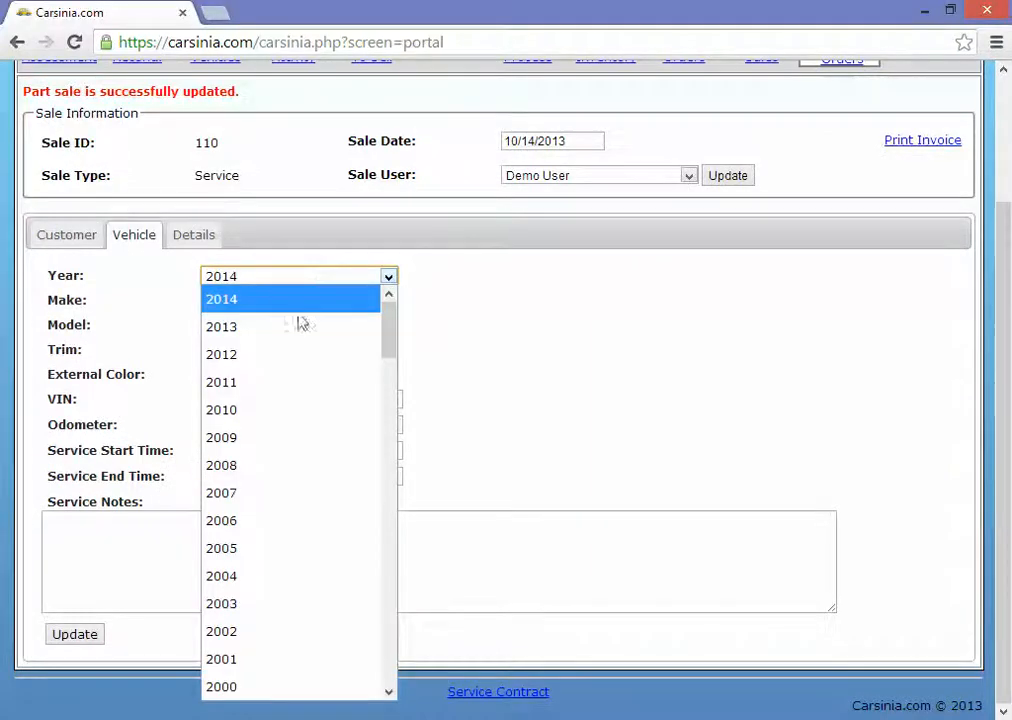
left_click(294, 298)
left_click(280, 302)
left_click(283, 303)
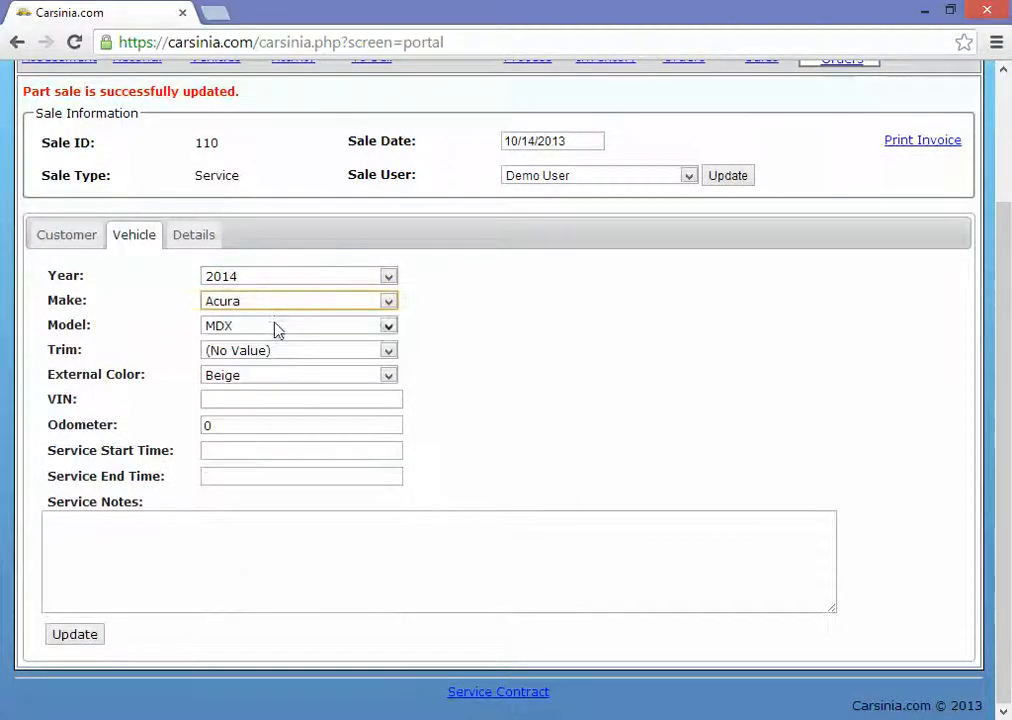
left_click(263, 353)
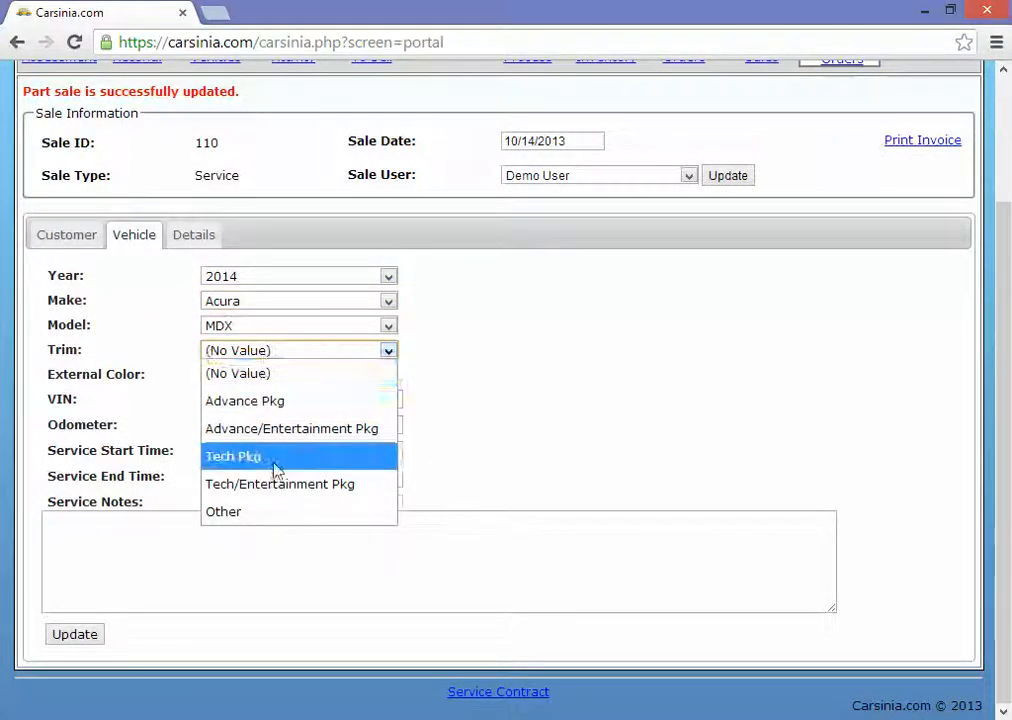
left_click(272, 460)
Set the service start time to 10:00 and the service end time to 16:00.
left_click(266, 396)
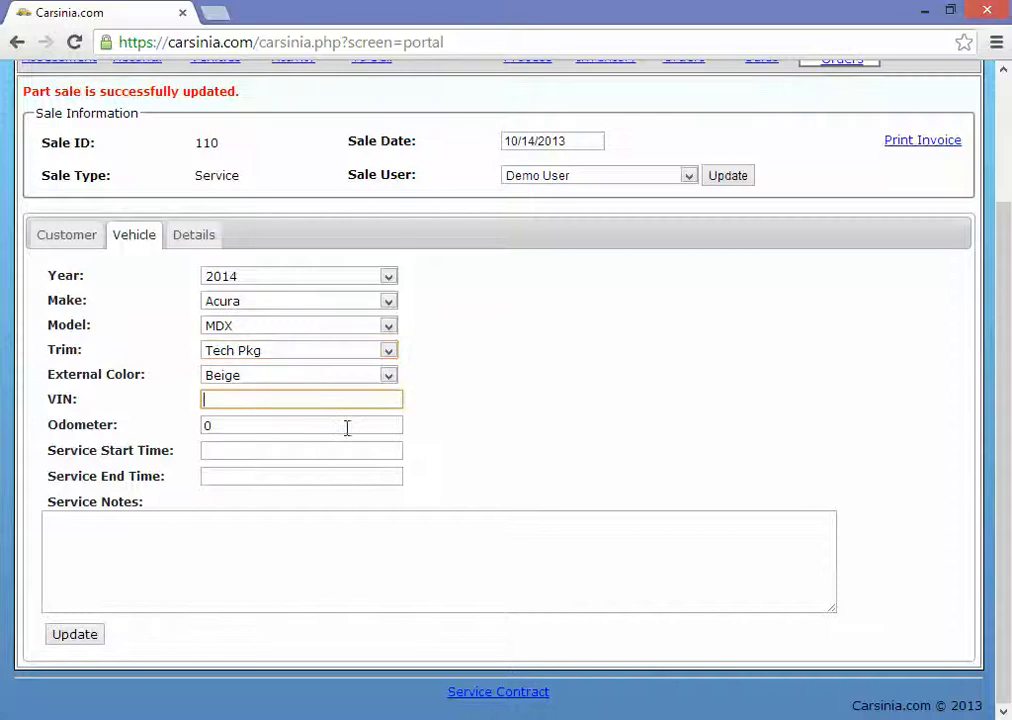
left_click(264, 450)
left_click(260, 425)
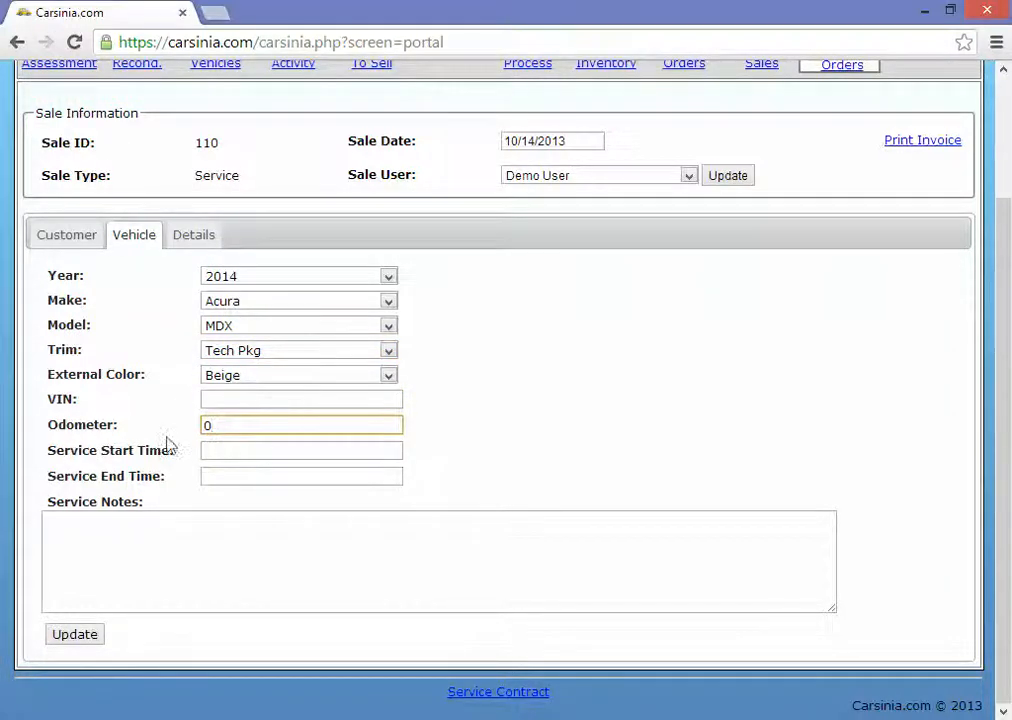
left_click(227, 450)
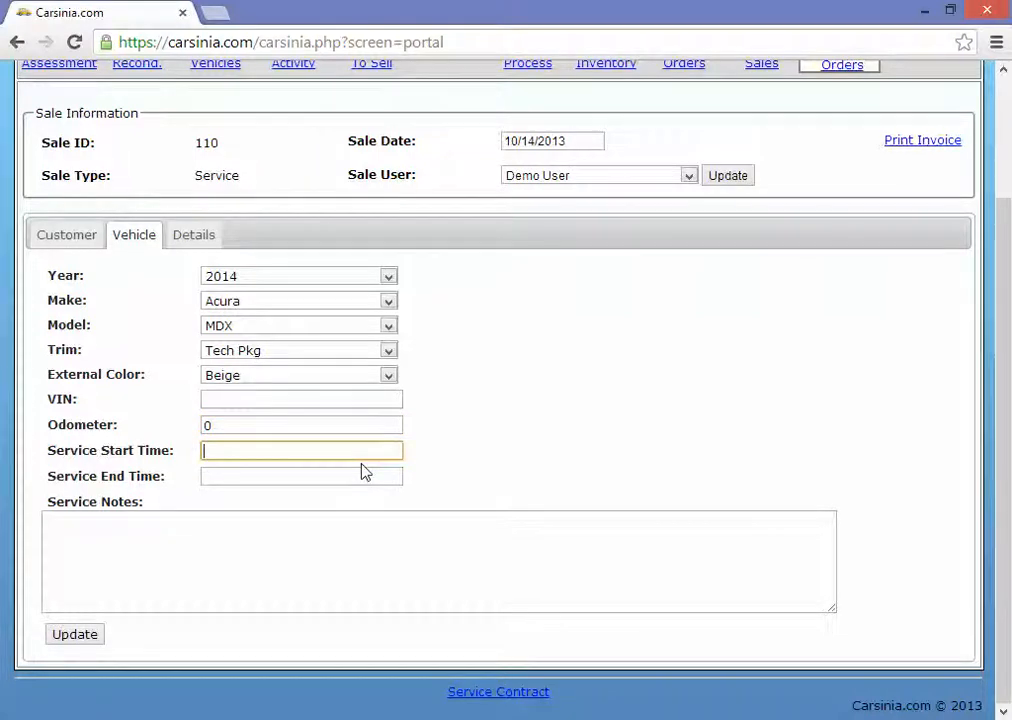
type("10:00 am")
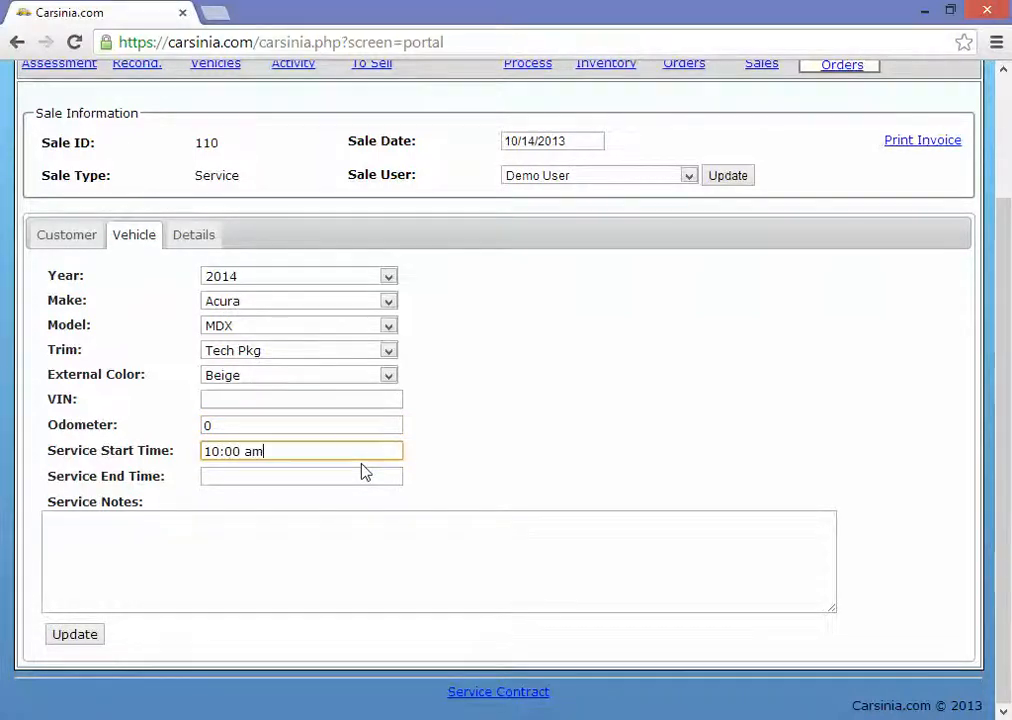
key("Tab")
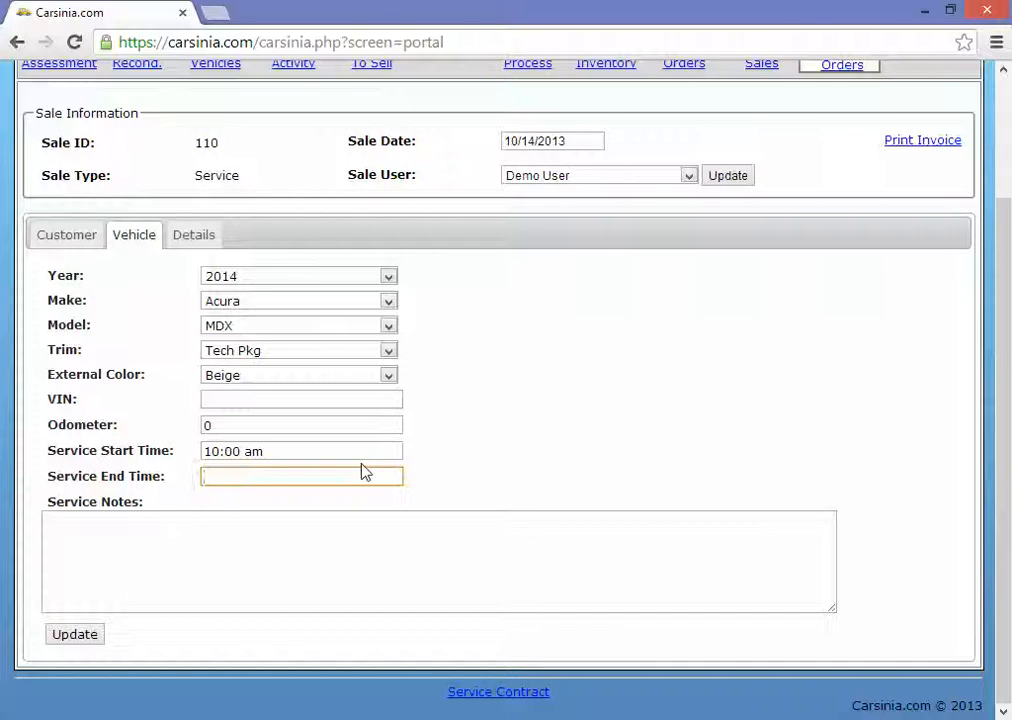
type("16:00 pm")
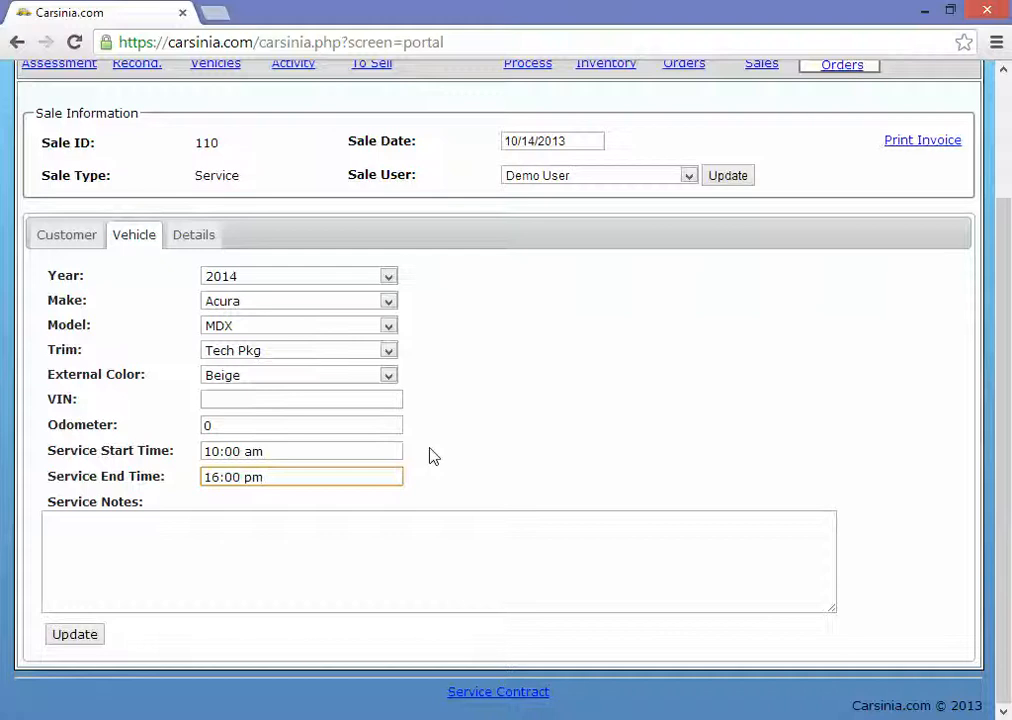
key("shift+Tab")
key("Right")
key("BackSpace")
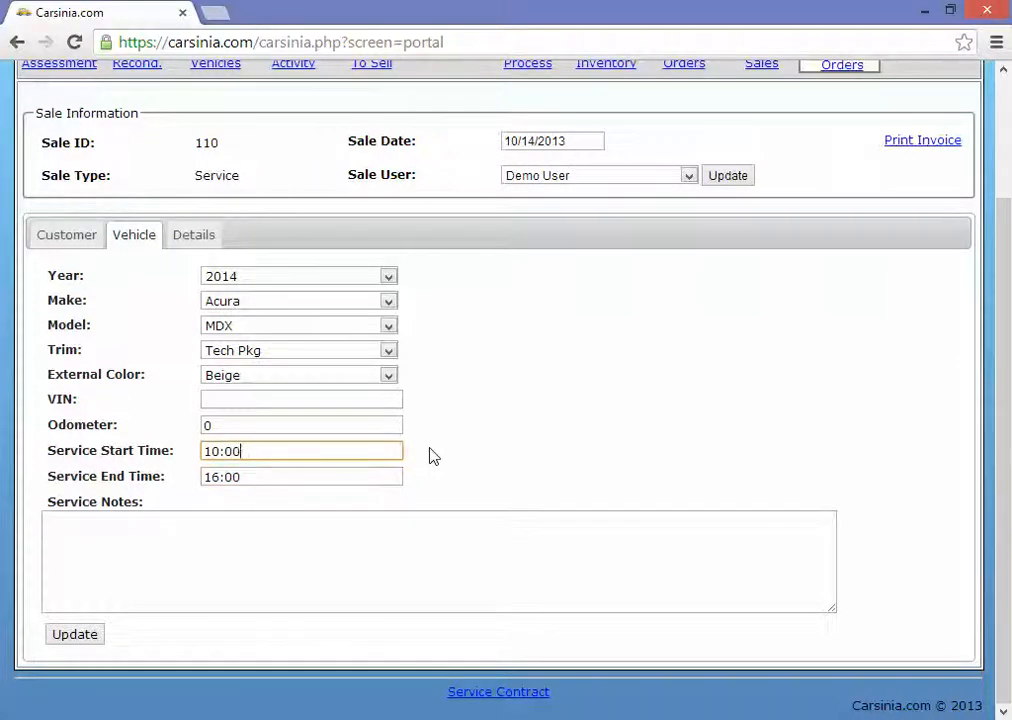
Enter "testing service notes" as the service notes and save the vehicle information.
left_click(195, 543)
type("tes")
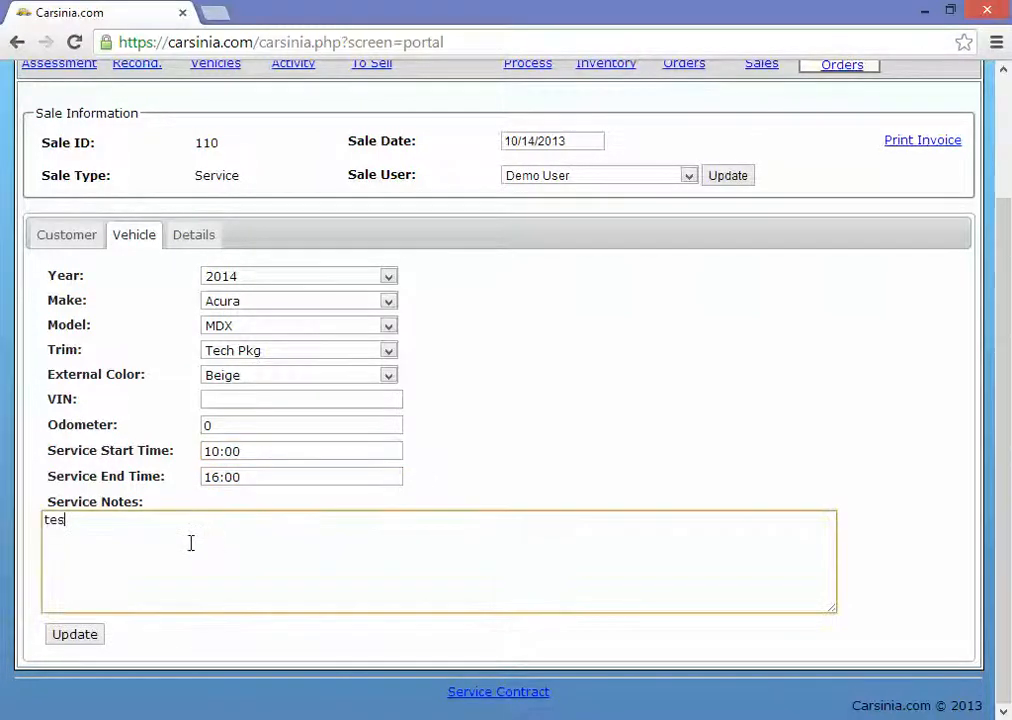
type("t")
type("ing service notes")
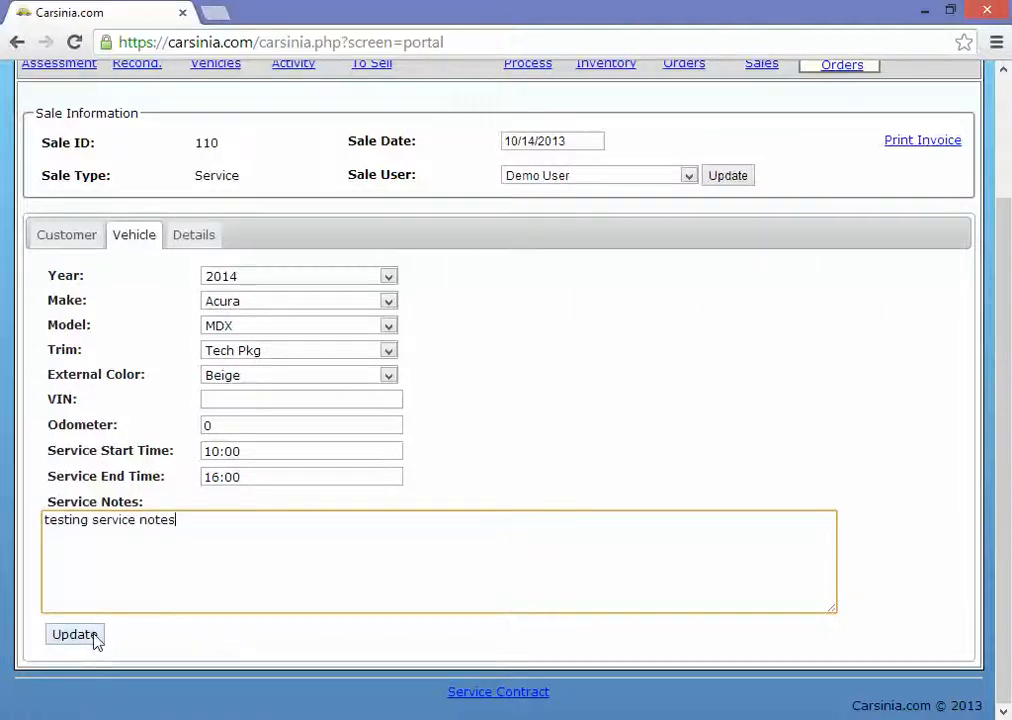
left_click(95, 638)
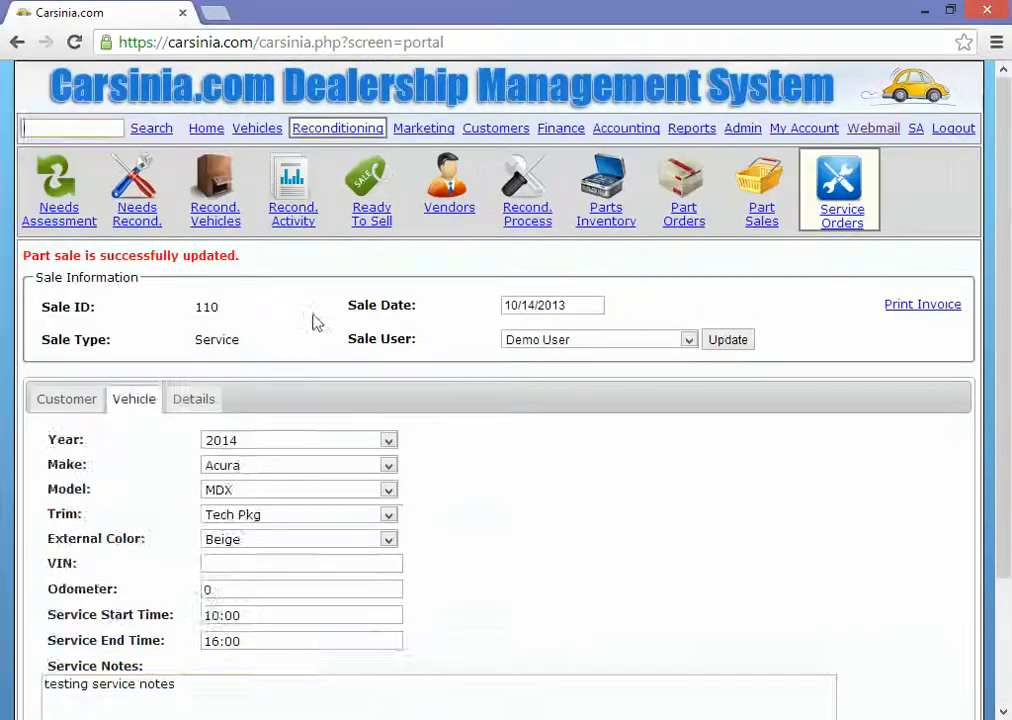
Add one DVD Player with no linked labor to the service order's details.
left_click(205, 400)
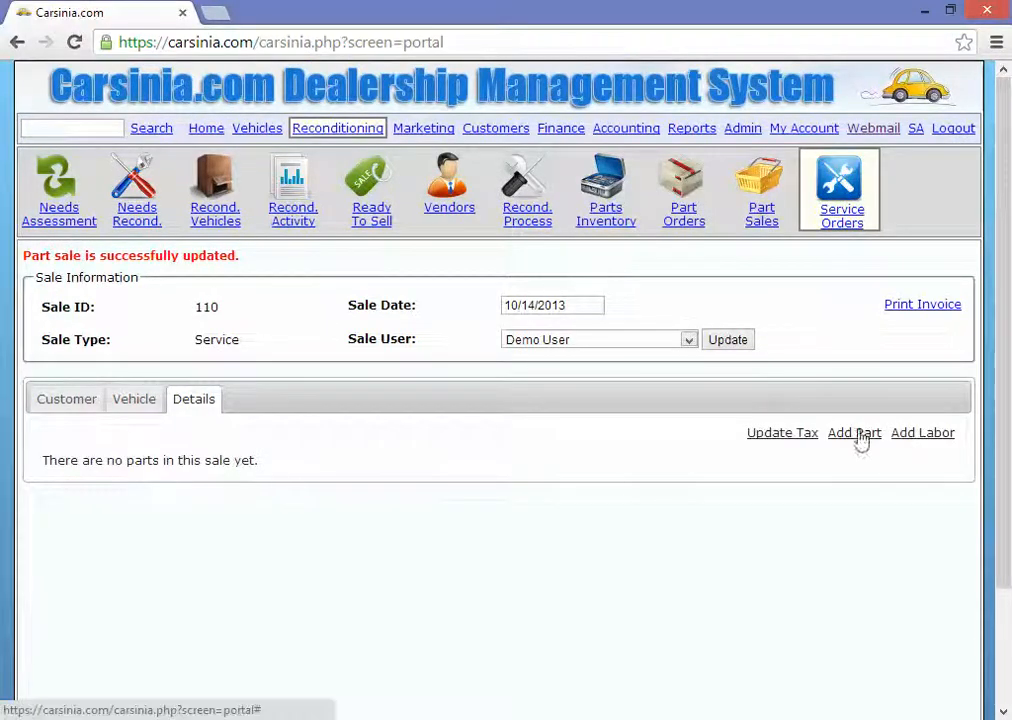
left_click(915, 437)
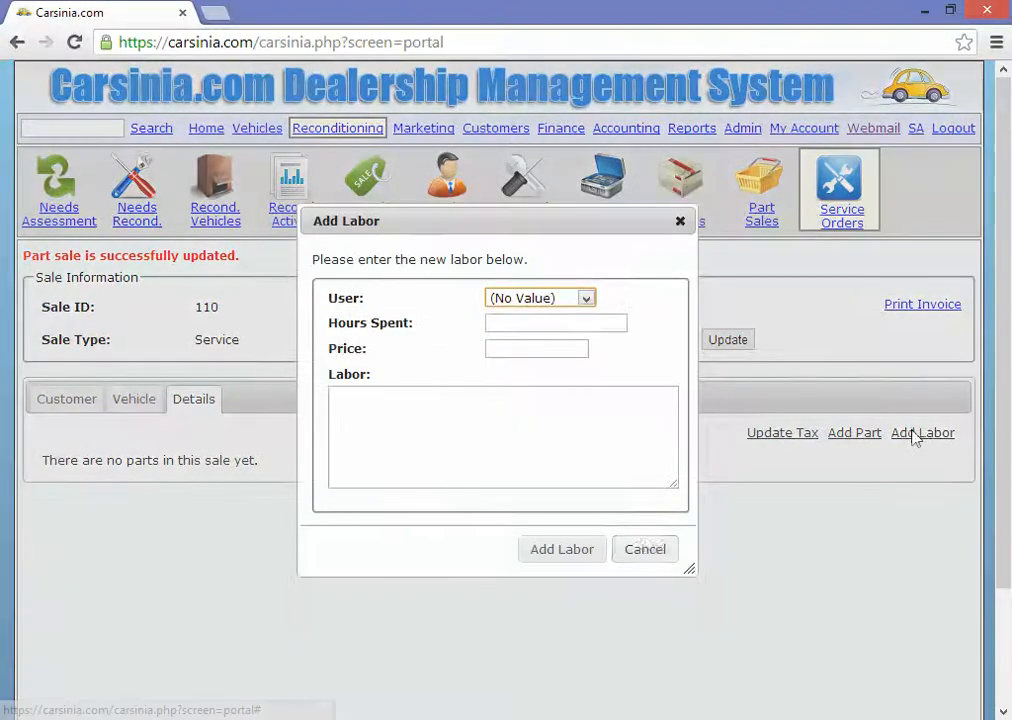
left_click(645, 549)
left_click(855, 437)
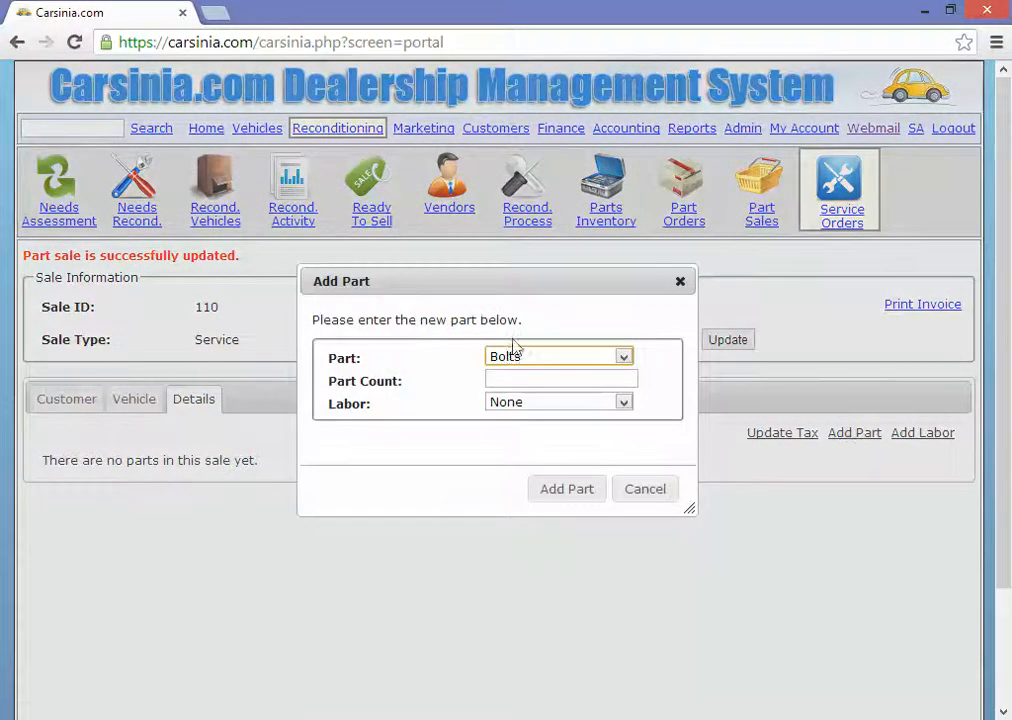
left_click(550, 358)
left_click(582, 491)
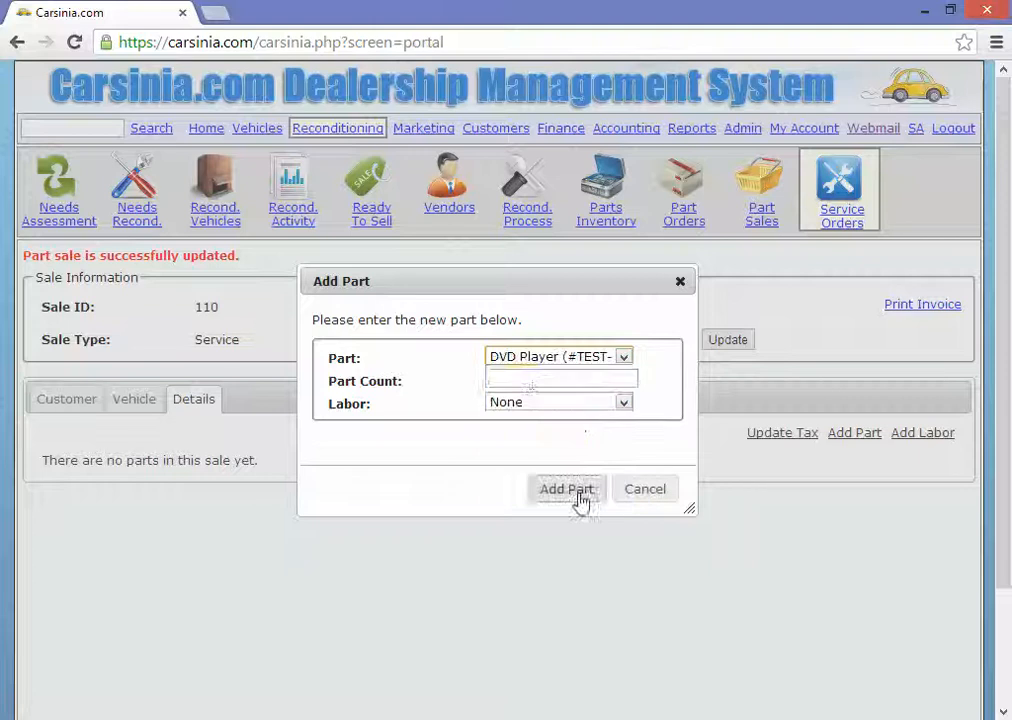
left_click(533, 380)
type("1")
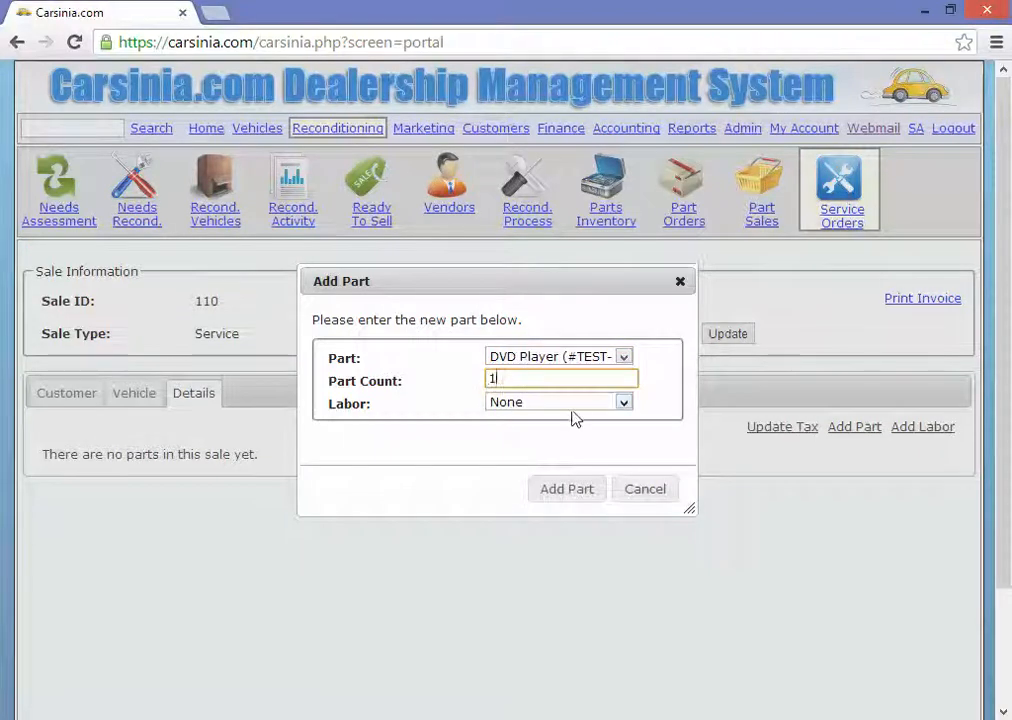
left_click(585, 490)
Add labor "installing DVD player" to the service order for Demo User2, with 6 hours spent and a price of $20.00.
left_click(918, 436)
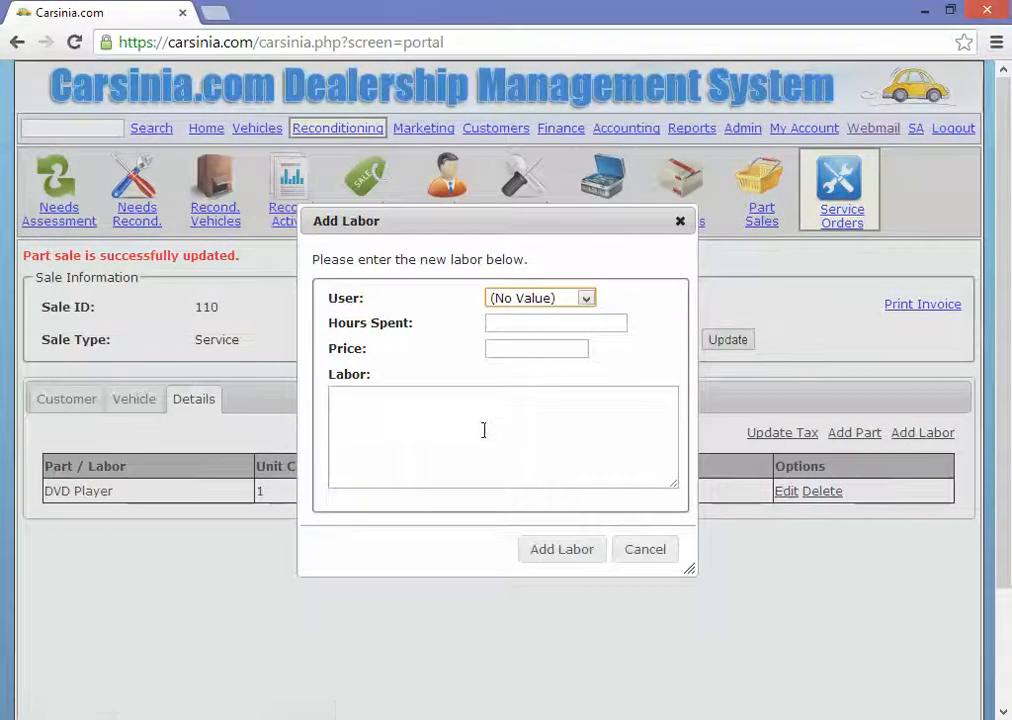
left_click(548, 298)
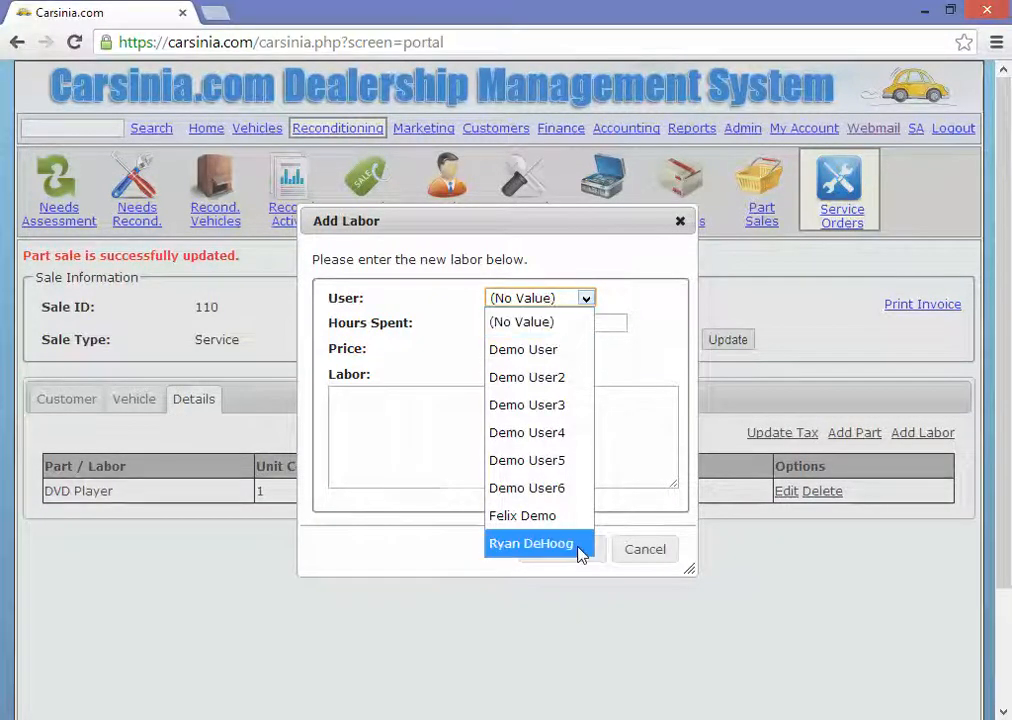
left_click(527, 379)
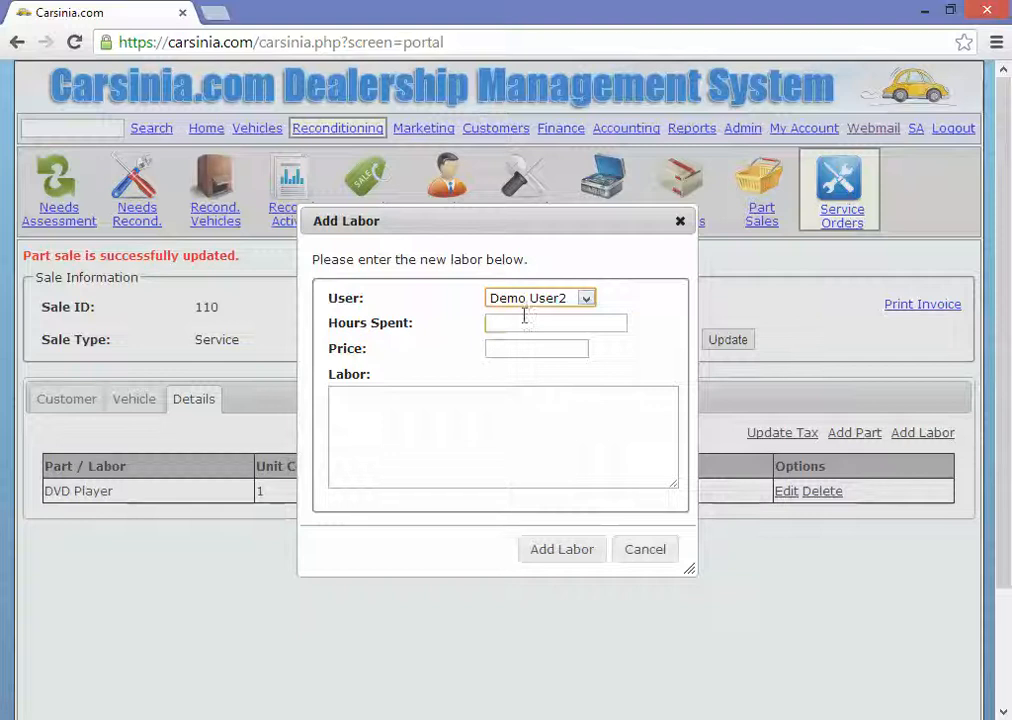
left_click(544, 323)
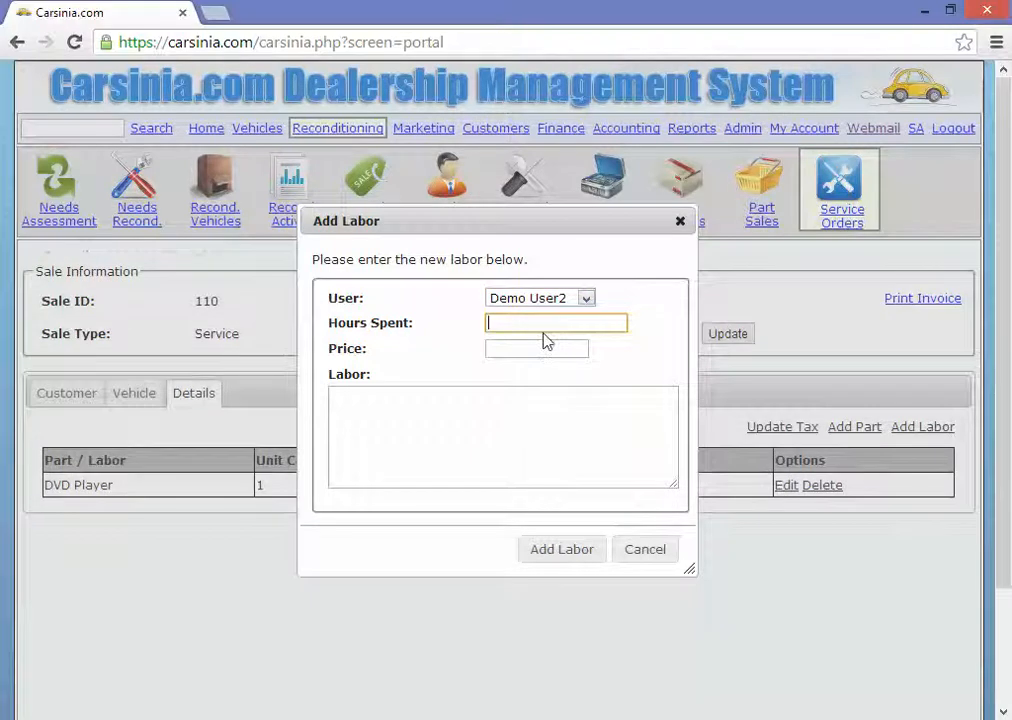
type("6")
left_click(546, 349)
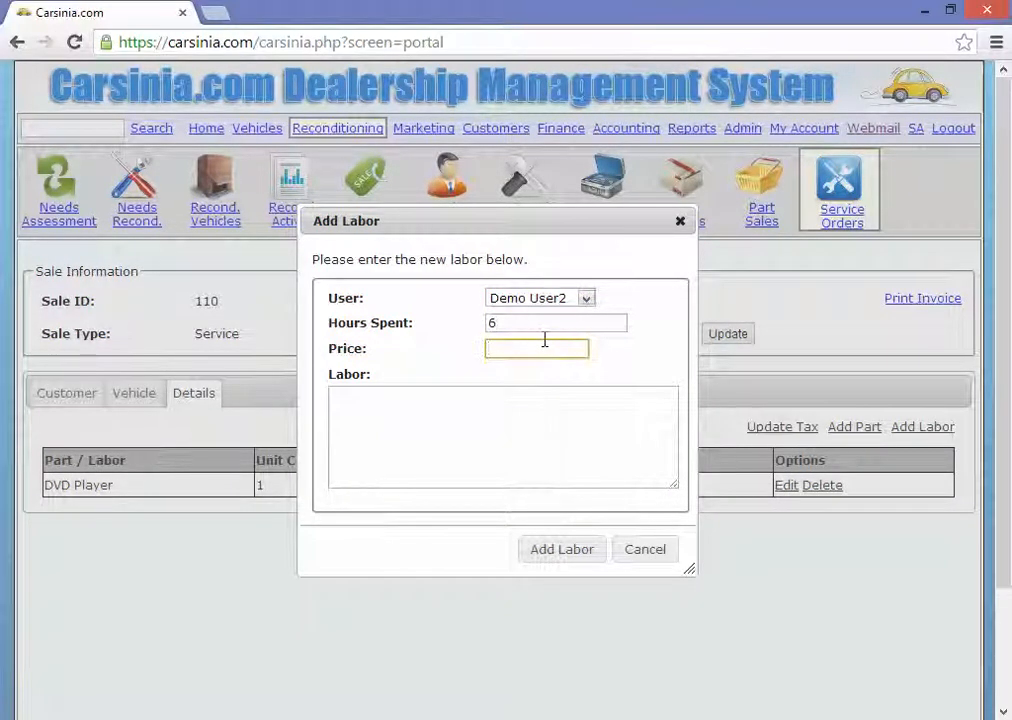
type("20.00")
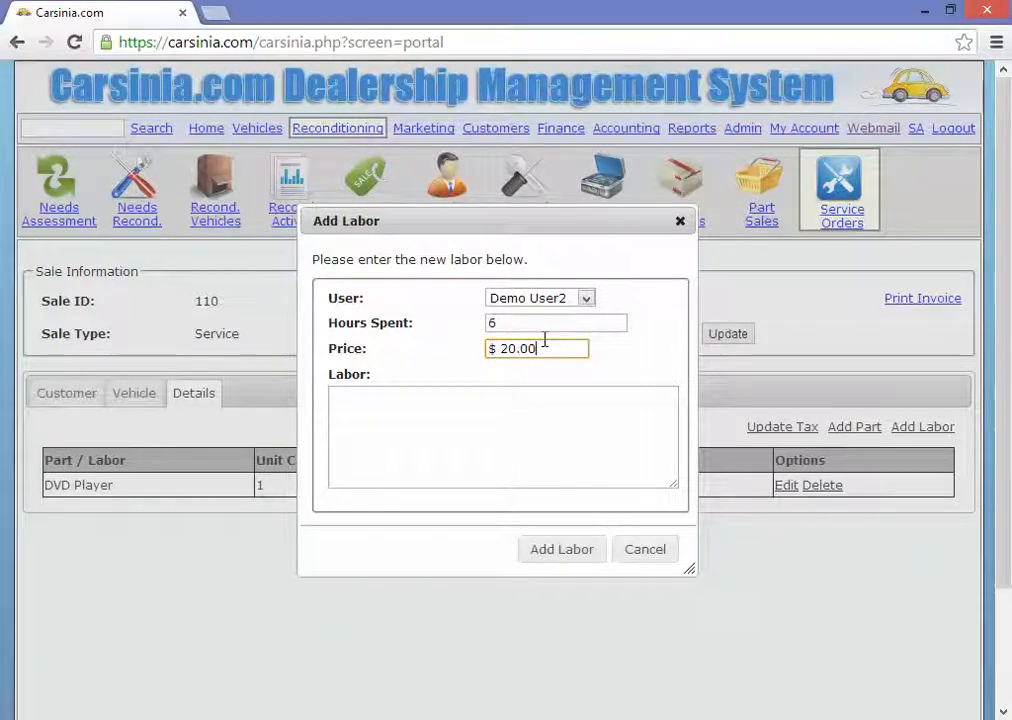
key("Tab")
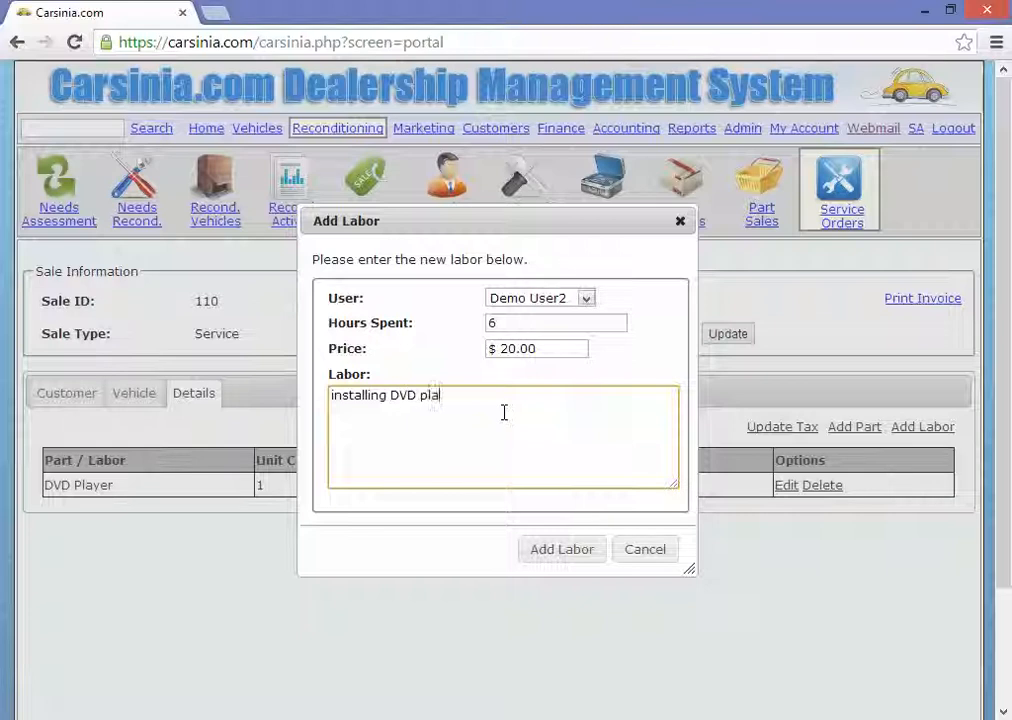
type("ter")
type("r")
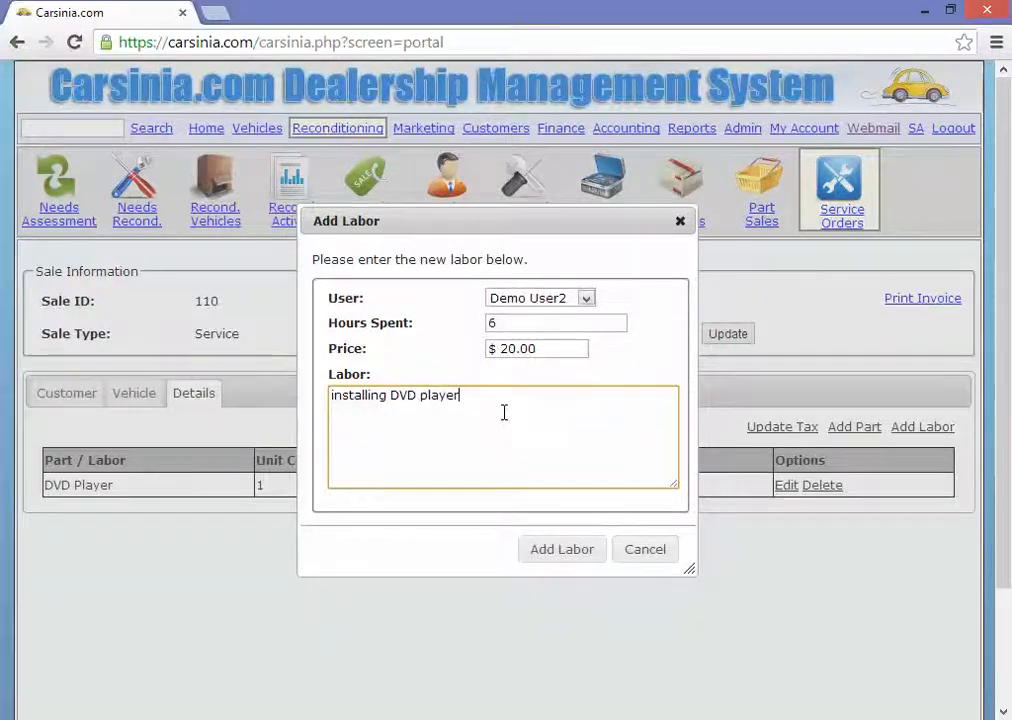
left_click(560, 550)
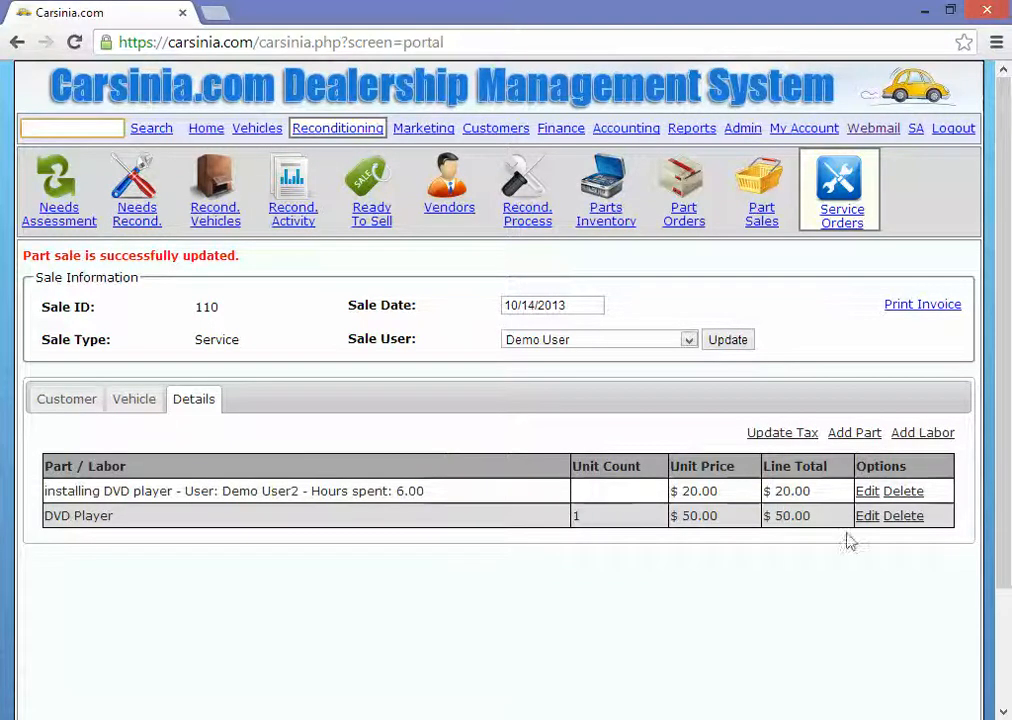
Delete the DVD Player part that has no linked labor from the service order.
left_click(863, 517)
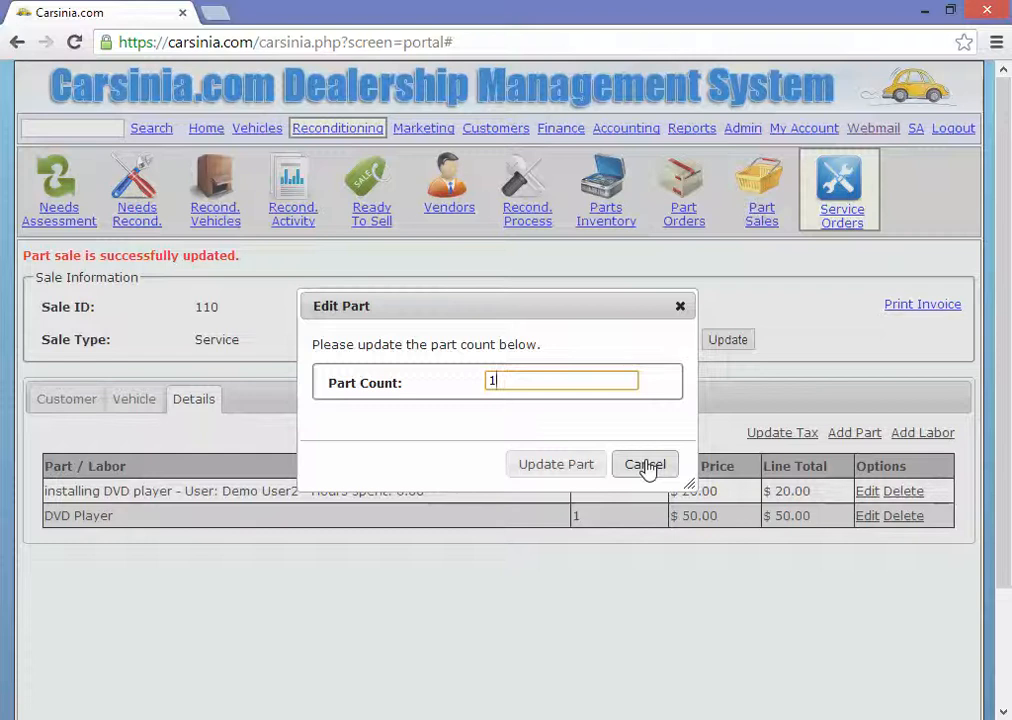
left_click(645, 464)
left_click(904, 515)
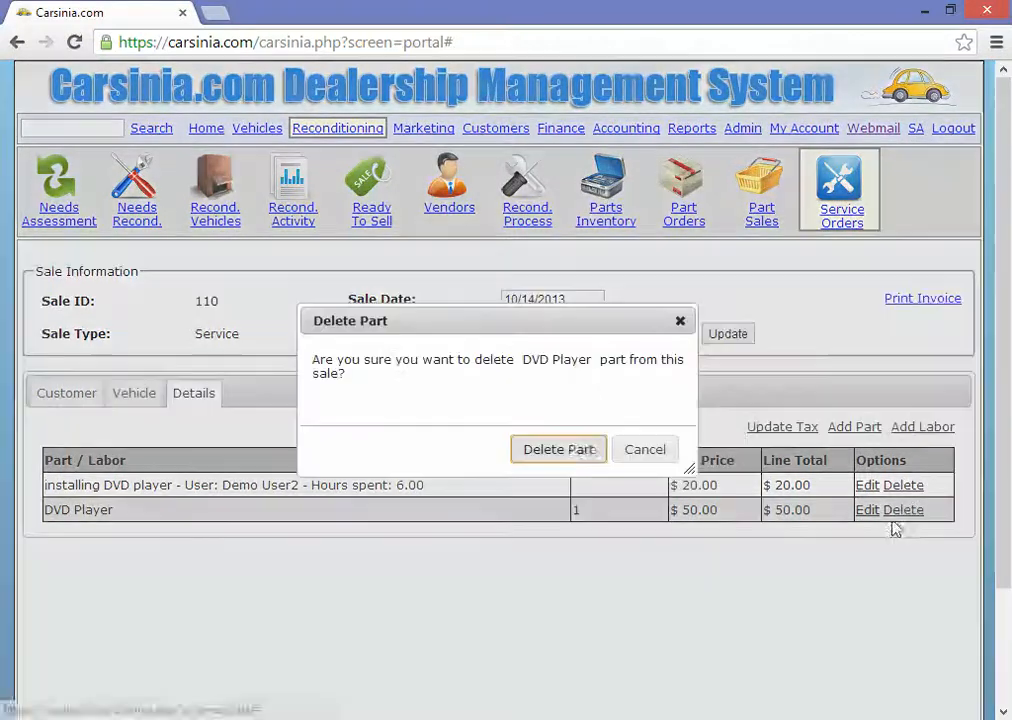
left_click(581, 450)
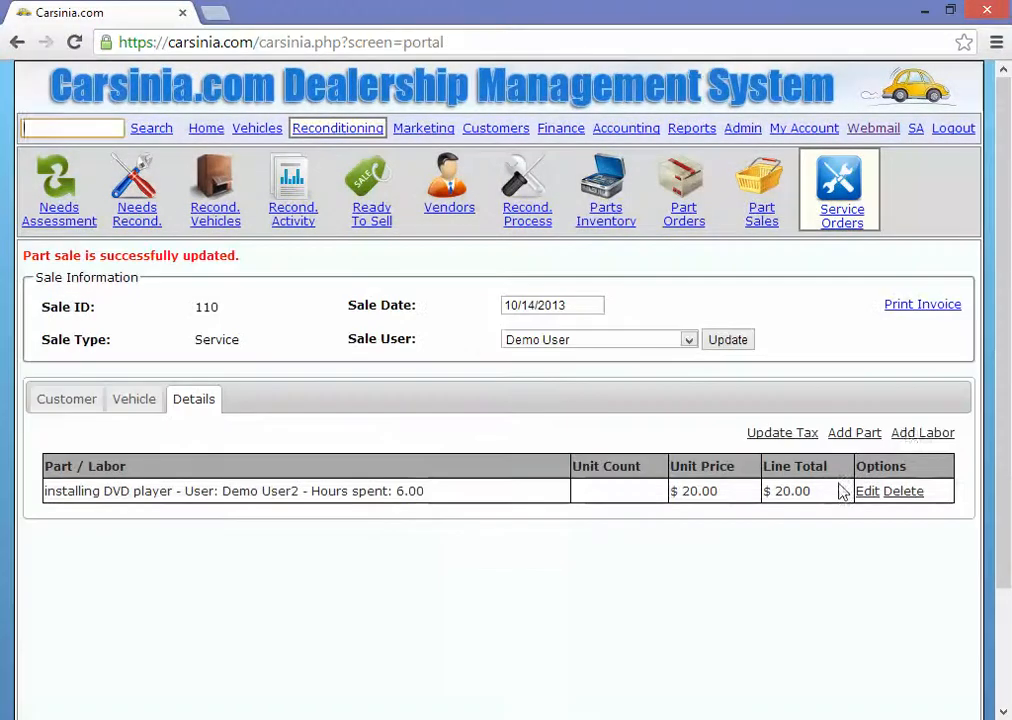
Add one DVD Player to the service order, linked to the "installing DVD player" labor.
left_click(920, 433)
left_click(646, 548)
left_click(850, 433)
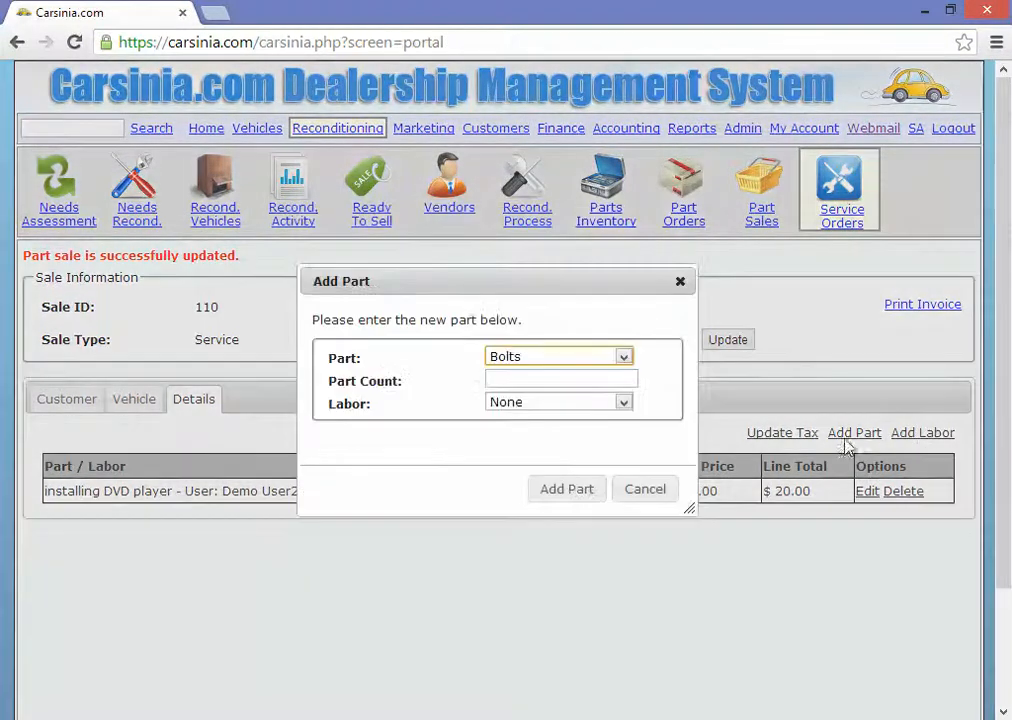
left_click(556, 358)
left_click(553, 497)
left_click(550, 404)
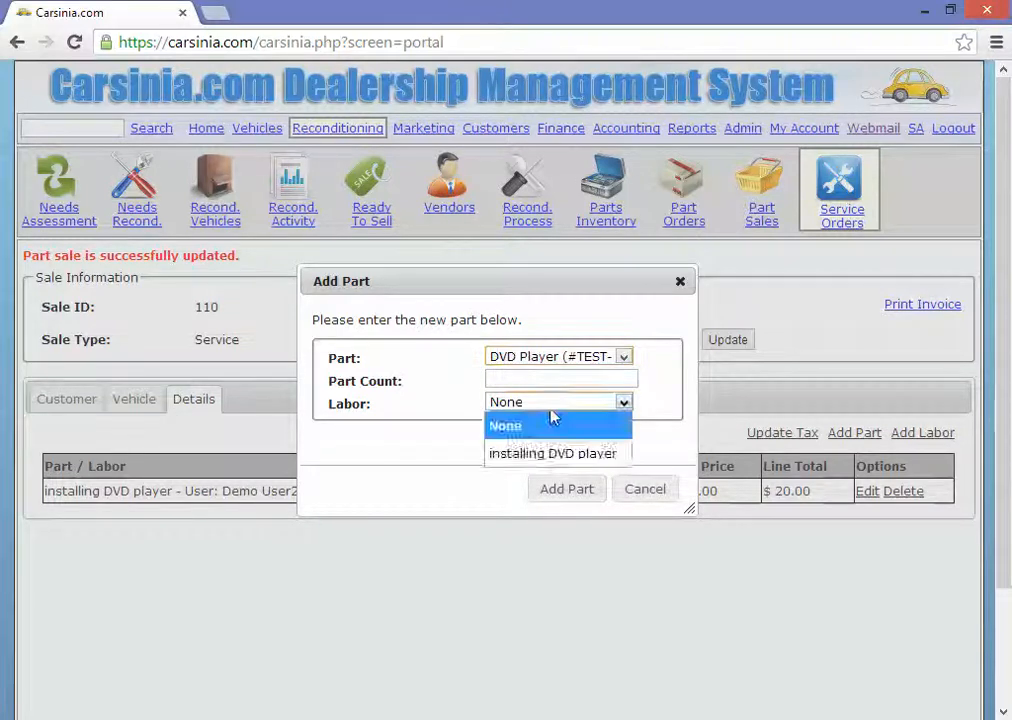
left_click(553, 453)
left_click(537, 379)
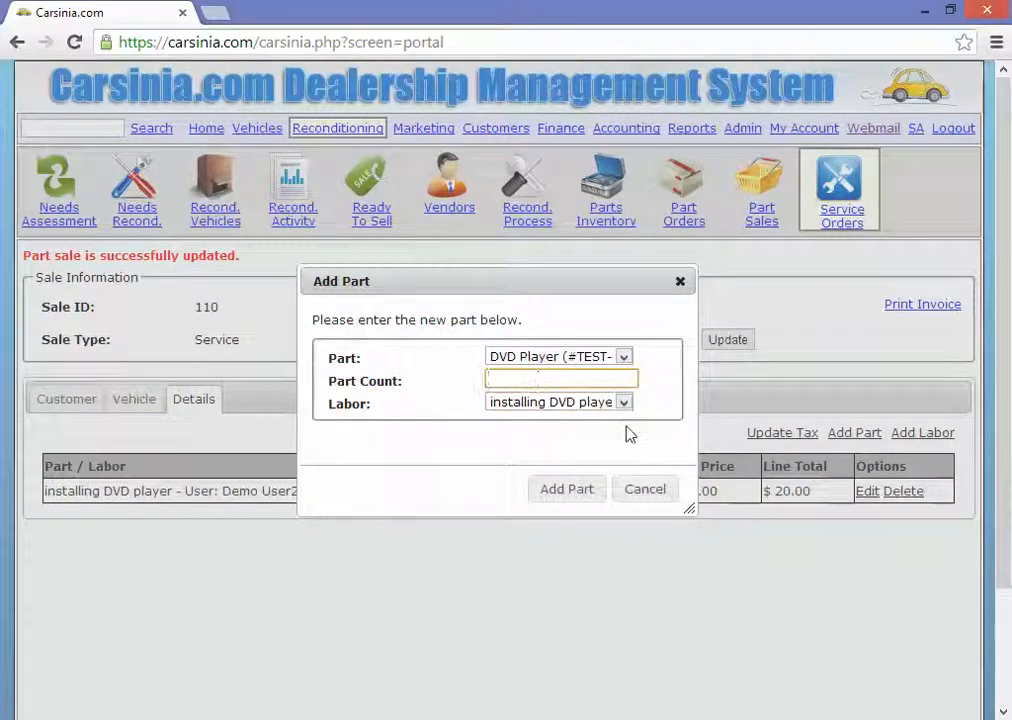
type("1")
left_click(582, 496)
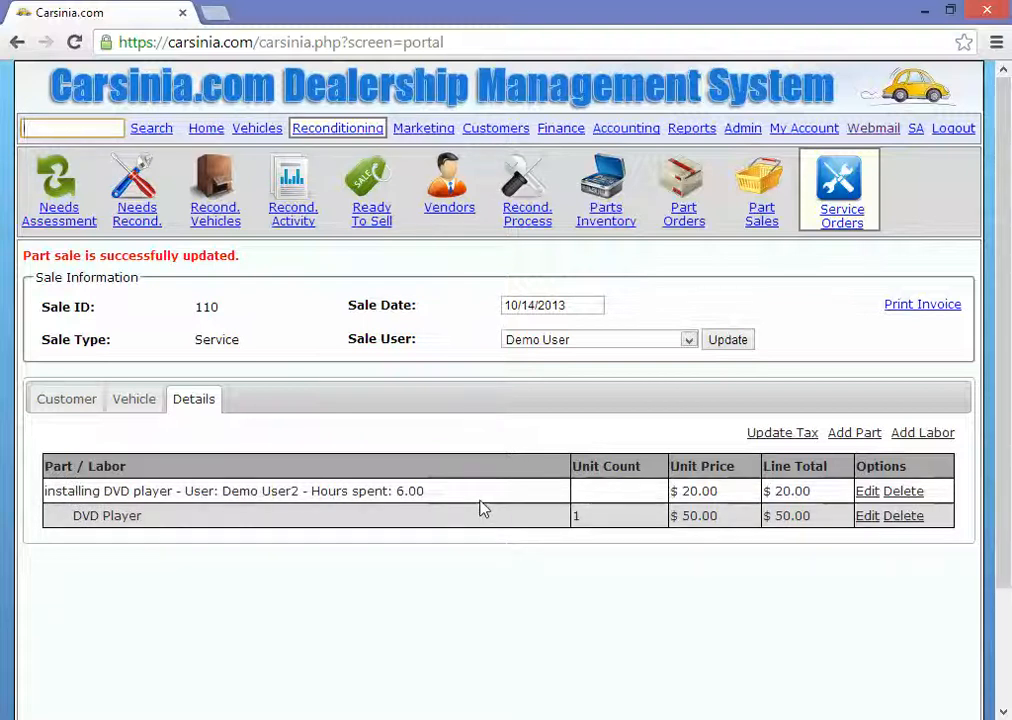
Set the service order's sale tax to $5.00.
left_click(800, 435)
type("$ 0.05")
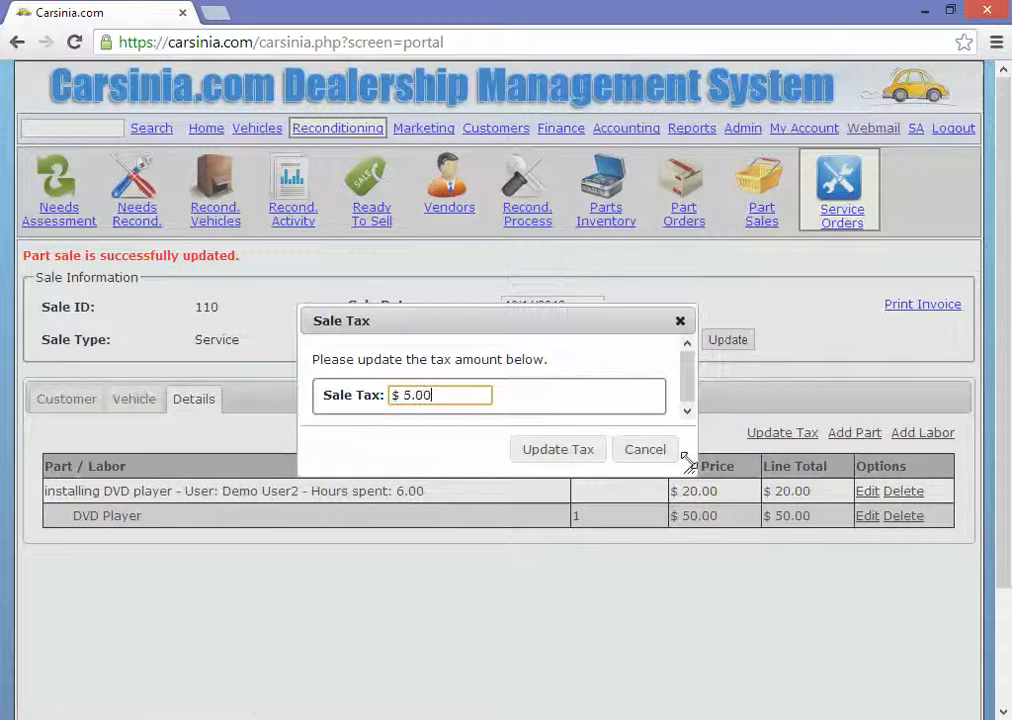
type("0")
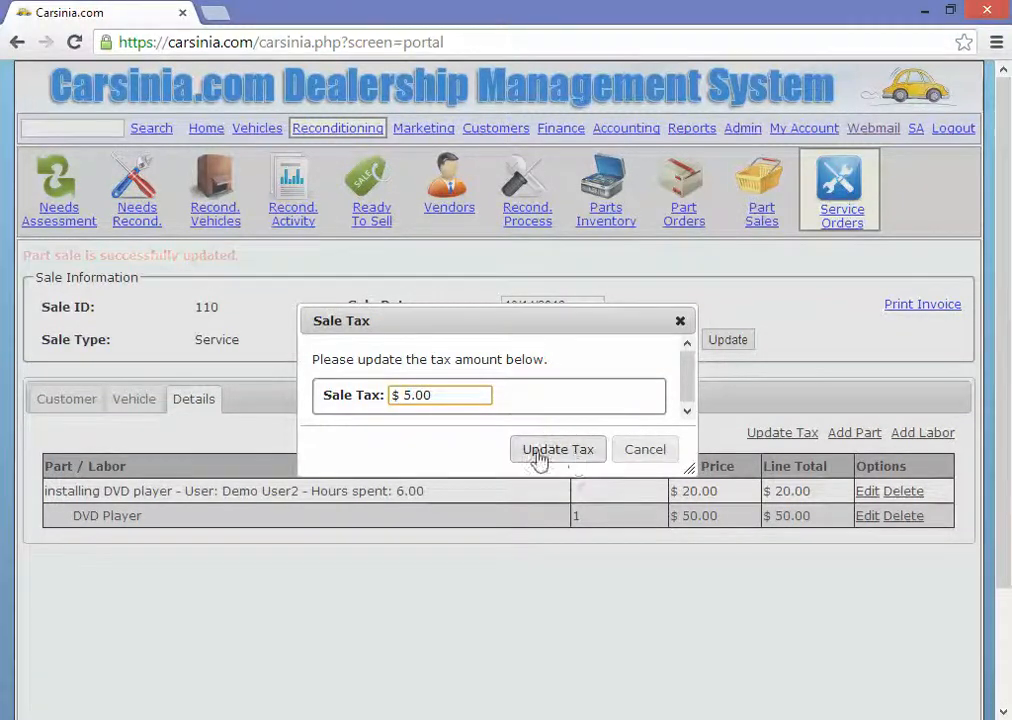
left_click(538, 453)
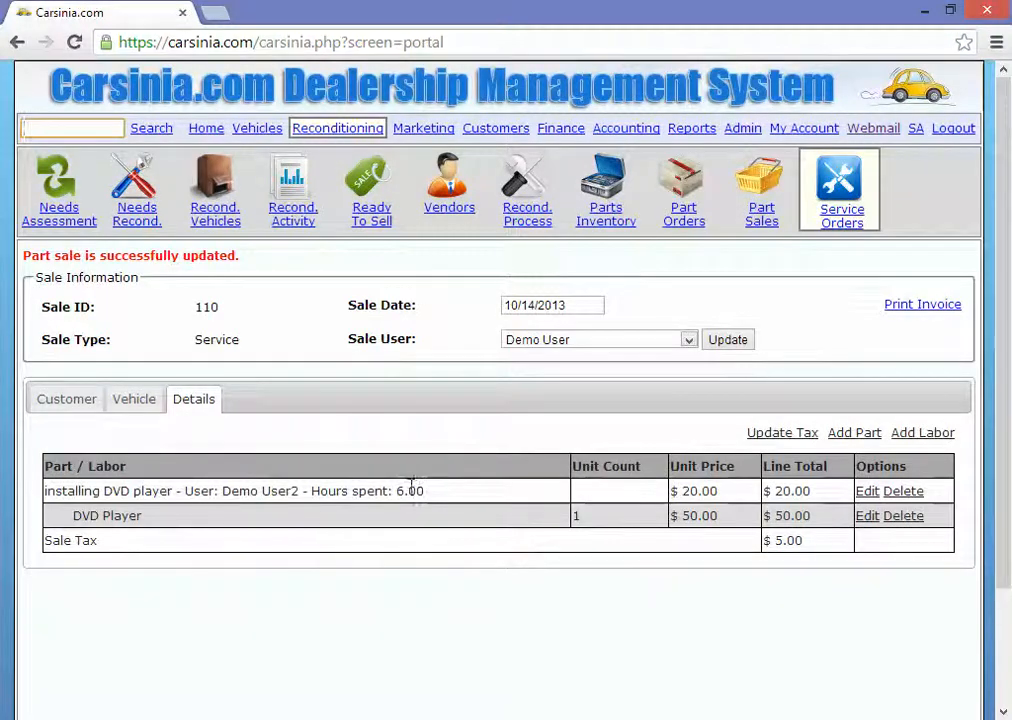
Review the order's customer information and generate the printable service invoice to check the amount due.
left_click(88, 402)
scroll(404, 466, "down", 3)
scroll(404, 466, "up", 3)
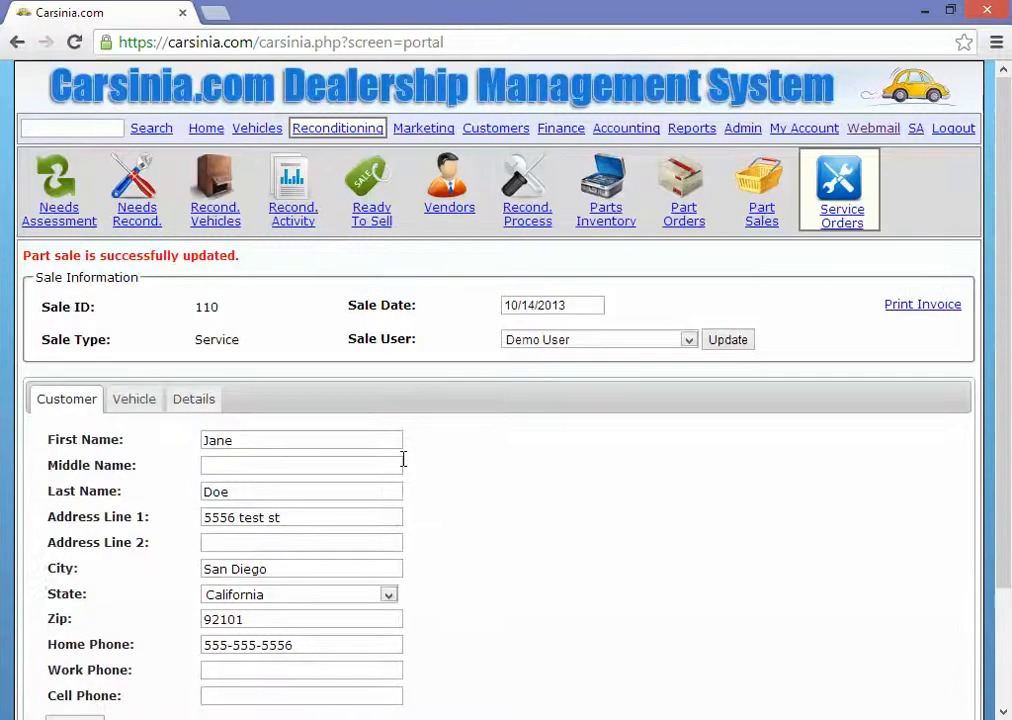
left_click(918, 306)
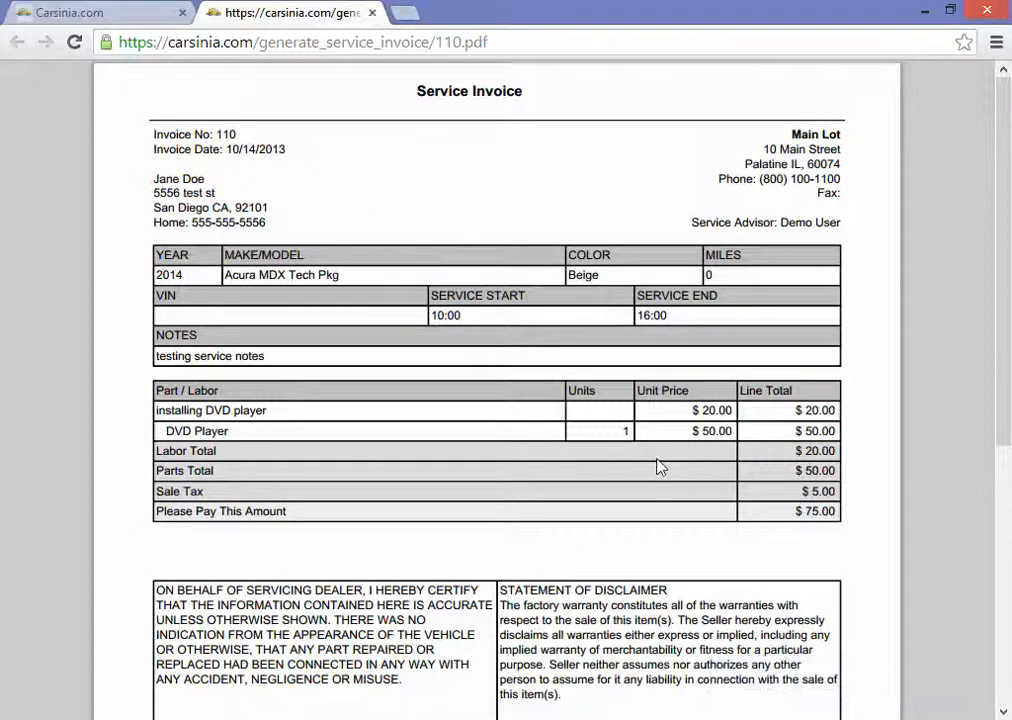
double_click(812, 510)
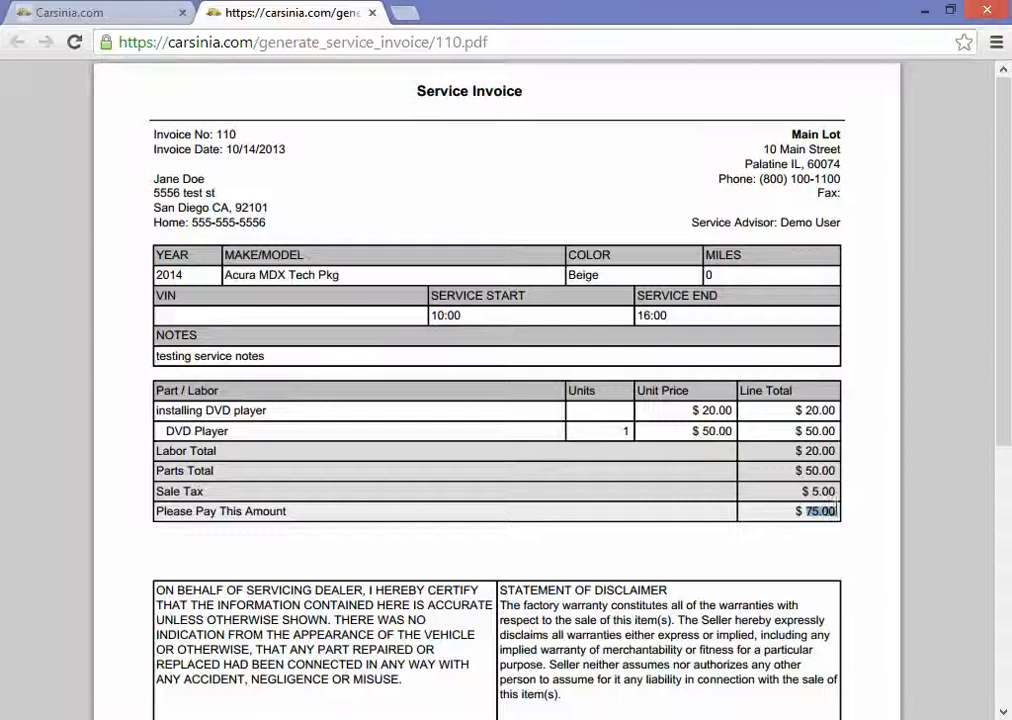
left_click(372, 13)
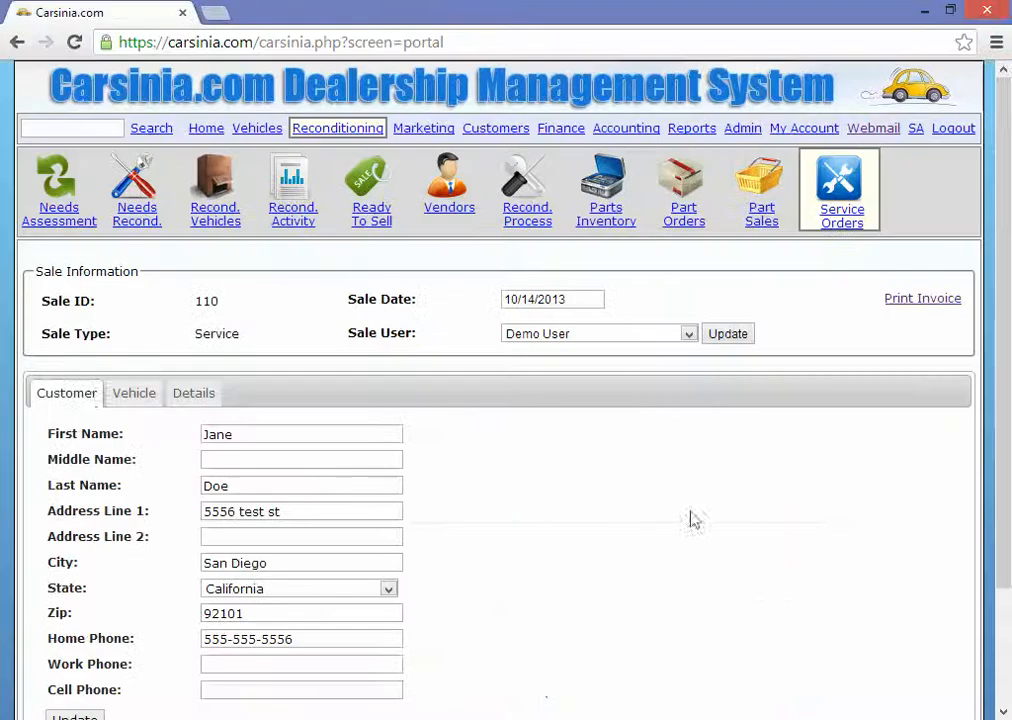
Review the service order's line items, the DVD Player's stock count in the parts inventory, and the service orders list.
left_click(180, 398)
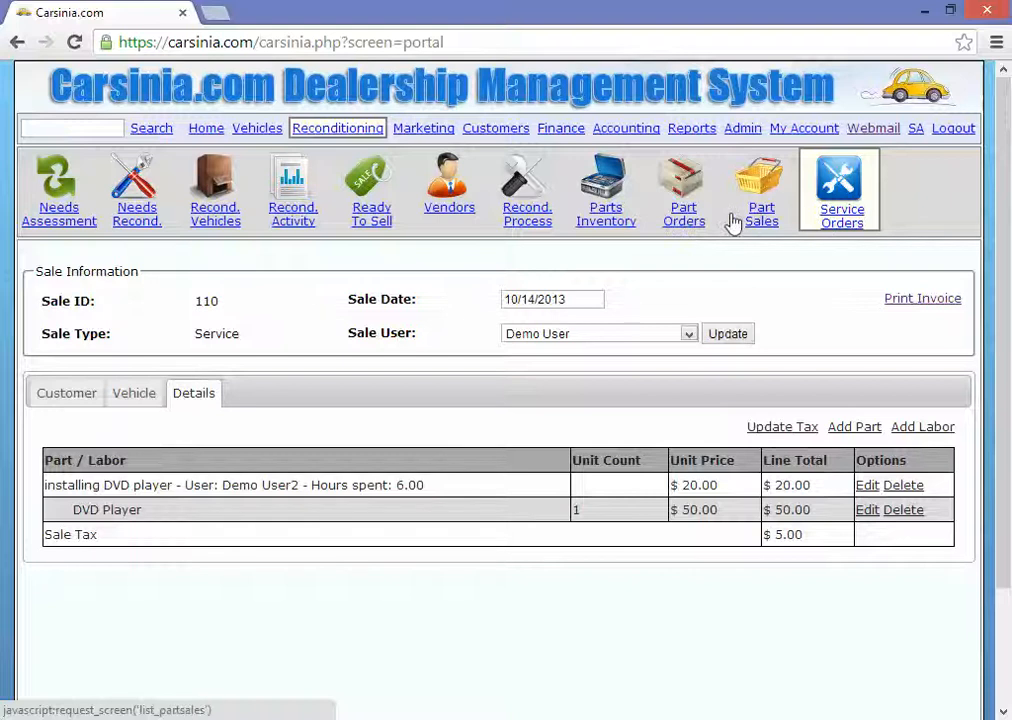
left_click(596, 215)
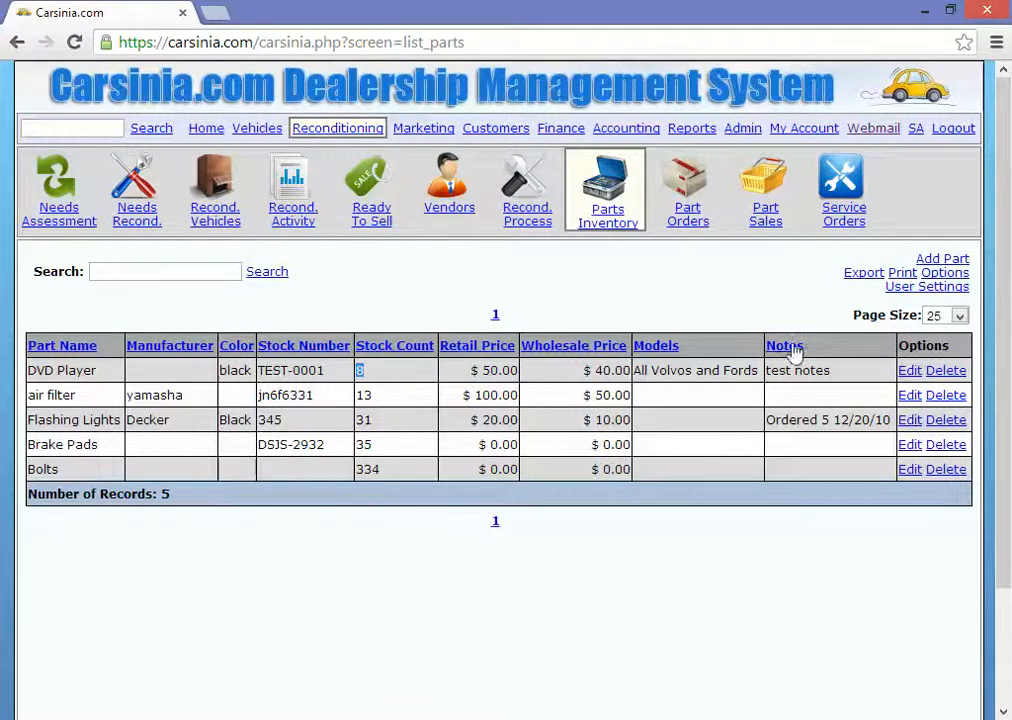
left_click(856, 216)
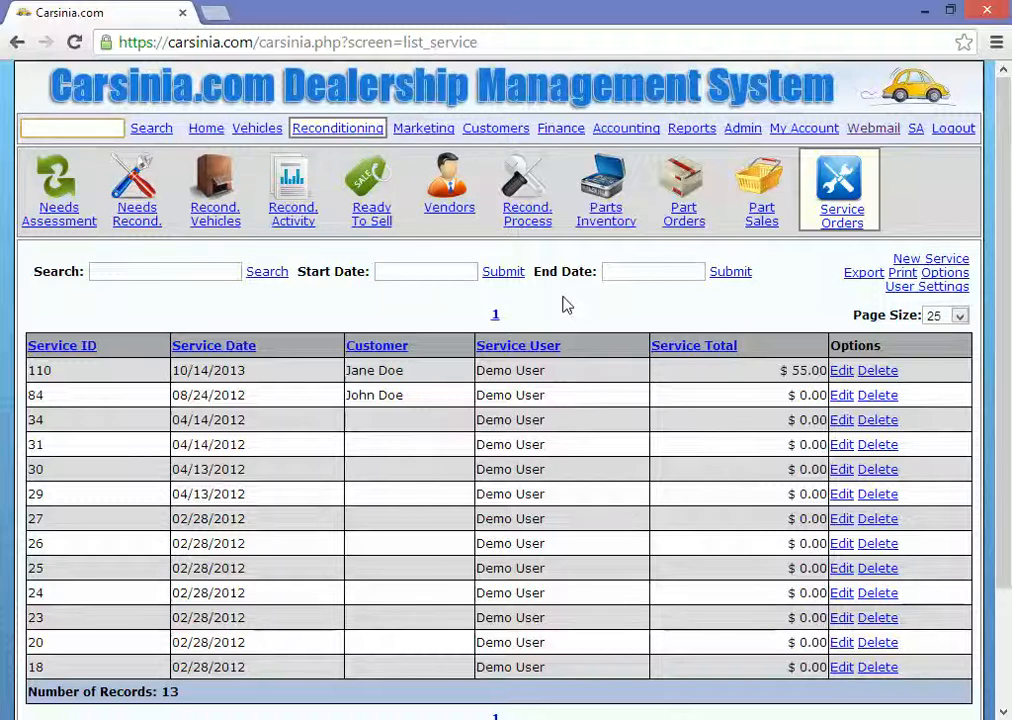
Open the reconditioning records of the 2011 BMW 3 Series 328i from the reconditioned vehicles list.
left_click(216, 212)
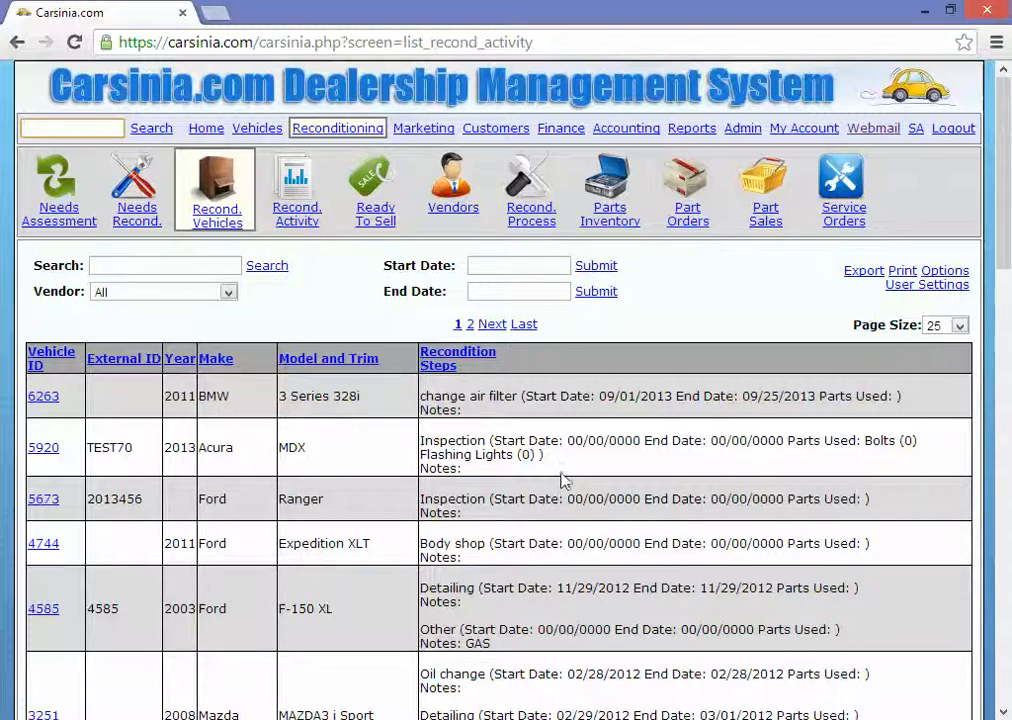
left_click(42, 396)
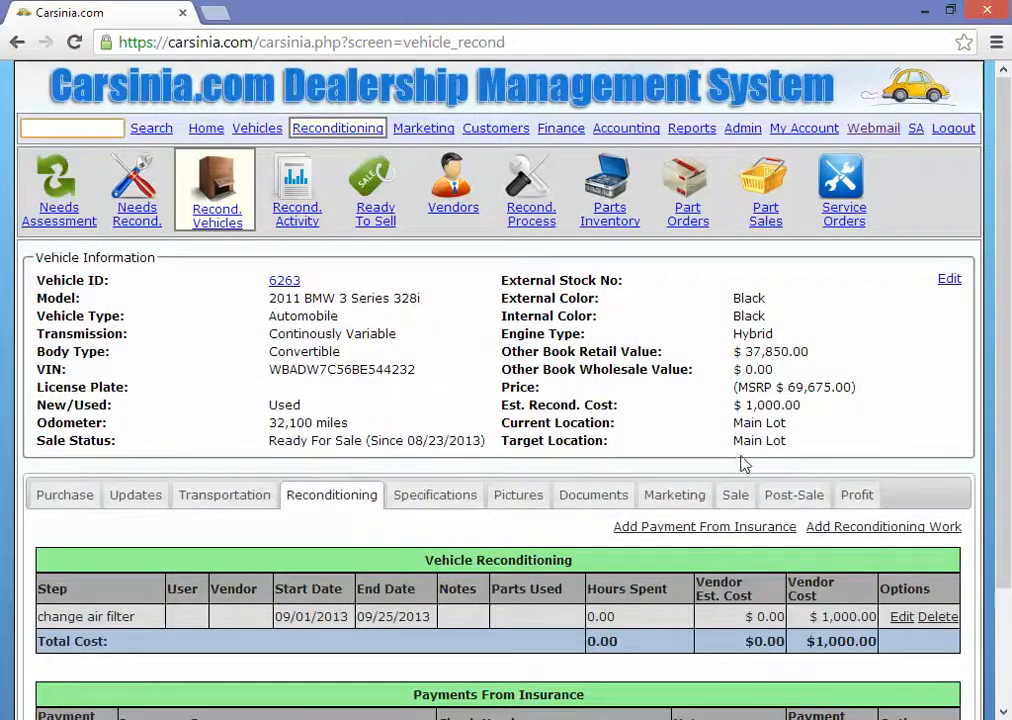
scroll(555, 423, "down", 2)
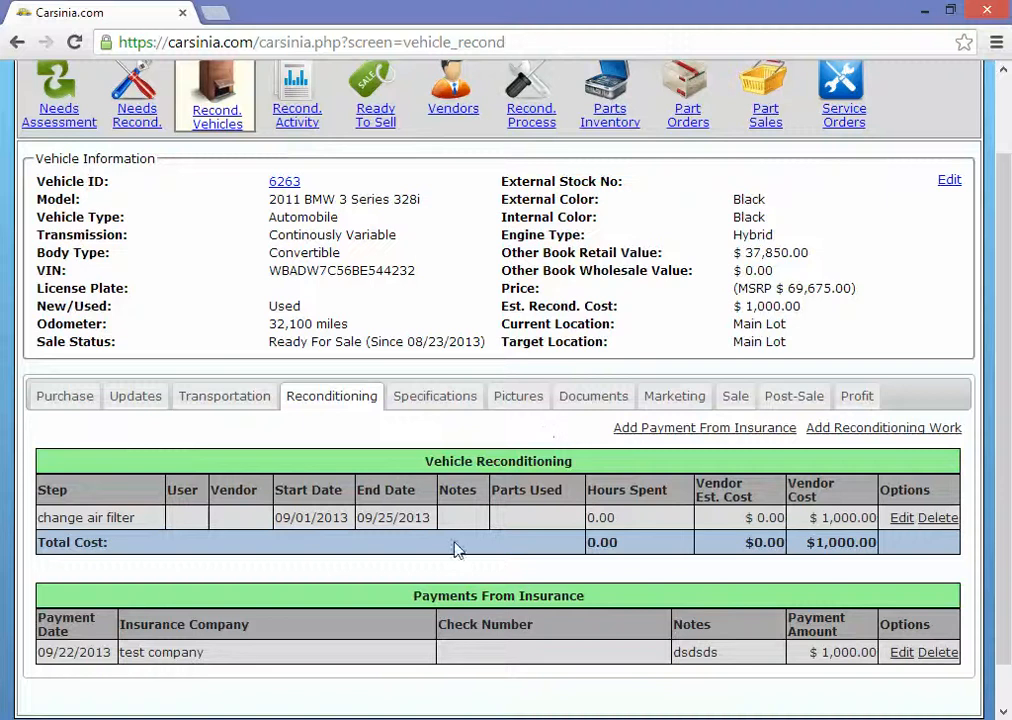
scroll(456, 548, "down", 1)
scroll(453, 540, "up", 1)
scroll(445, 515, "down", 1)
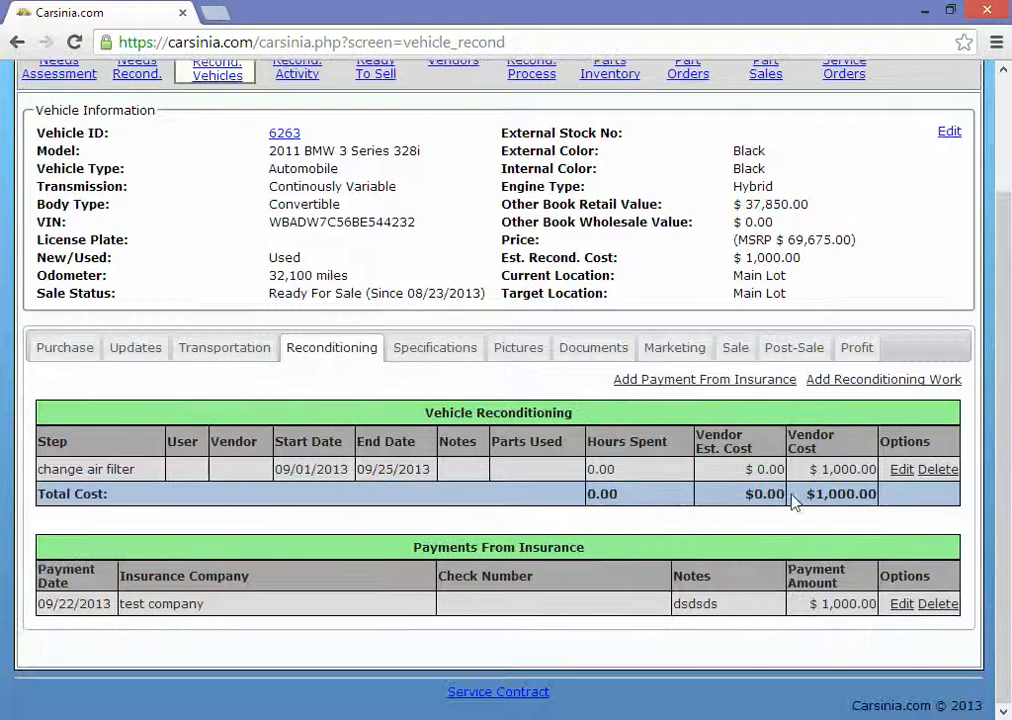
Start a new reconditioning work entry with work type Other, user Demo User and no vendor.
left_click(866, 380)
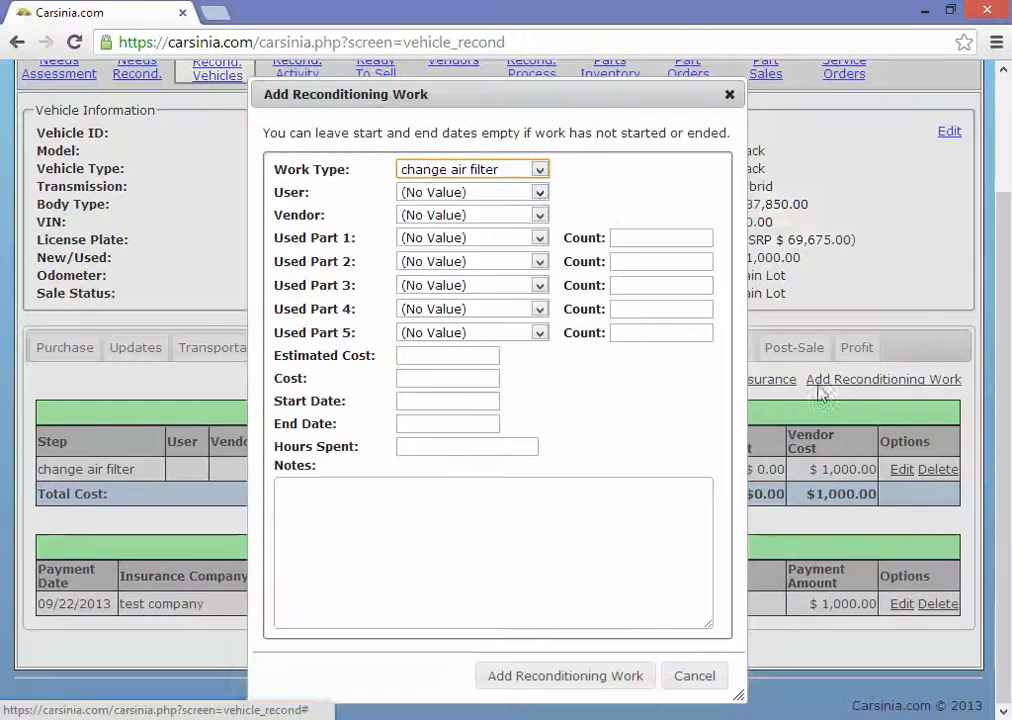
left_click(516, 172)
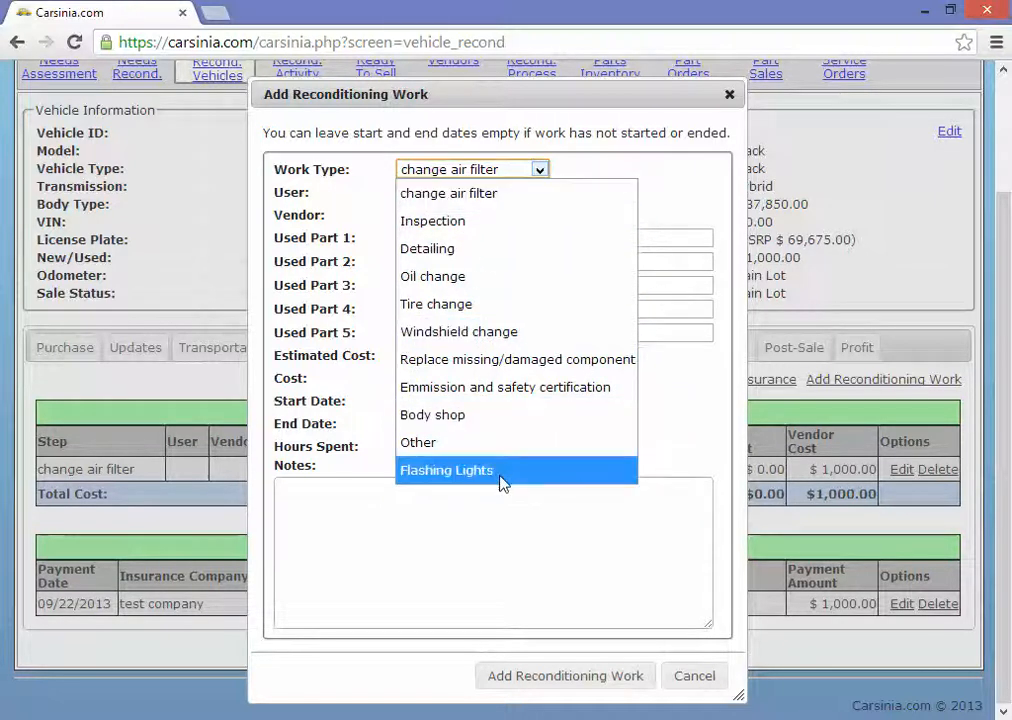
left_click(485, 443)
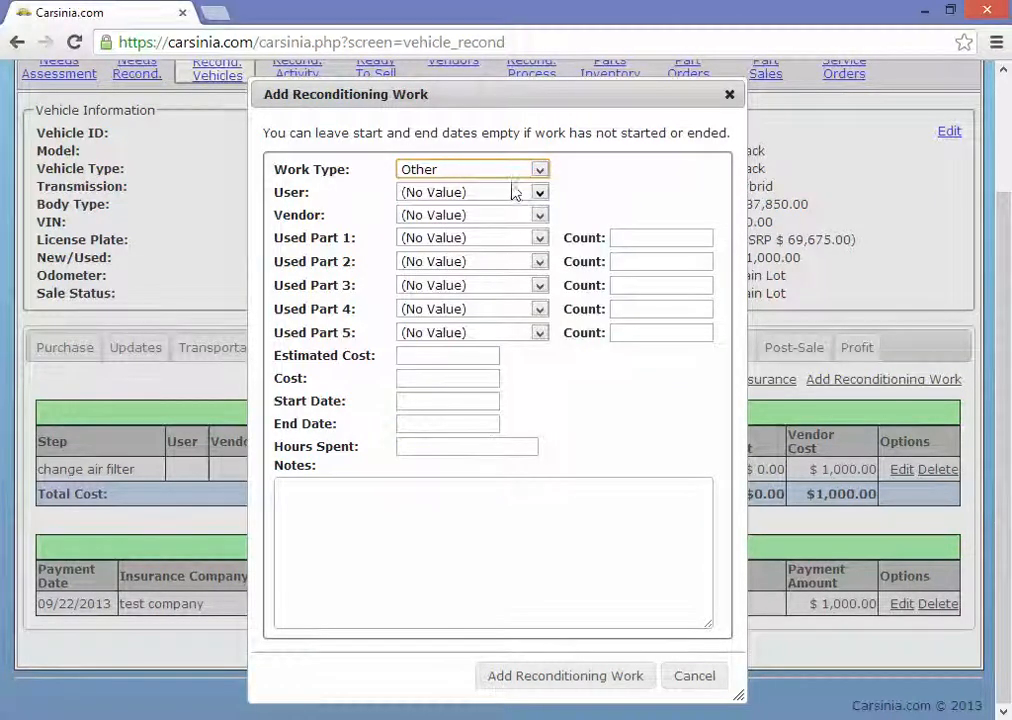
left_click(478, 171)
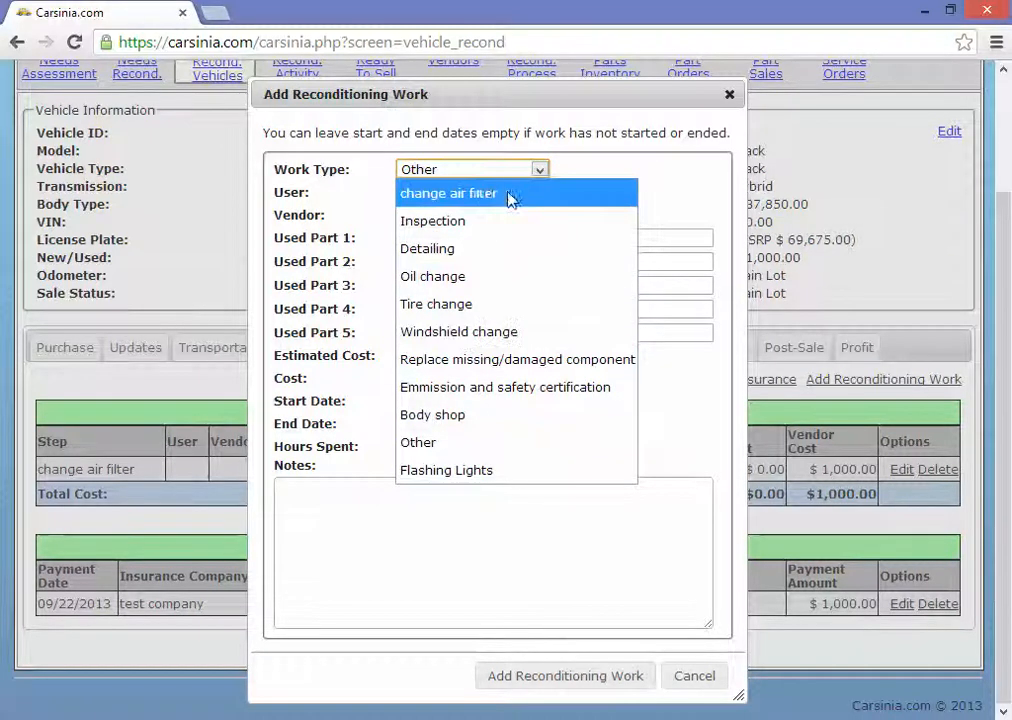
left_click(483, 168)
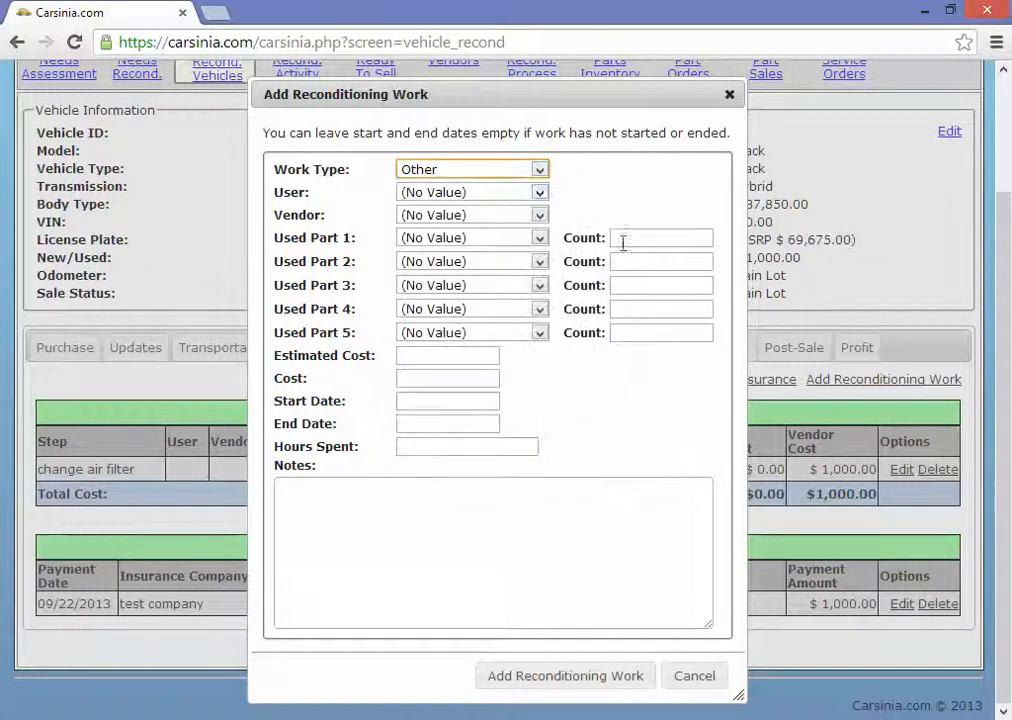
left_click(470, 194)
left_click(477, 245)
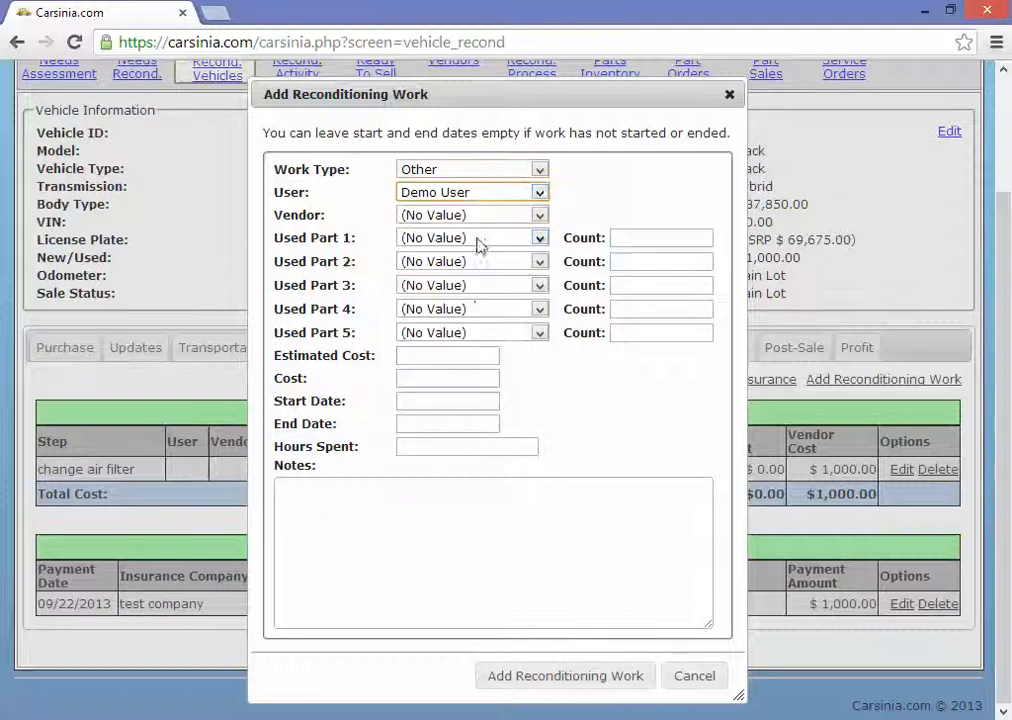
left_click(510, 216)
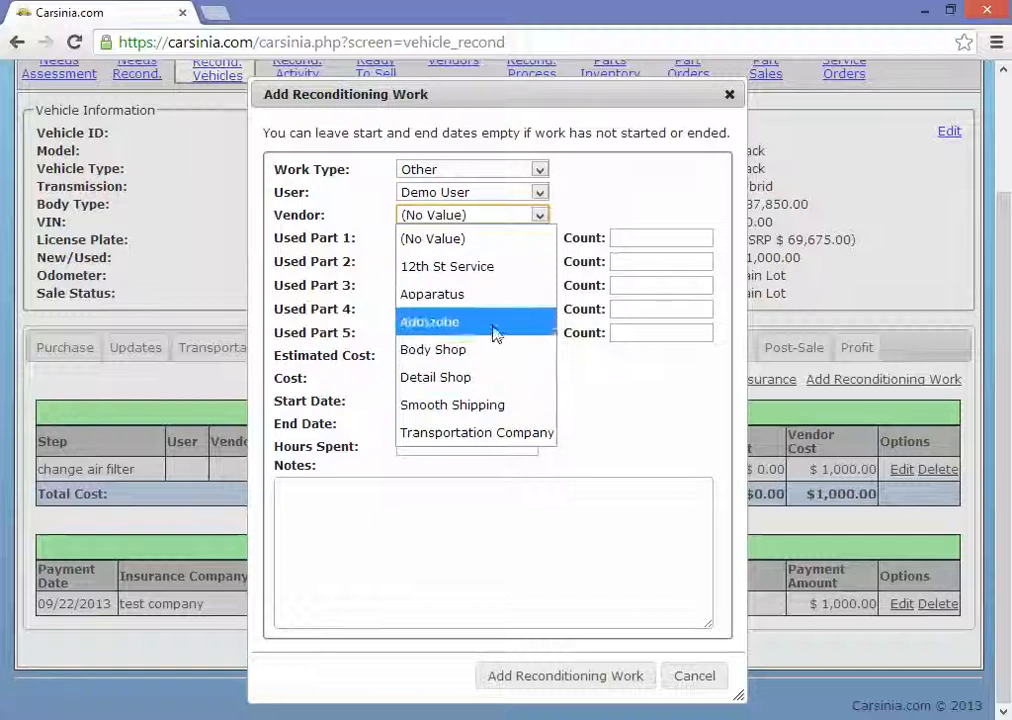
left_click(516, 238)
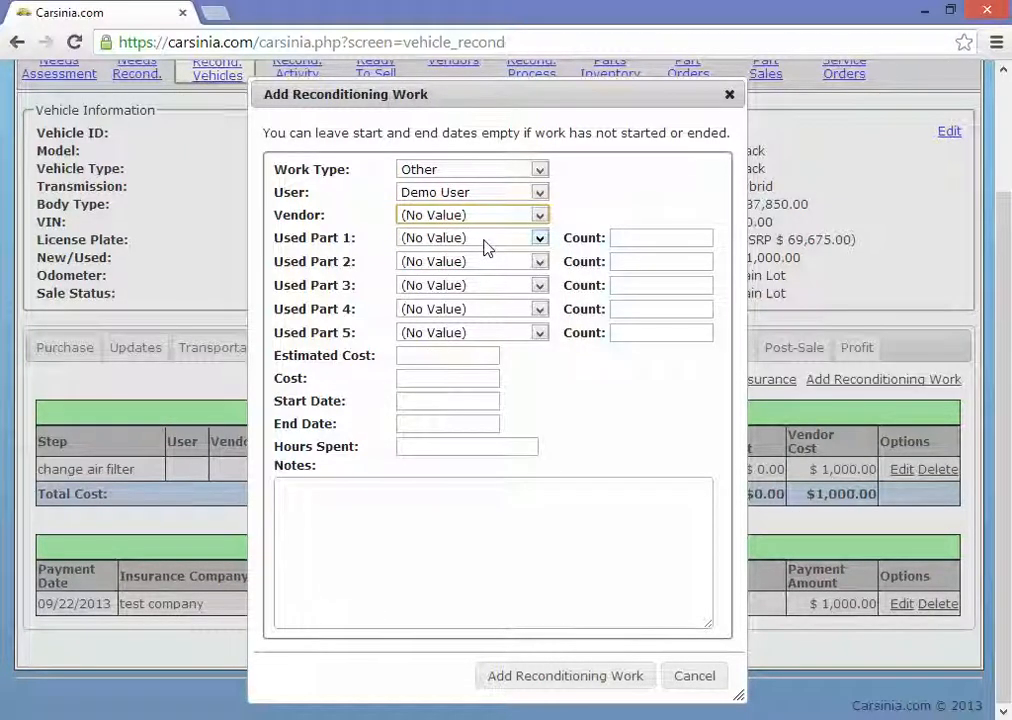
Set the first used part of the reconditioning work to DVD Player (#TEST-0001) with a count of 1.
left_click(508, 240)
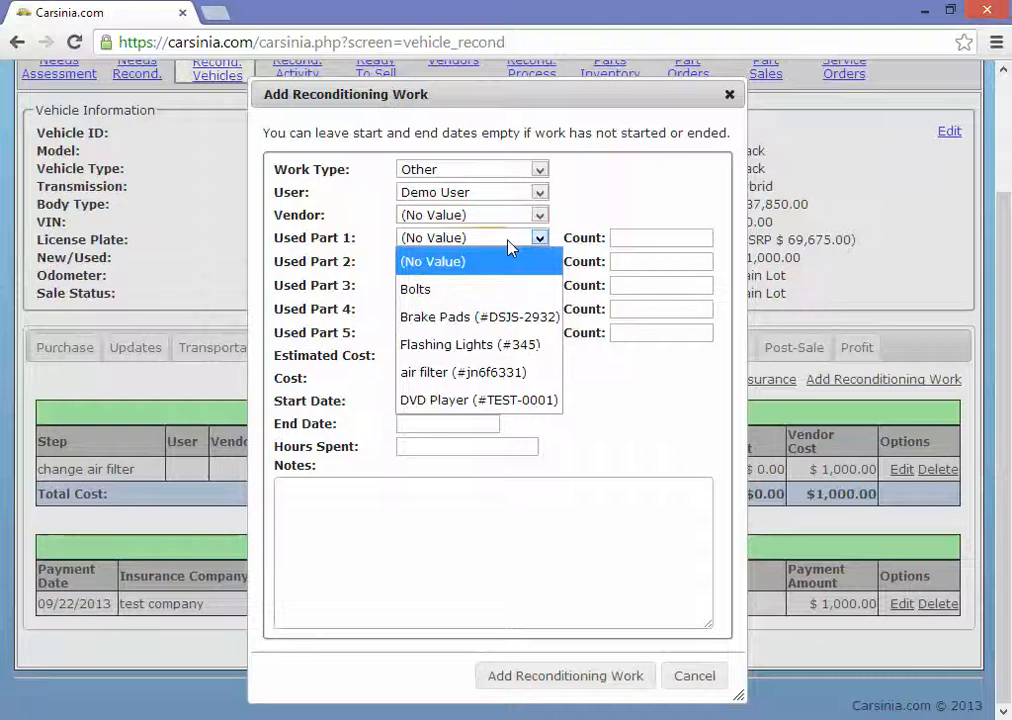
left_click(462, 399)
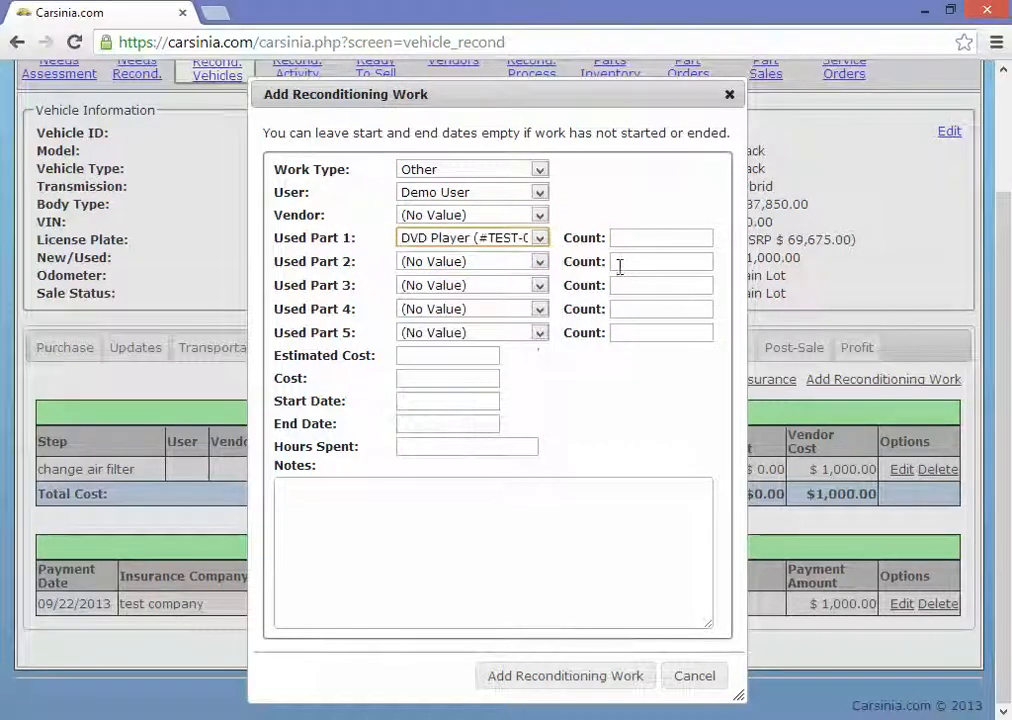
key("Tab")
type("1")
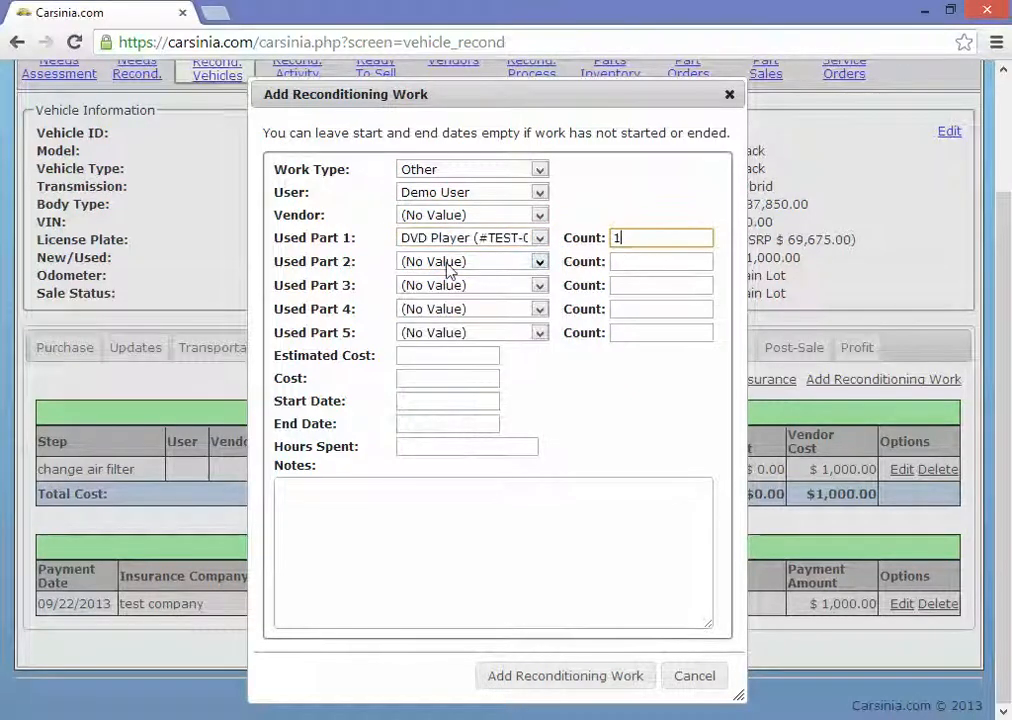
Set both the start date and the end date of the reconditioning work to 10/14/2013.
left_click(463, 377)
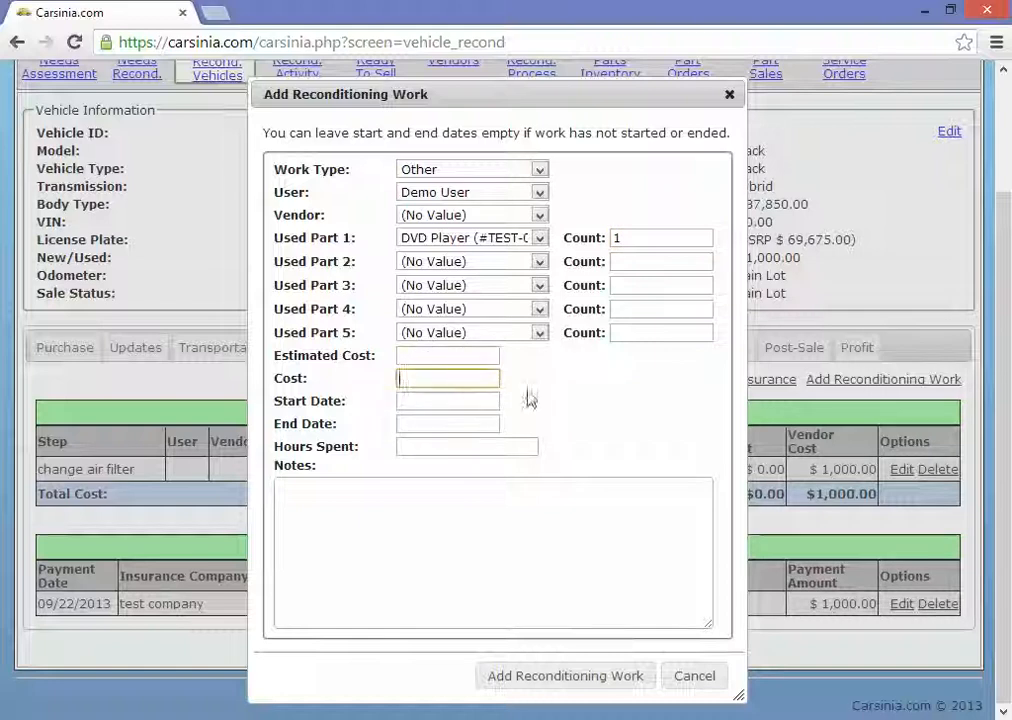
left_click(468, 399)
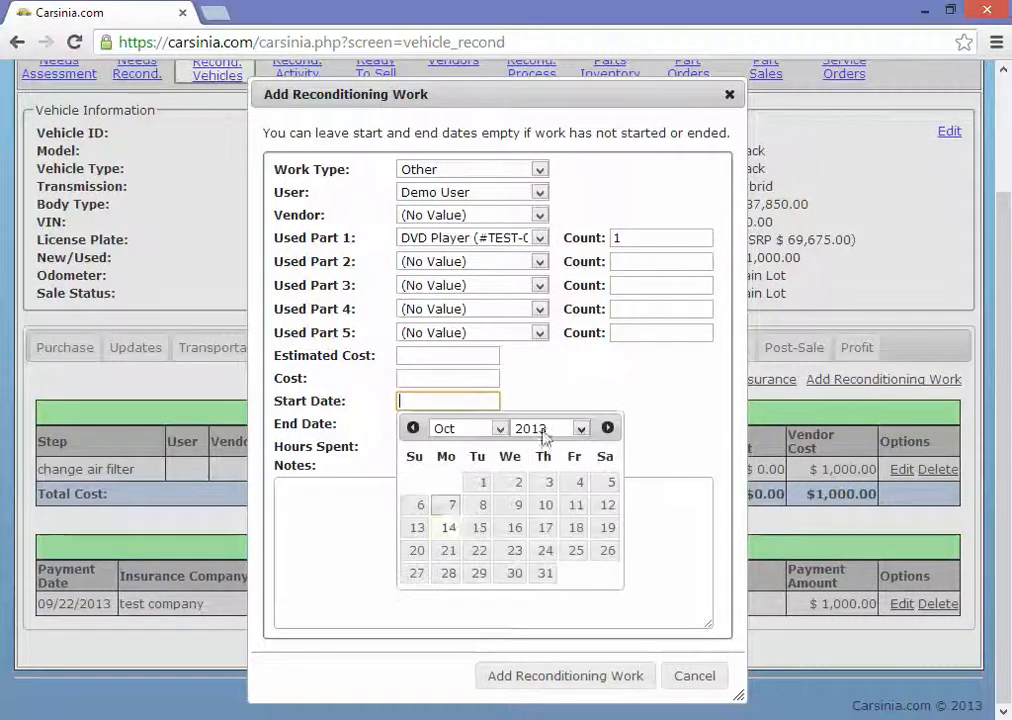
left_click(450, 531)
left_click(445, 425)
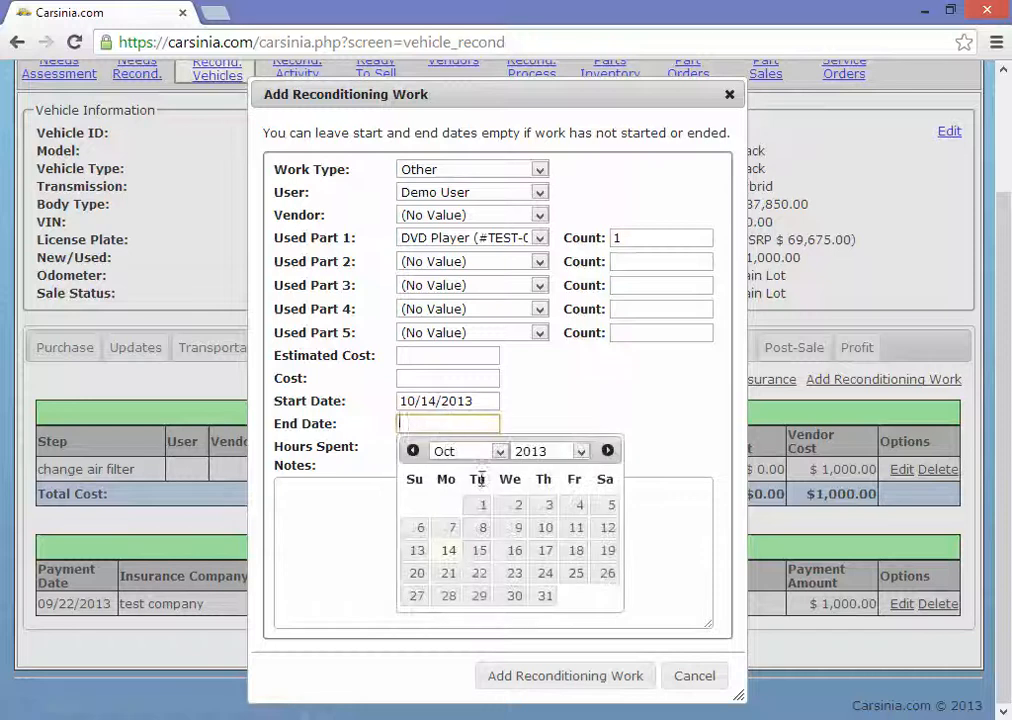
left_click(452, 552)
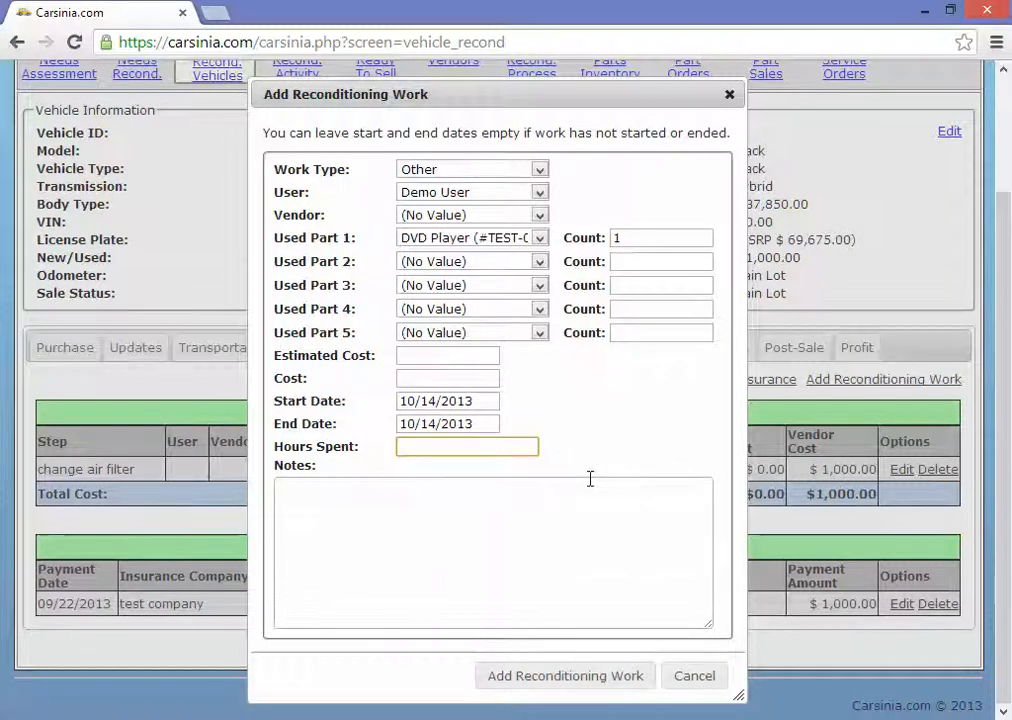
Enter 6 hours spent and the note "installed DVD player", and add the reconditioning work to the vehicle.
type("6")
left_click(528, 540)
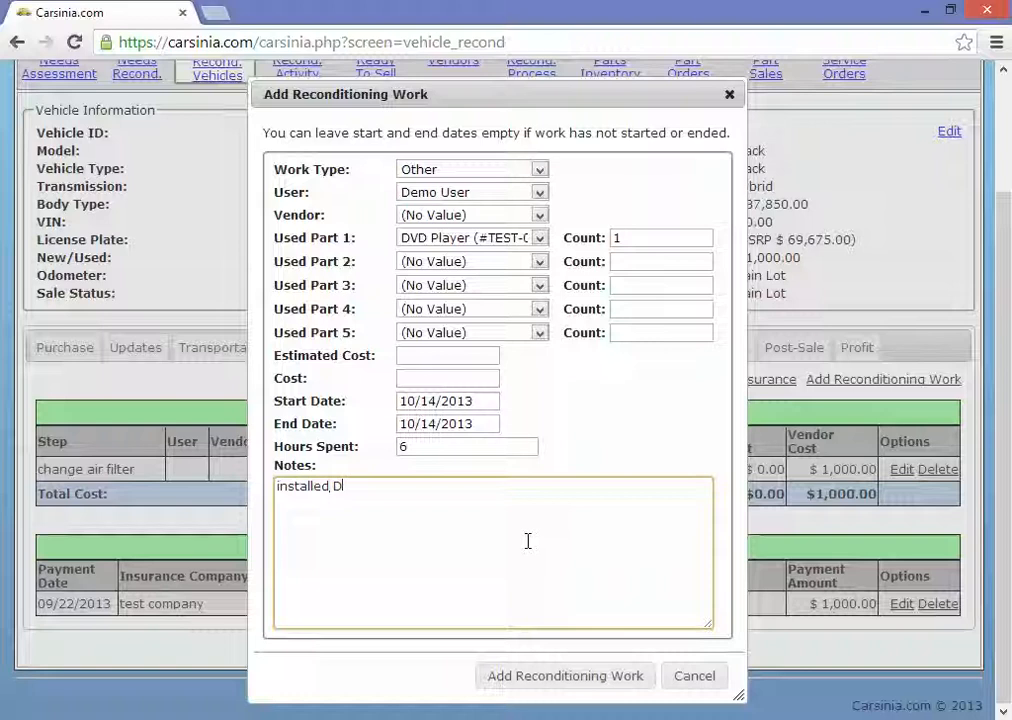
type("installed DVD player")
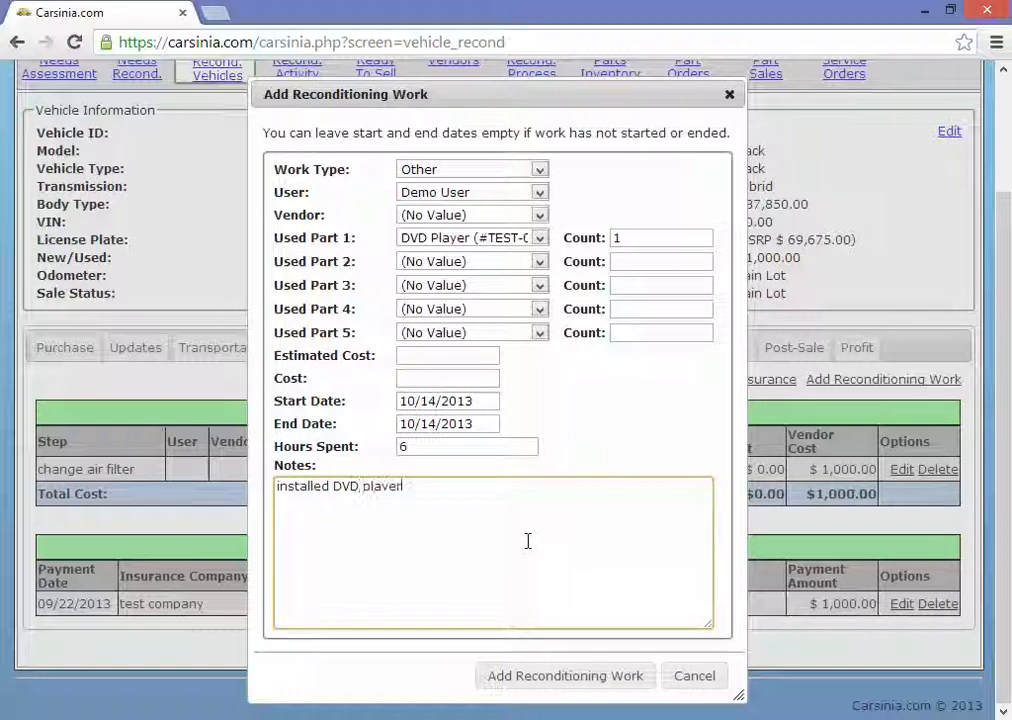
left_click(553, 680)
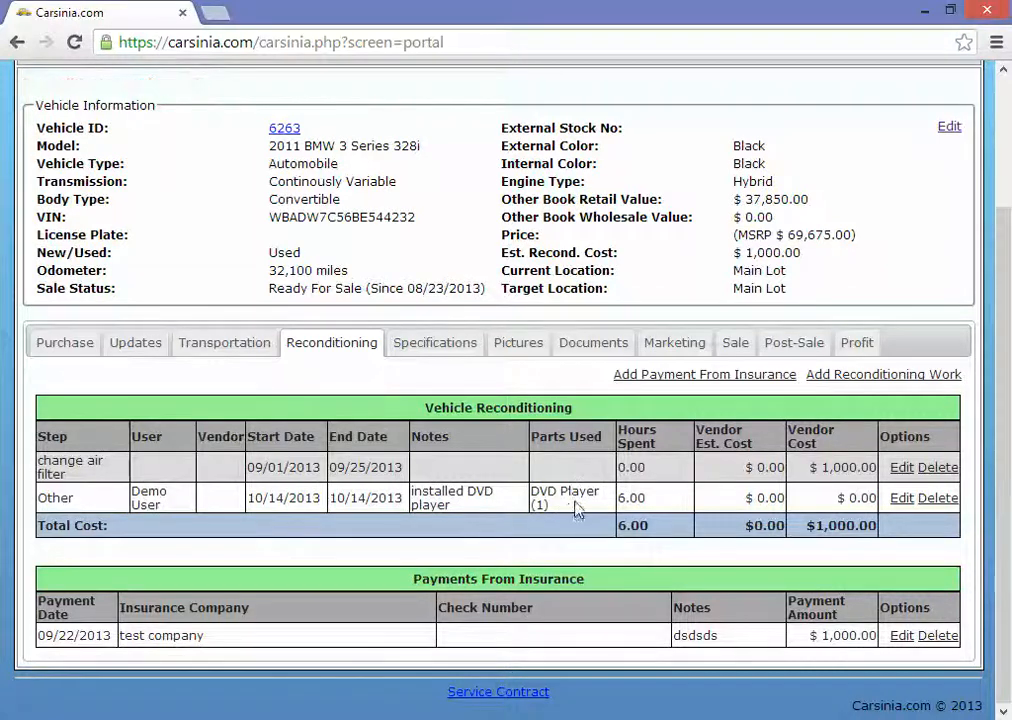
Check the DVD Player's stock count in the parts inventory.
scroll(576, 513, "up", 3)
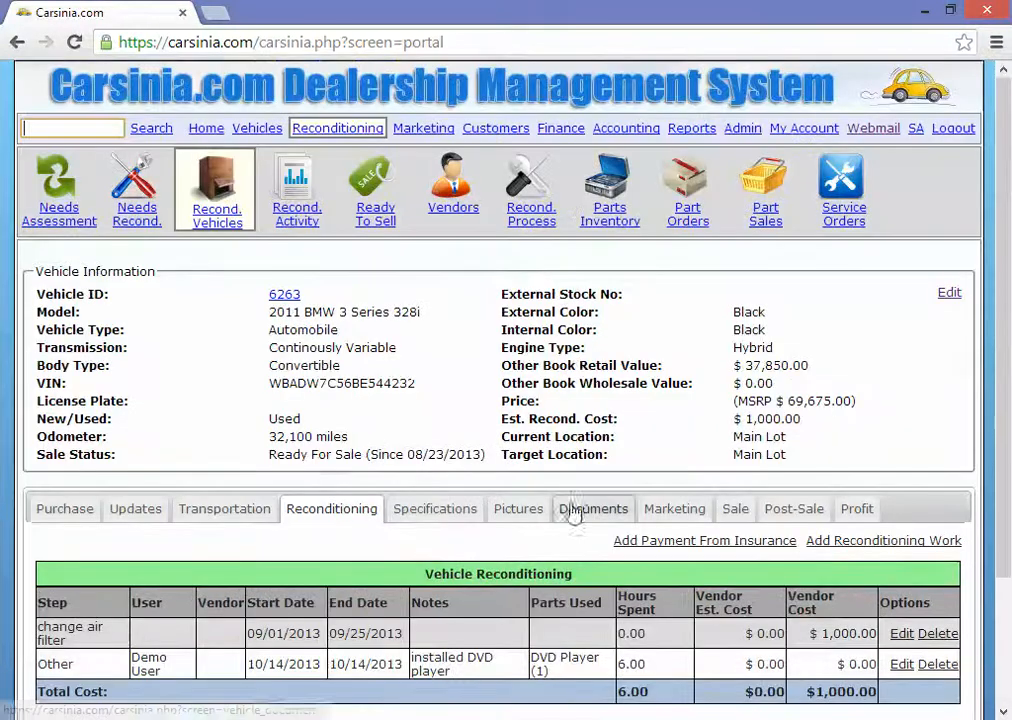
left_click(636, 222)
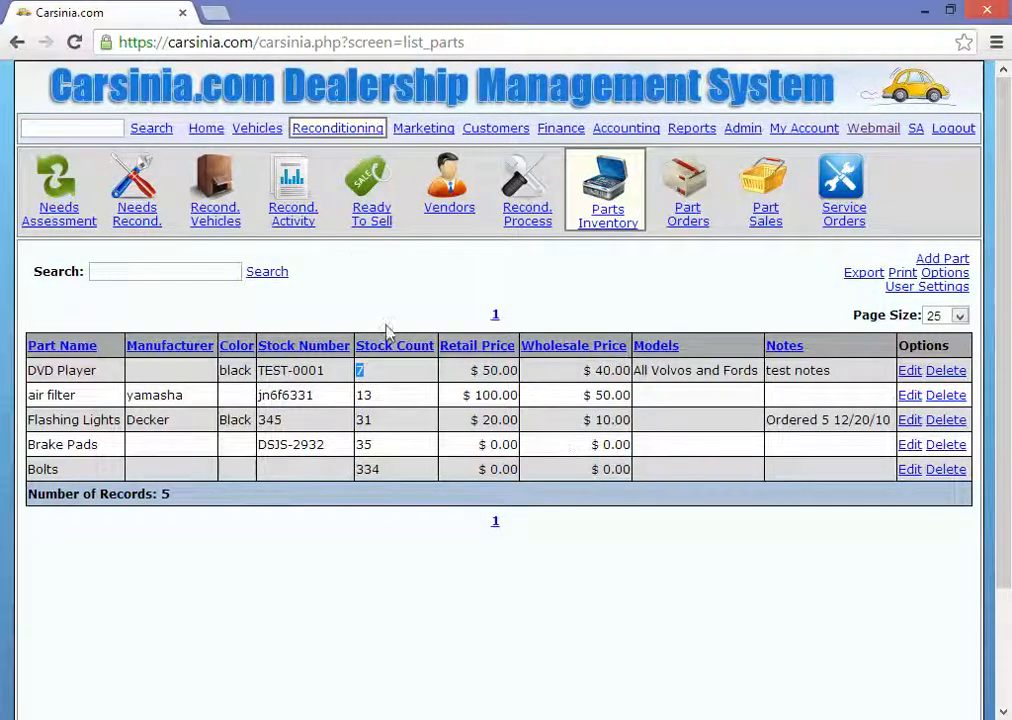
left_click(384, 371)
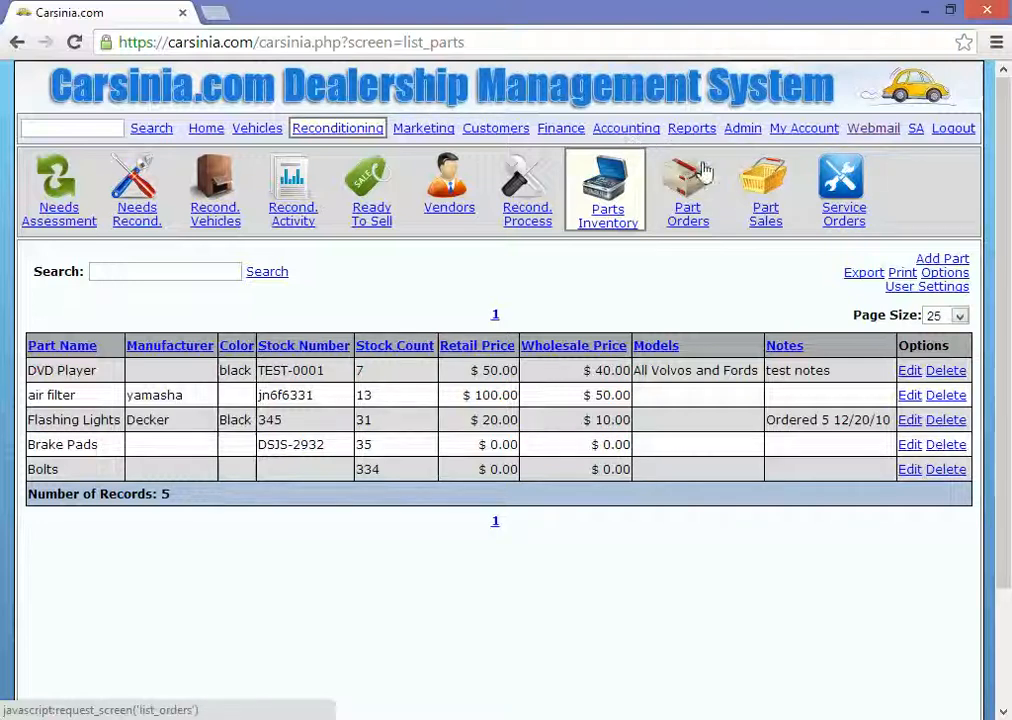
Export the service orders list and open the exported CSV file in Excel to check the newest order's service total.
left_click(848, 228)
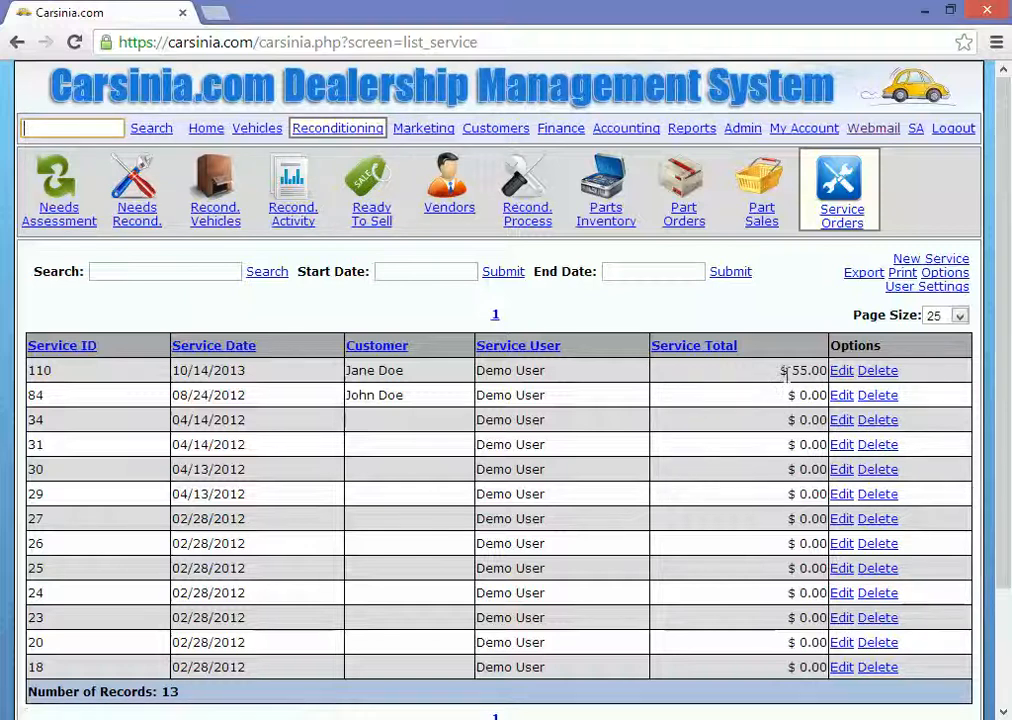
left_click(855, 272)
left_click(100, 697)
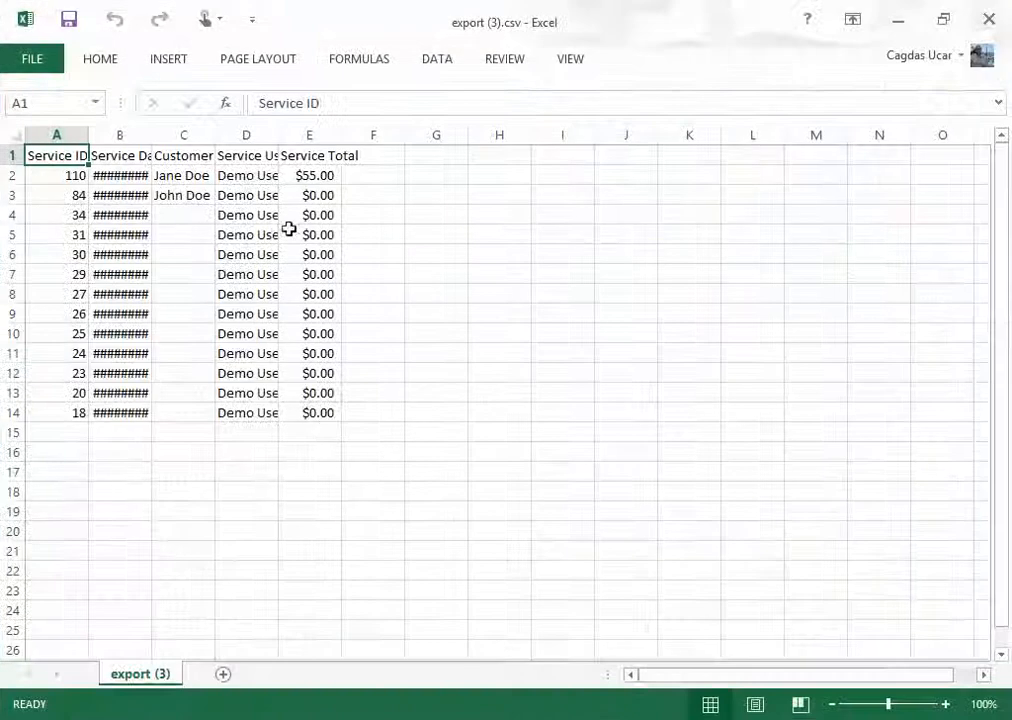
left_click(312, 176)
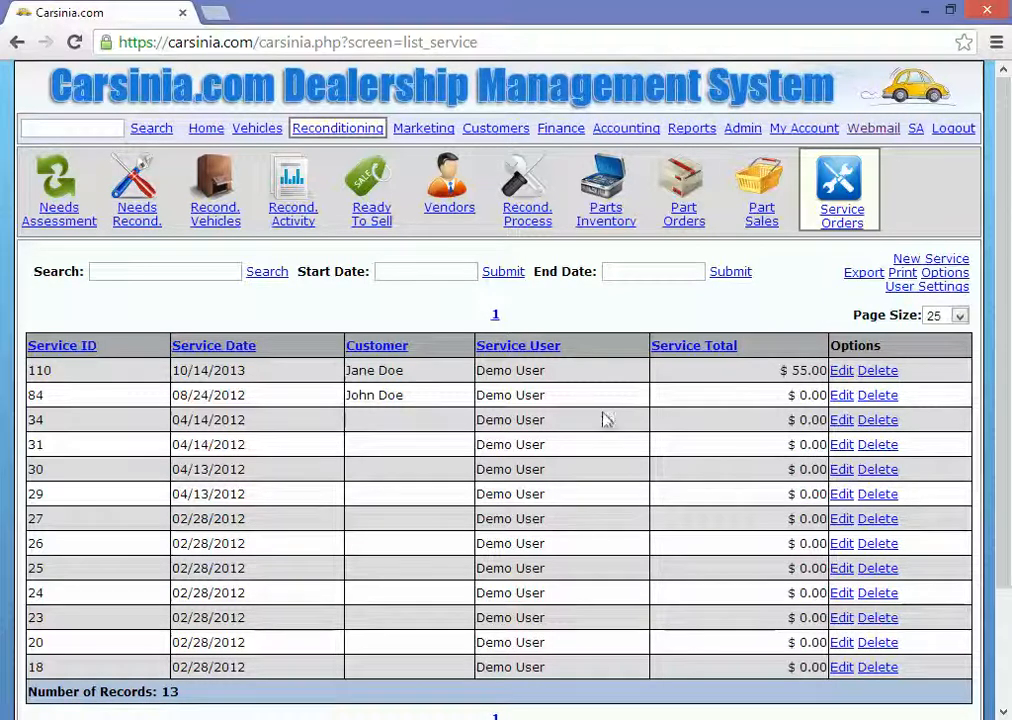
Back in Carsinia, open the Service Report and examine its monthly reconditioning hours chart and hours table.
left_click(692, 129)
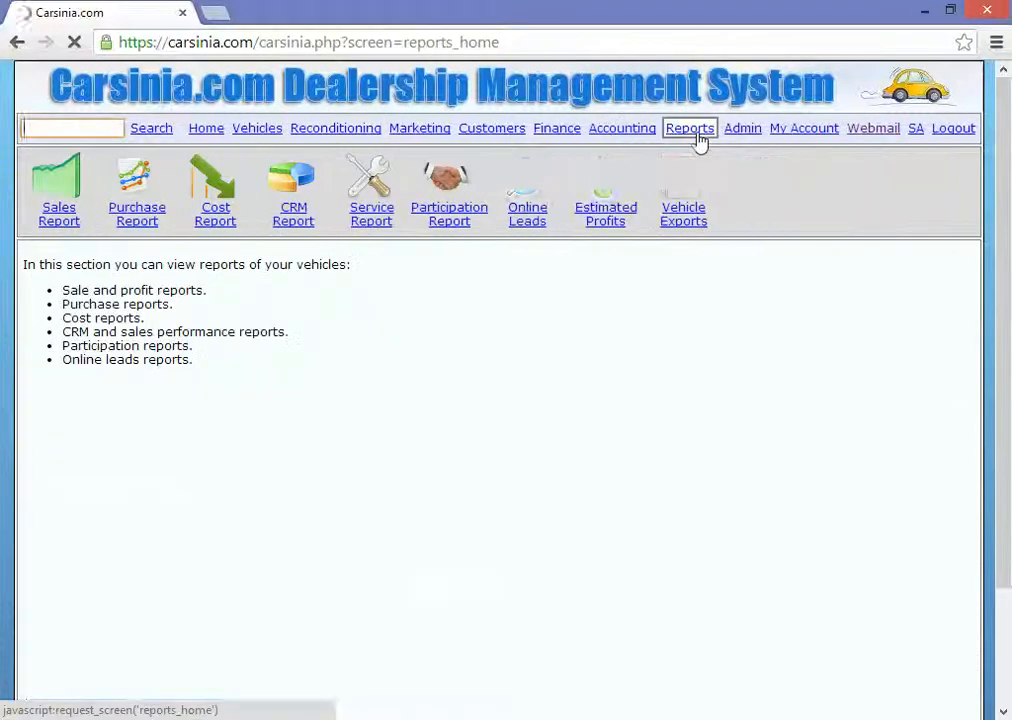
left_click(363, 220)
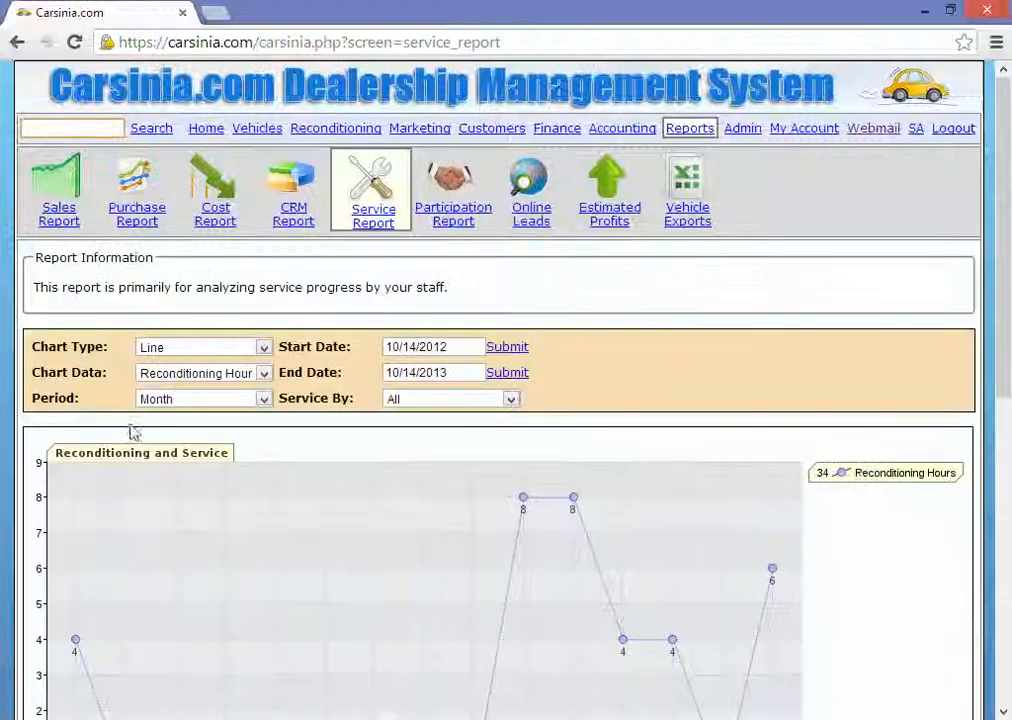
scroll(583, 468, "down", 5)
scroll(583, 468, "up", 5)
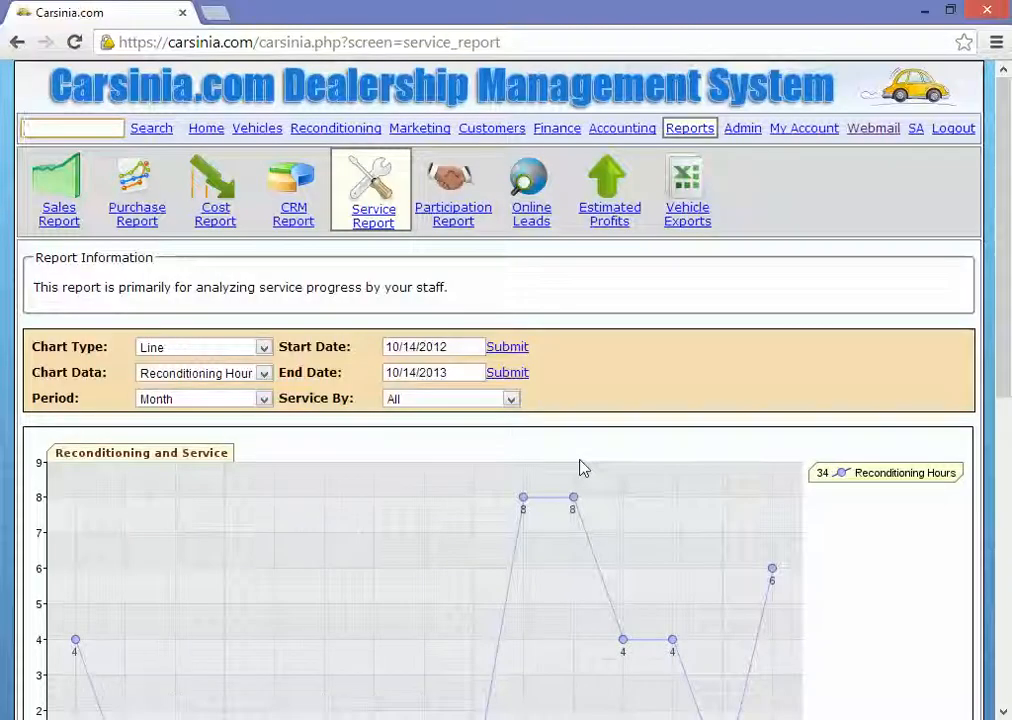
scroll(583, 468, "down", 5)
scroll(583, 468, "up", 3)
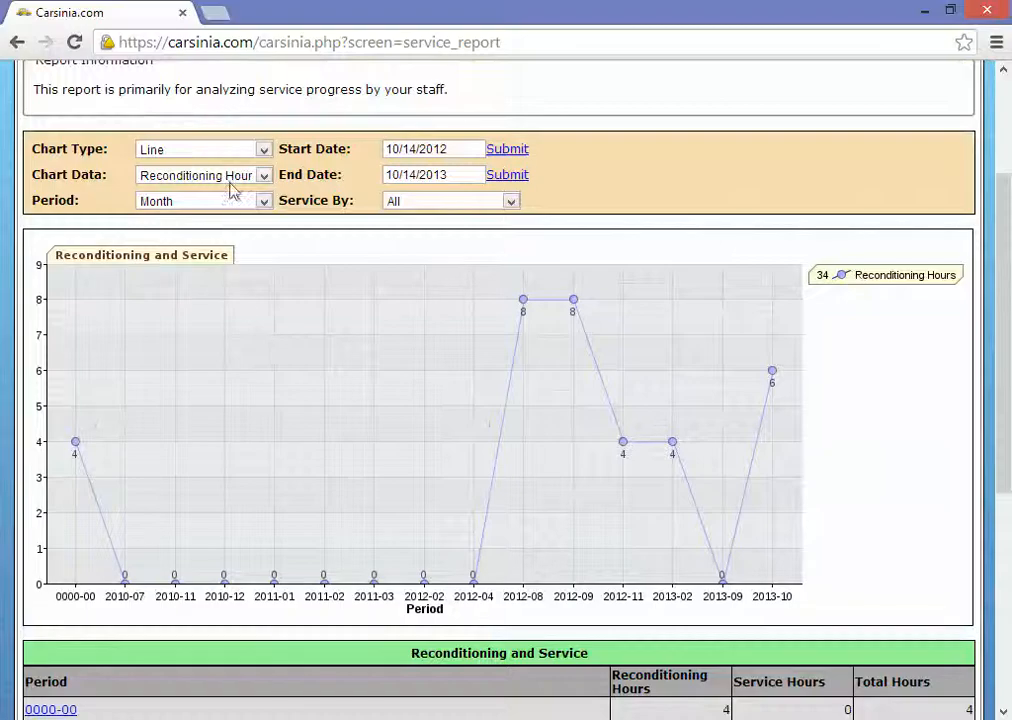
Compare the monthly charts of Service Hours Spent and Reconditioning Hours Spent, ending on Total Hours Spent.
left_click(250, 177)
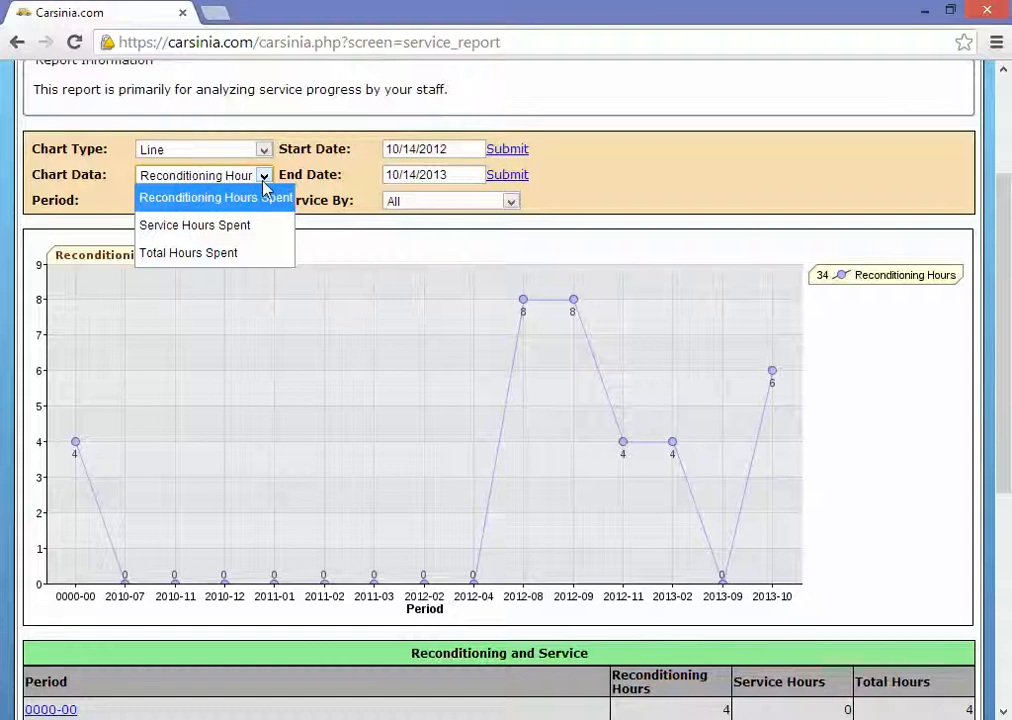
left_click(244, 225)
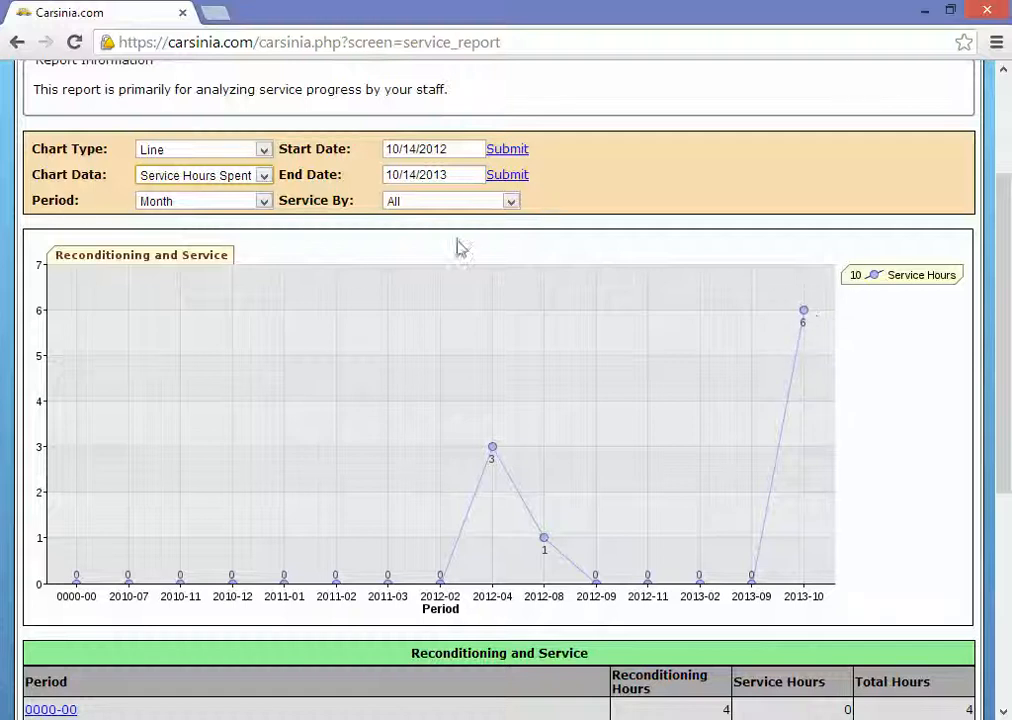
left_click(221, 178)
left_click(215, 199)
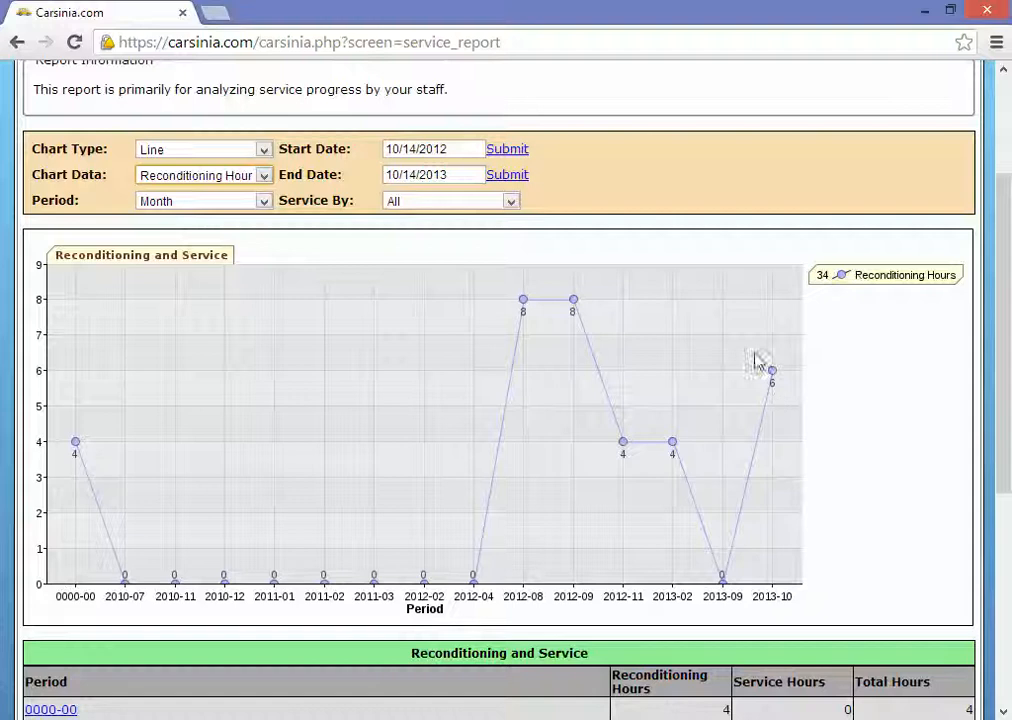
left_click(244, 181)
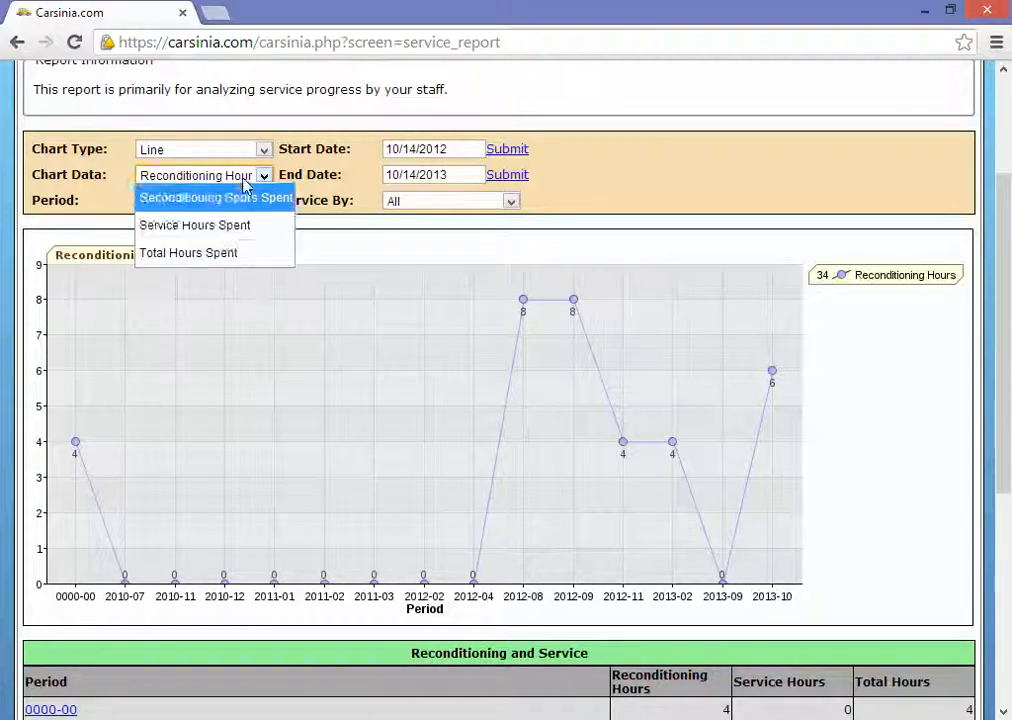
left_click(240, 253)
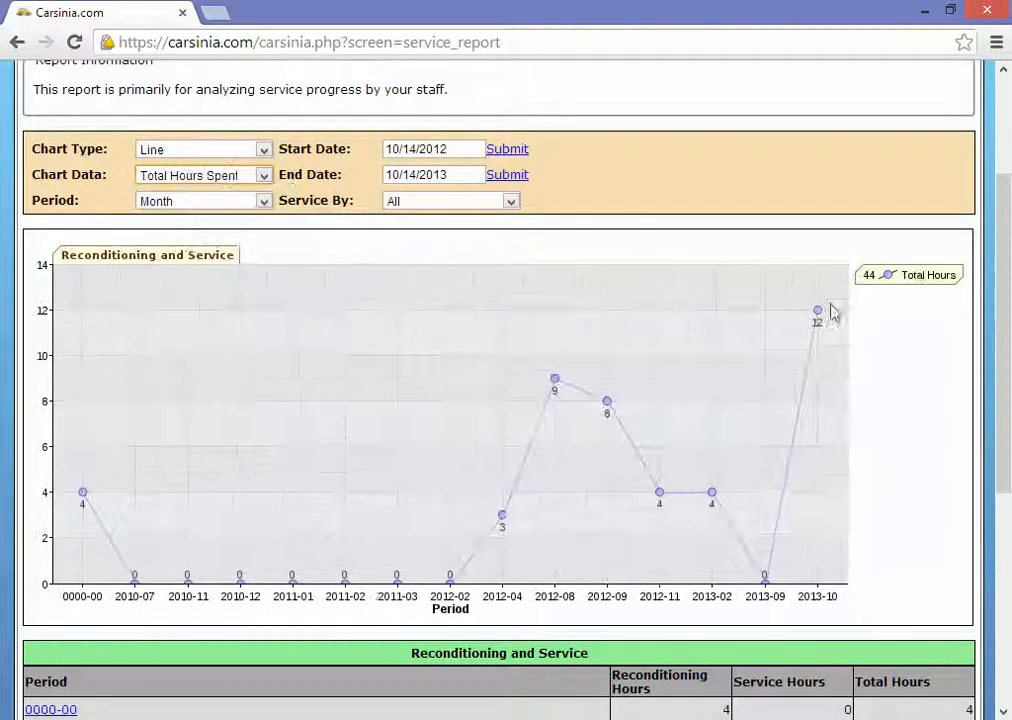
Open the 2013-10 breakdown from the report's hours table and review its reconditioning and service entries.
scroll(886, 455, "down", 2)
scroll(886, 455, "down", 3)
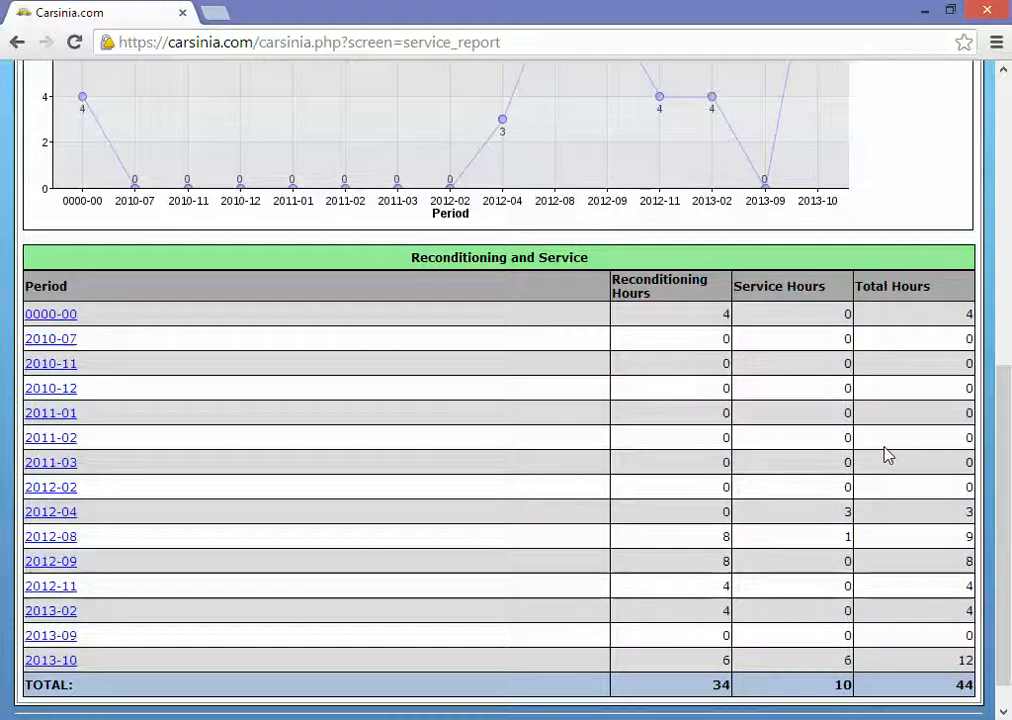
left_click(55, 662)
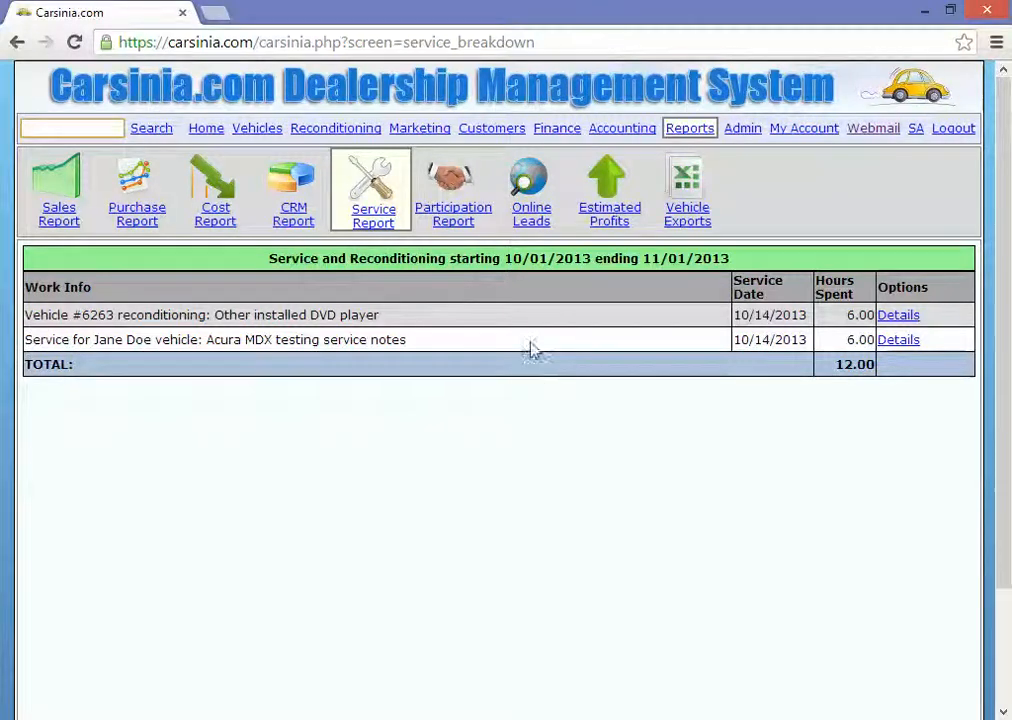
left_click_drag(37, 314, 276, 315)
left_click_drag(27, 339, 389, 340)
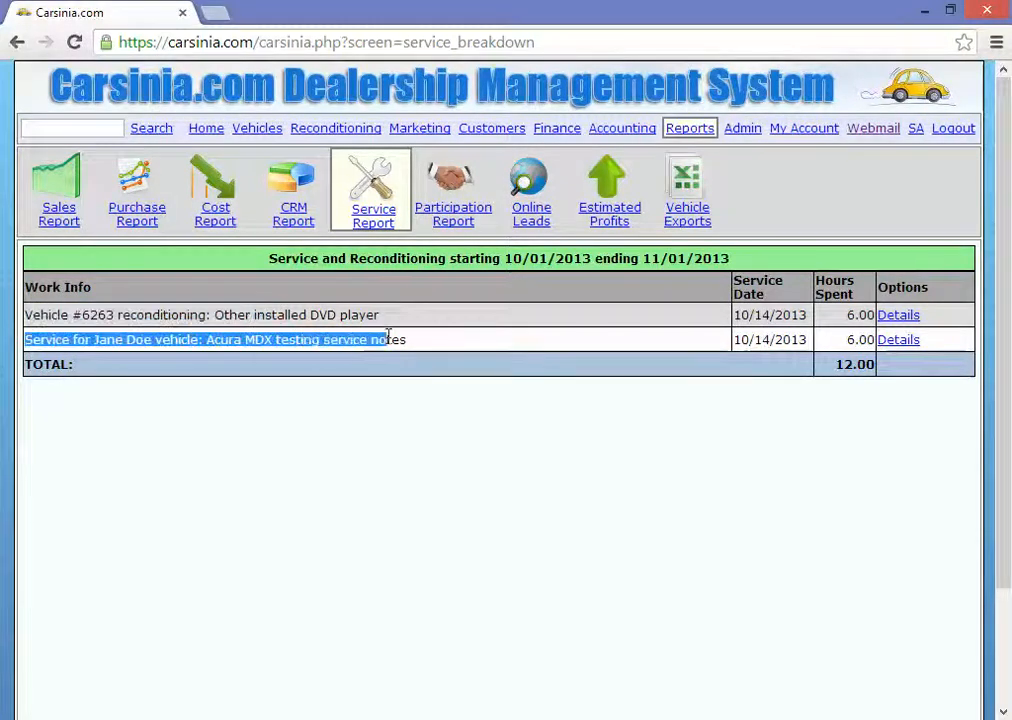
Open the details of the Acura MDX service entry and look through its sale and customer information.
left_click(897, 338)
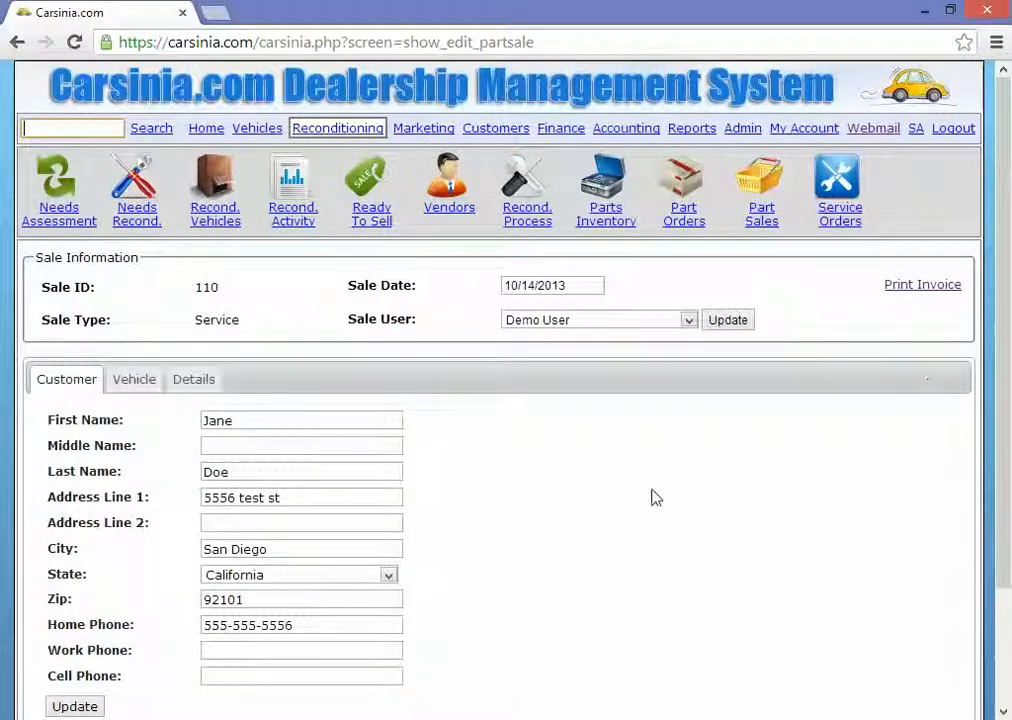
scroll(635, 497, "down", 3)
scroll(635, 497, "up", 3)
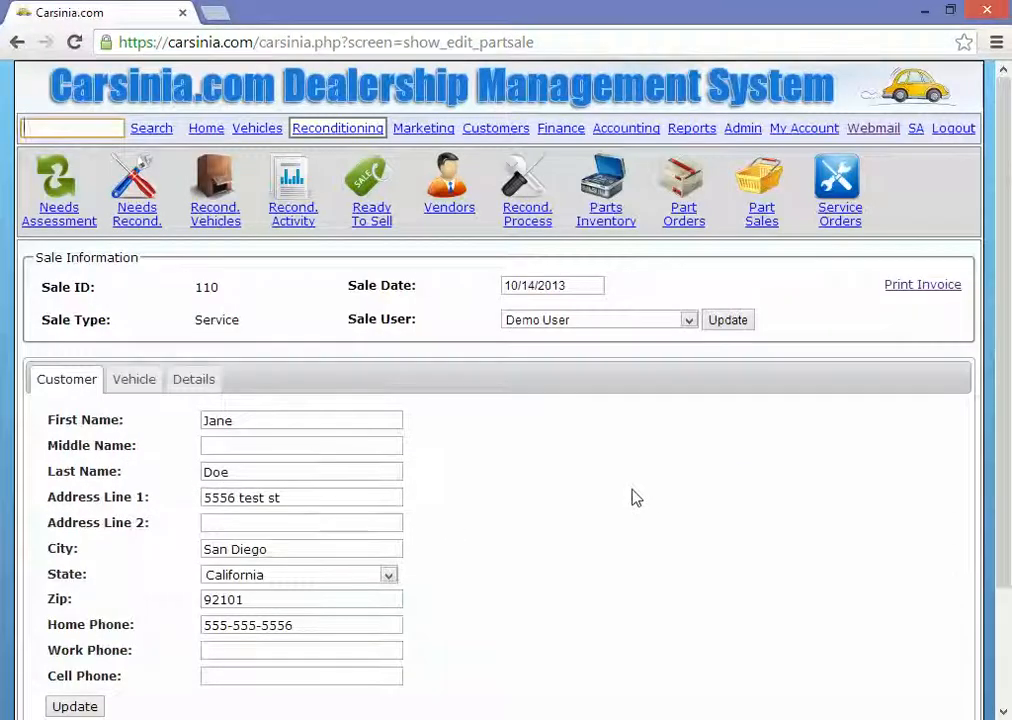